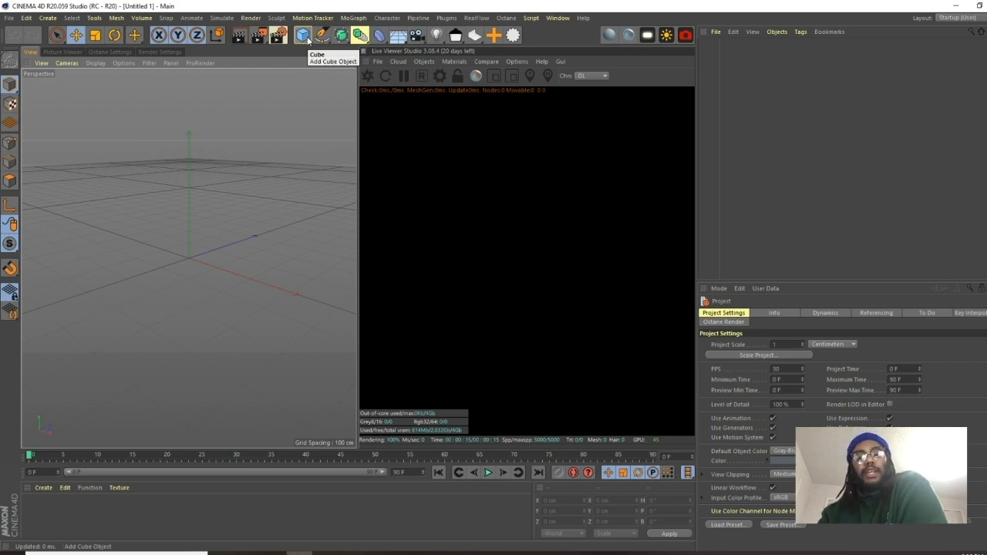
Add a plane primitive and display the viewport with Gouraud Shading (Lines).
click(307, 39)
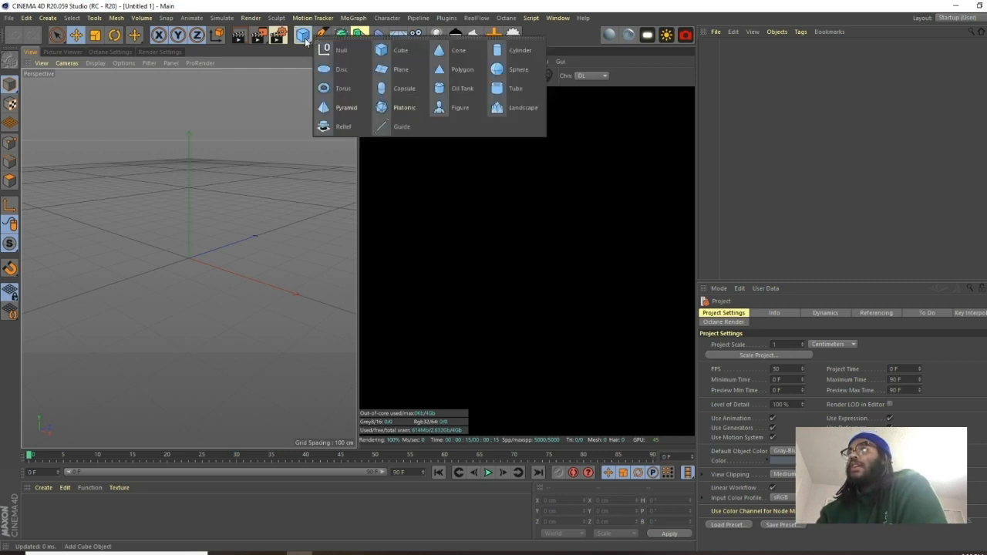
click(383, 69)
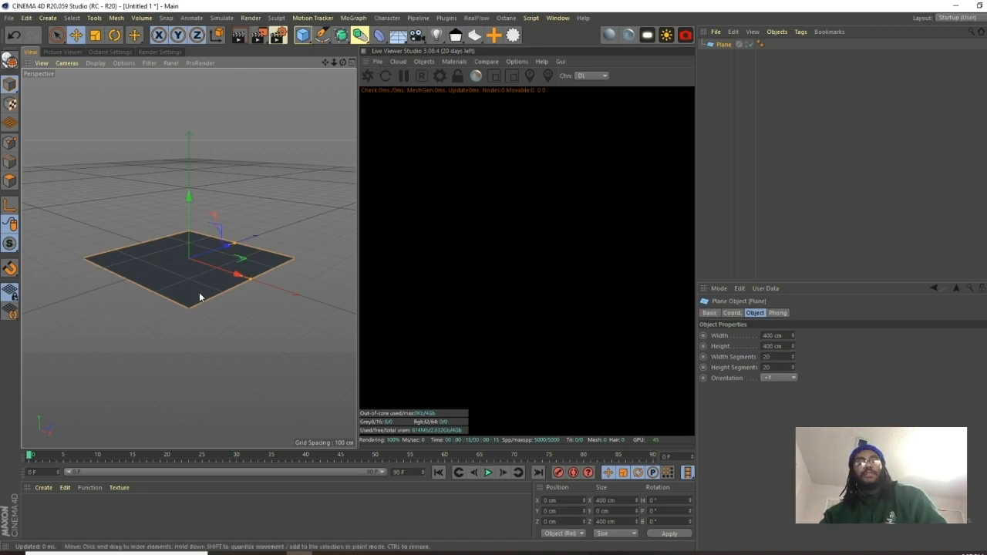
alt+drag(189, 272, 189, 317)
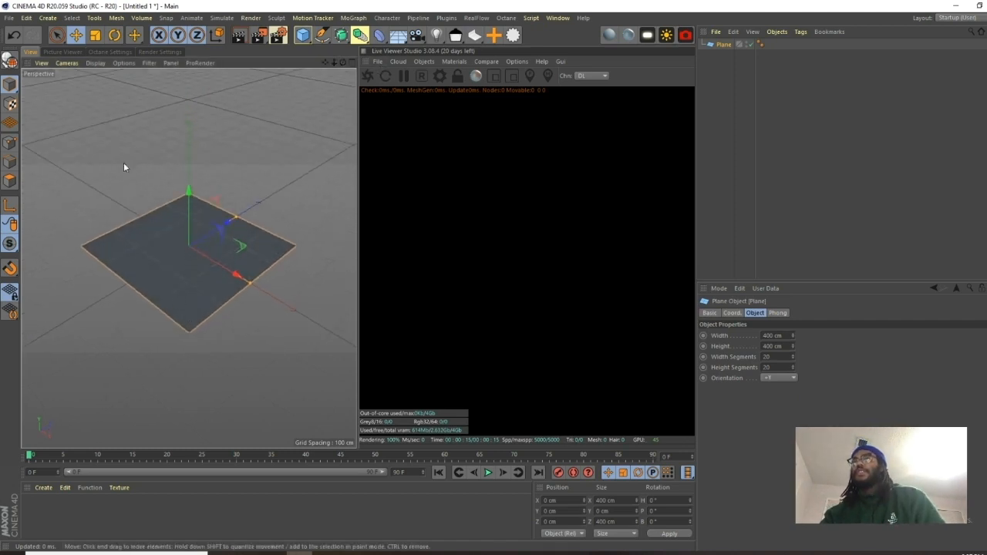
click(96, 62)
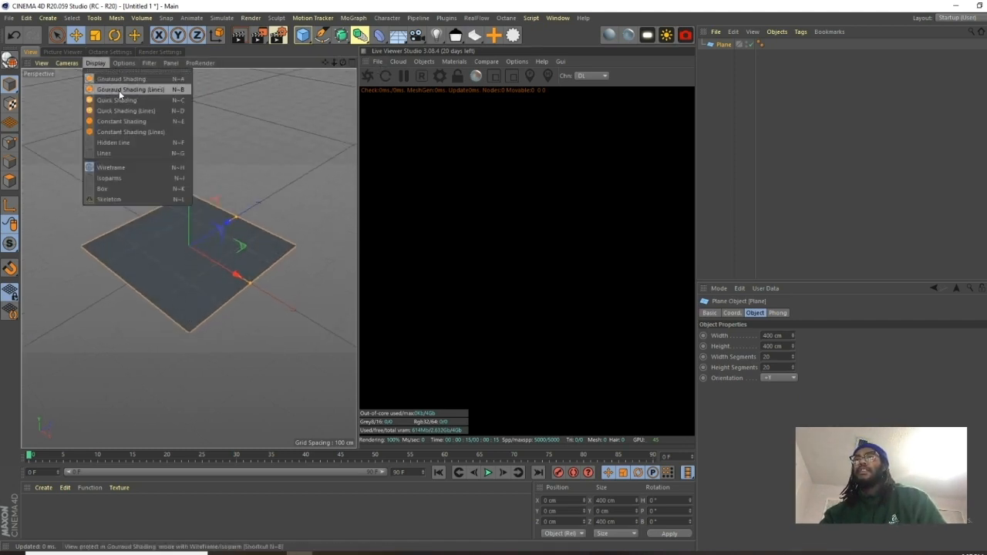
click(118, 90)
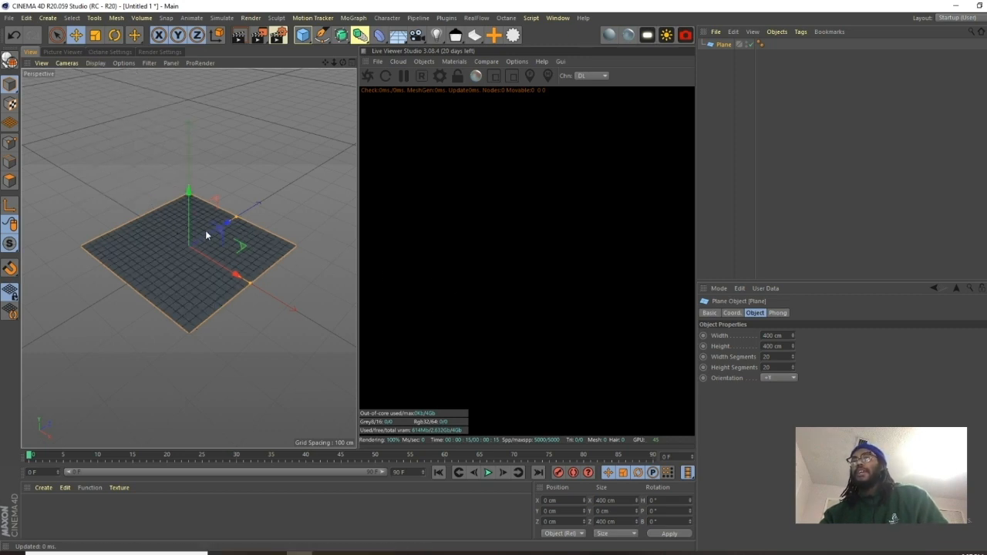
Set the plane's width segments and height segments to 2 each.
click(766, 357)
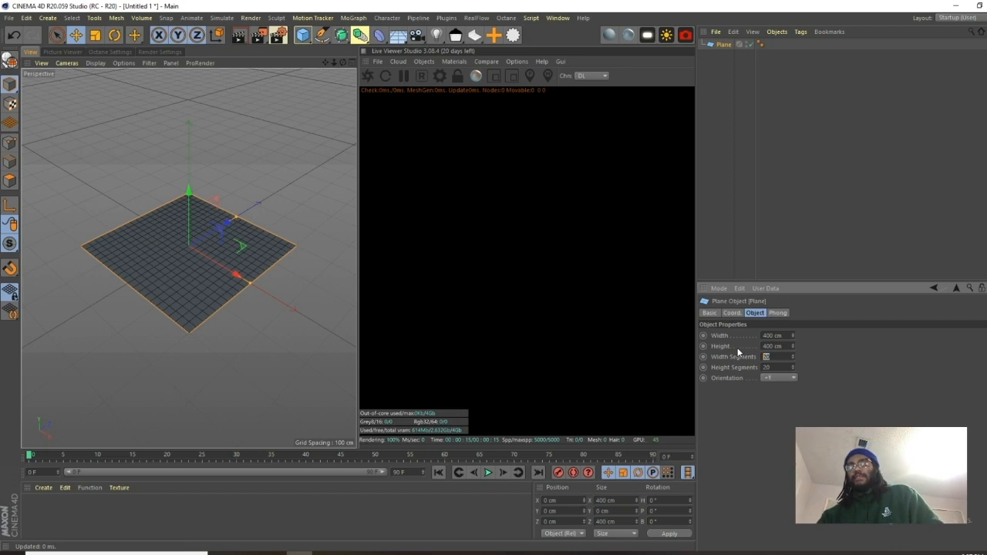
text(2)
key(Tab)
text(2)
key(Return)
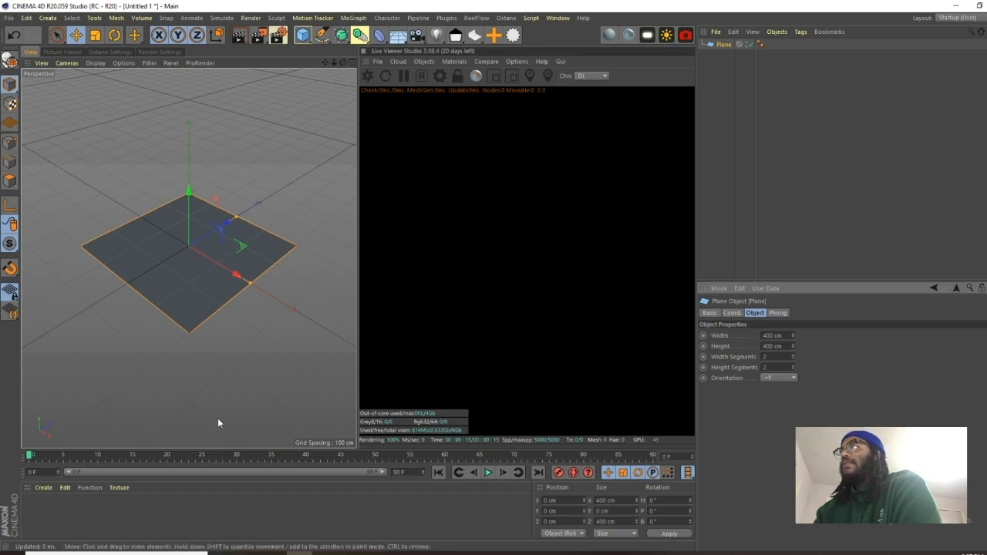
Add an Atom Array and make the plane its child.
alt+click(360, 34)
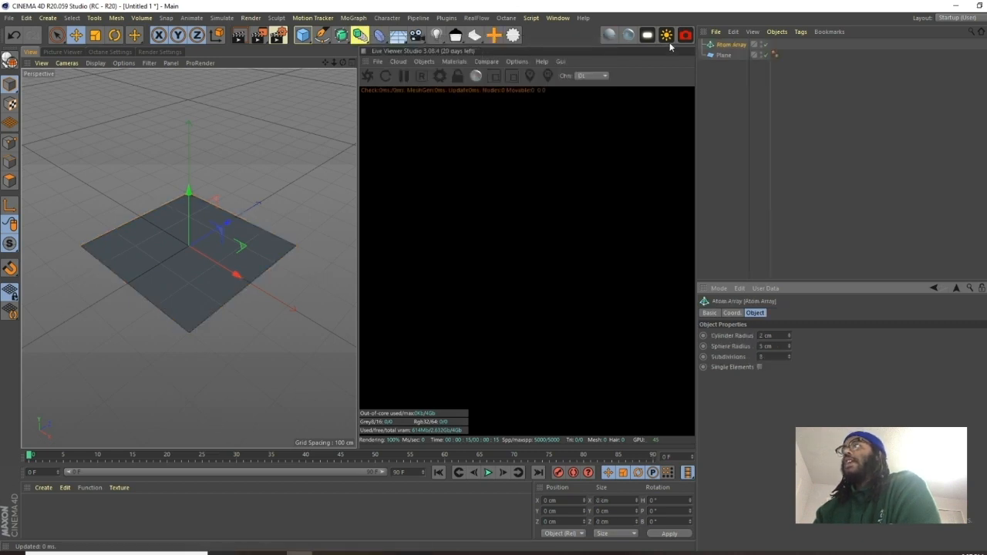
click(725, 55)
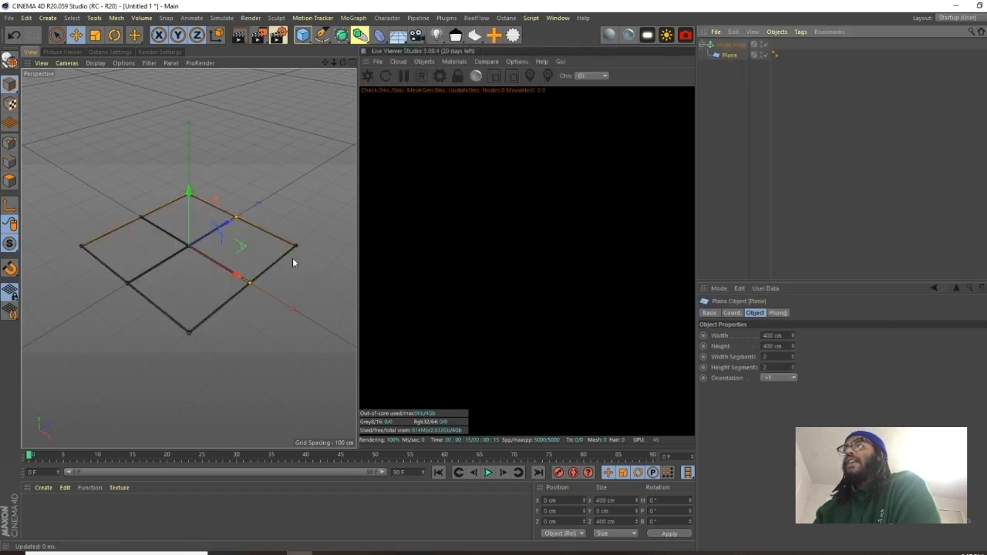
scroll(177, 249, up, 10)
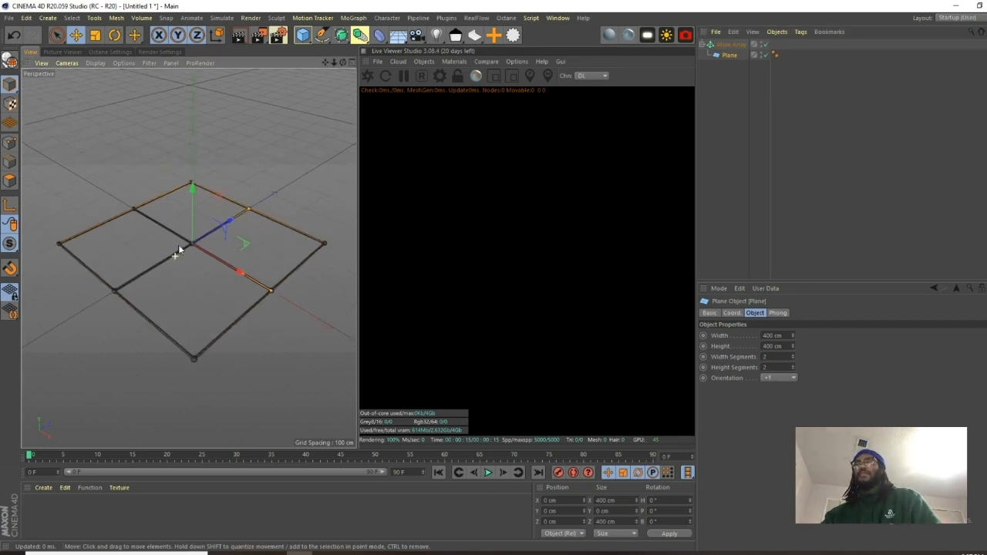
scroll(177, 317, down, 10)
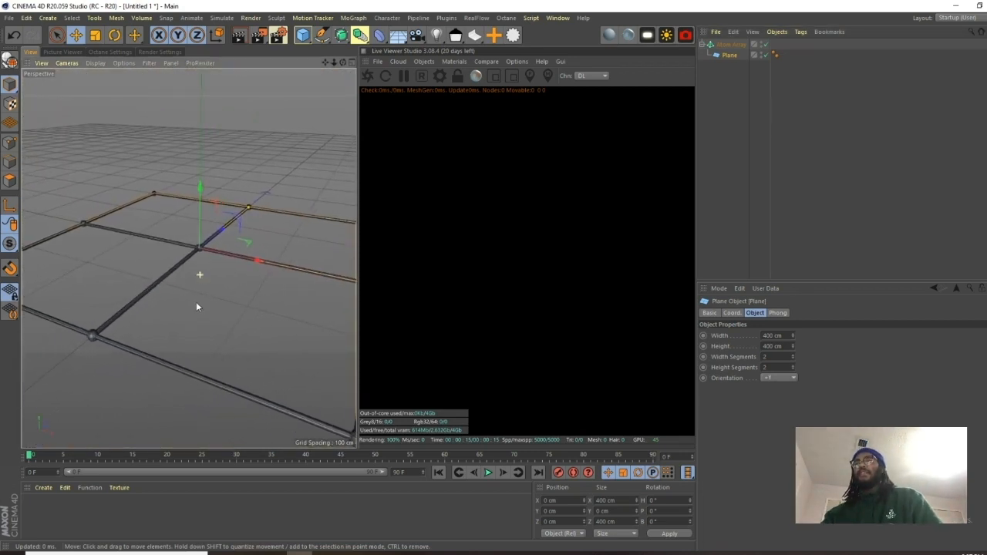
alt+drag(228, 302, 189, 311)
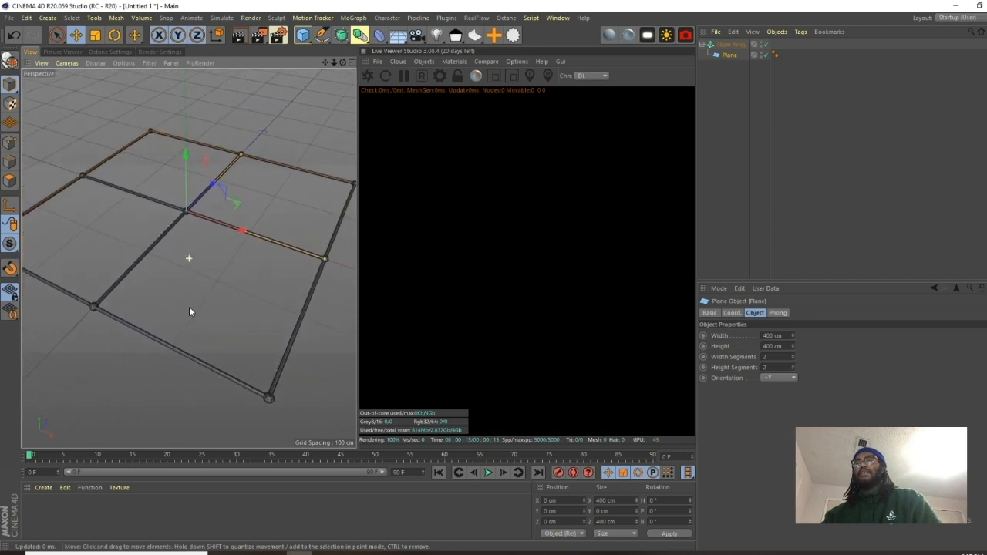
Set the Atom Array's cylinder radius to 1 cm and its sphere radius to 2 cm.
click(731, 44)
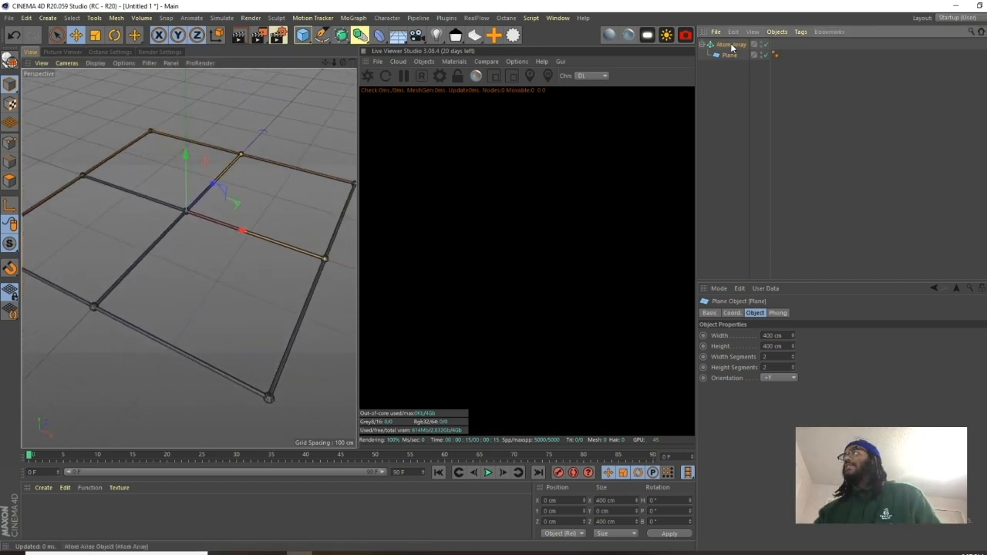
drag(763, 337, 746, 323)
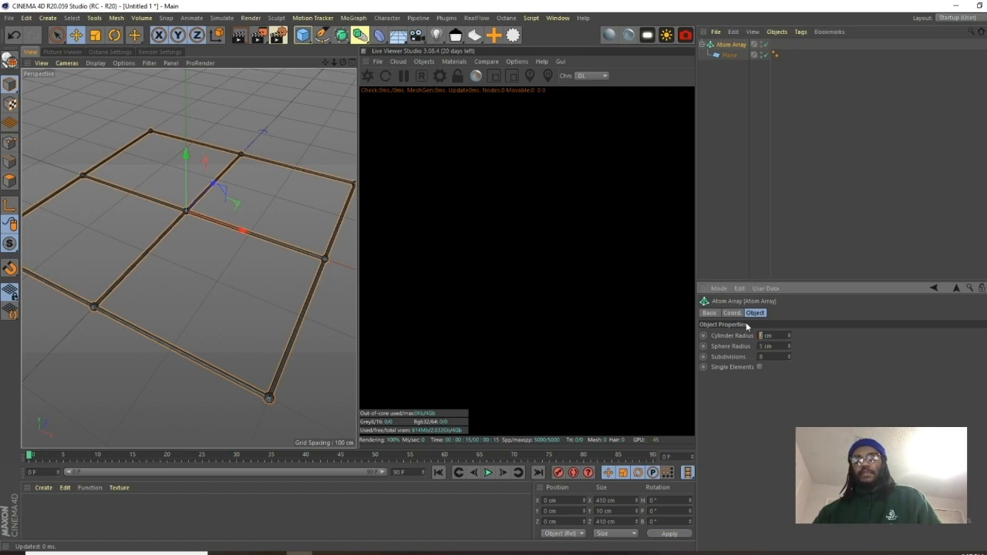
text(1)
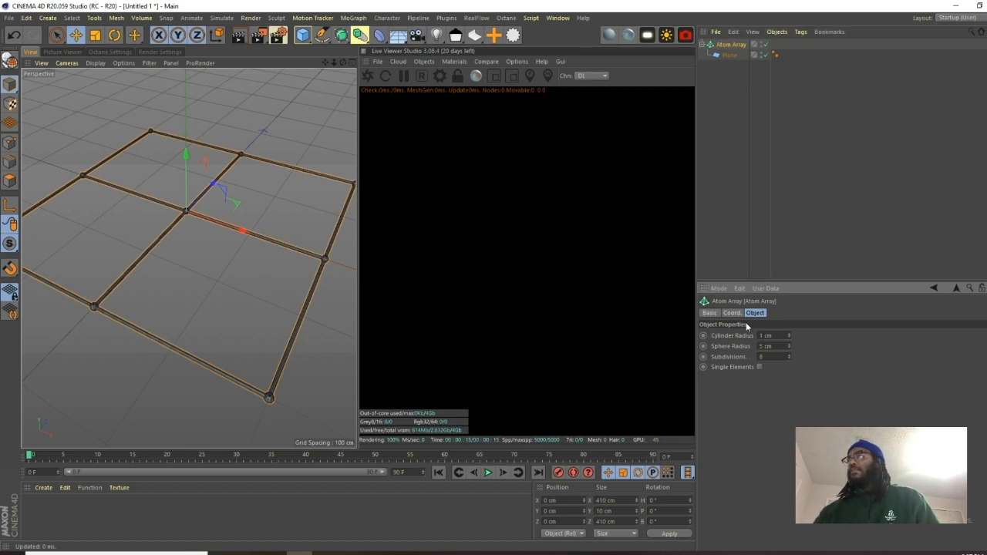
key(Tab)
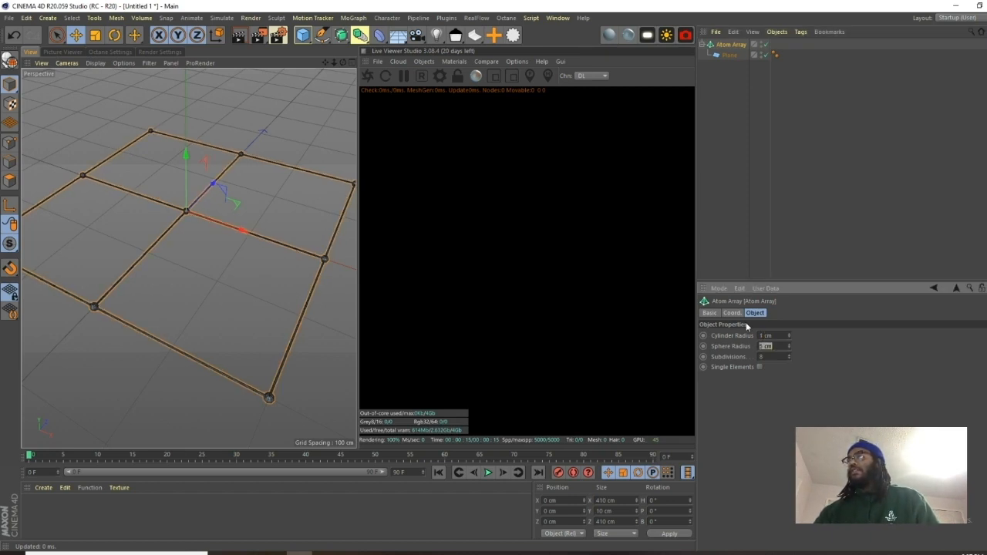
text(2)
key(Return)
Add a Bevel deformer and make it a child of the plane.
click(378, 34)
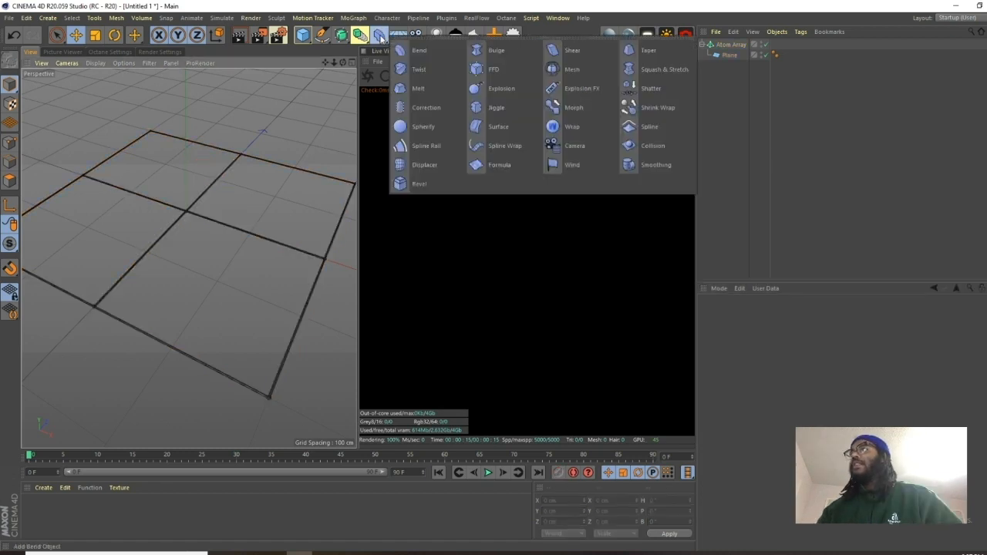
click(418, 184)
drag(723, 43, 729, 66)
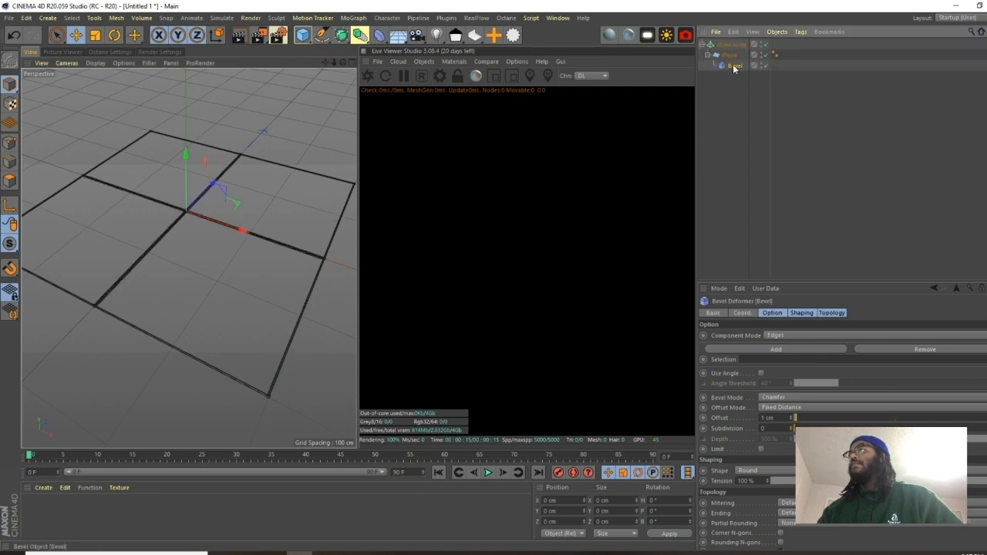
Switch the Bevel deformer's component mode to Points and set its offset to 47 cm.
click(795, 335)
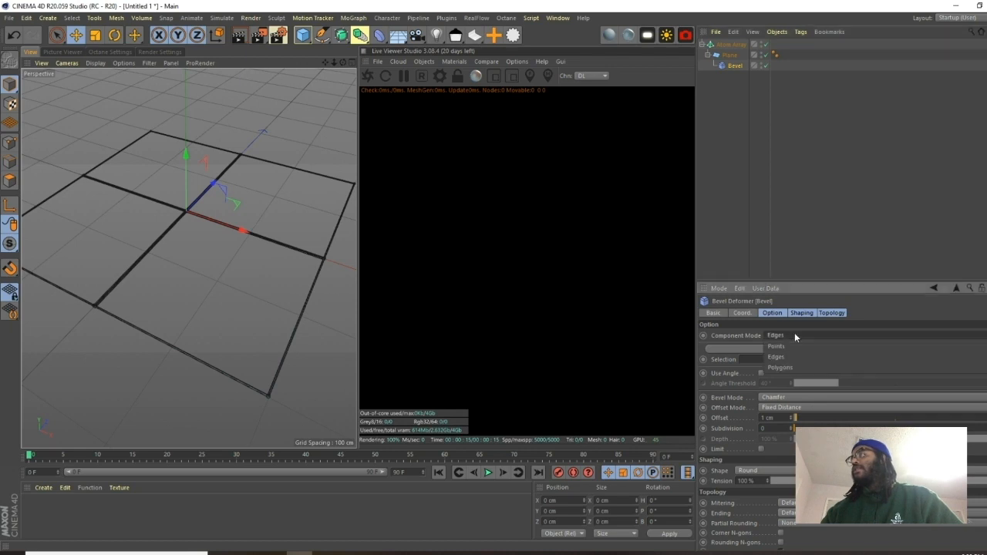
click(793, 345)
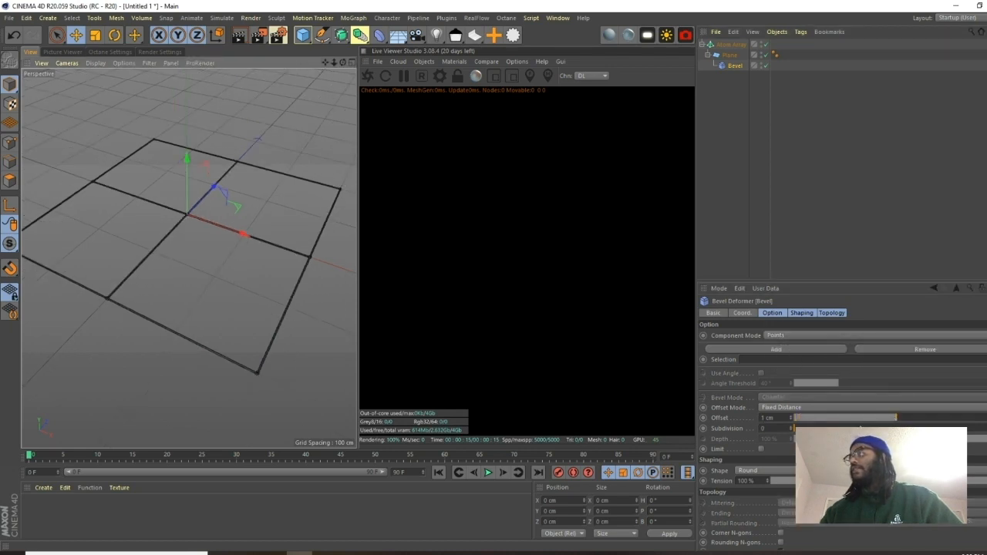
drag(897, 421, 944, 419)
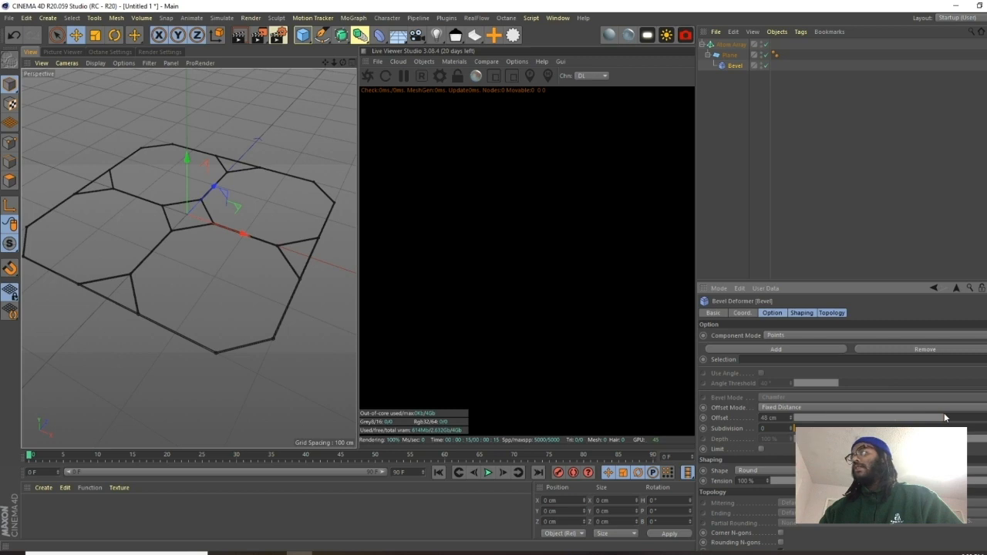
click(790, 420)
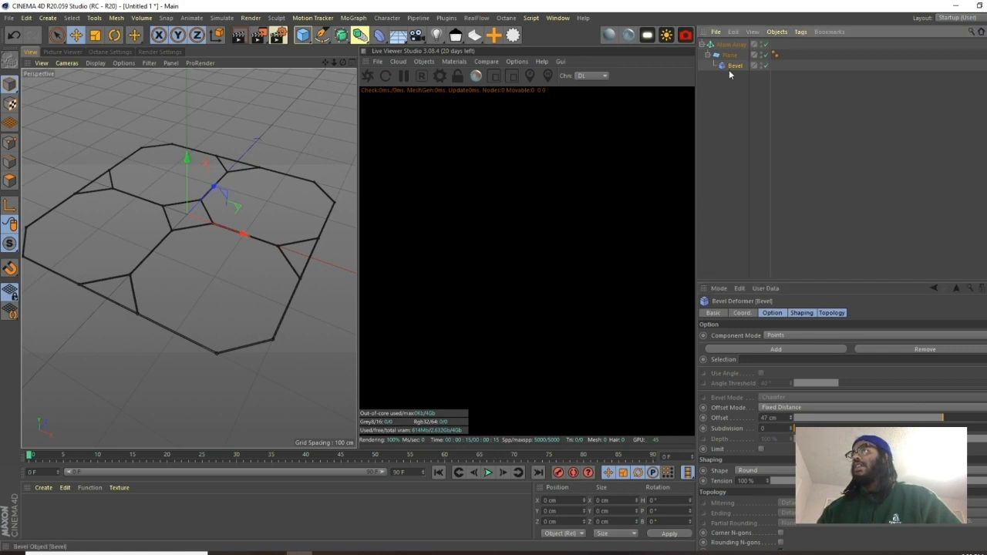
Duplicate the Bevel deformer and place the copy below the original under the plane.
key(ctrl+c)
key(ctrl+v)
drag(722, 45, 729, 81)
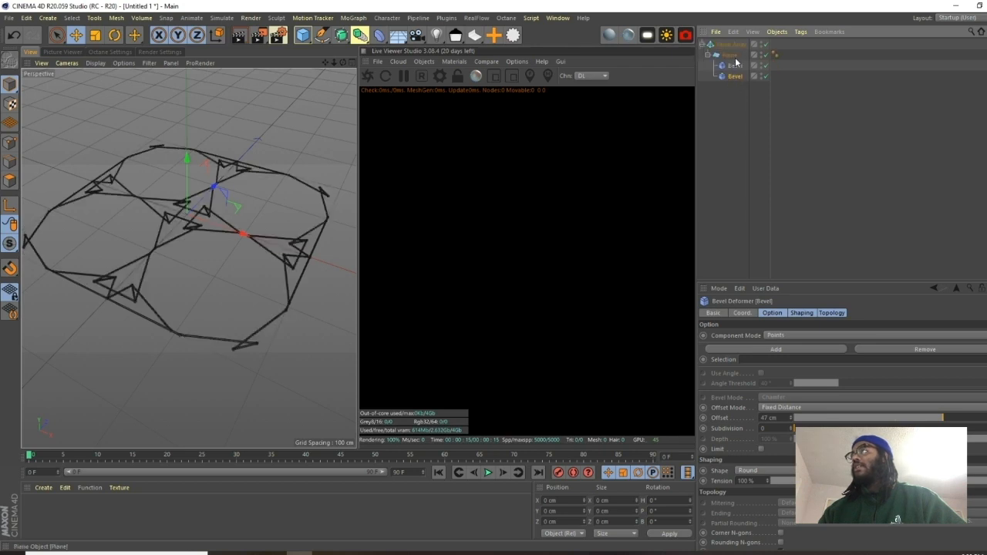
mouse_move(738, 68)
mouse_down()
mouse_move(727, 75)
mouse_move(742, 79)
mouse_up()
click(726, 57)
click(729, 76)
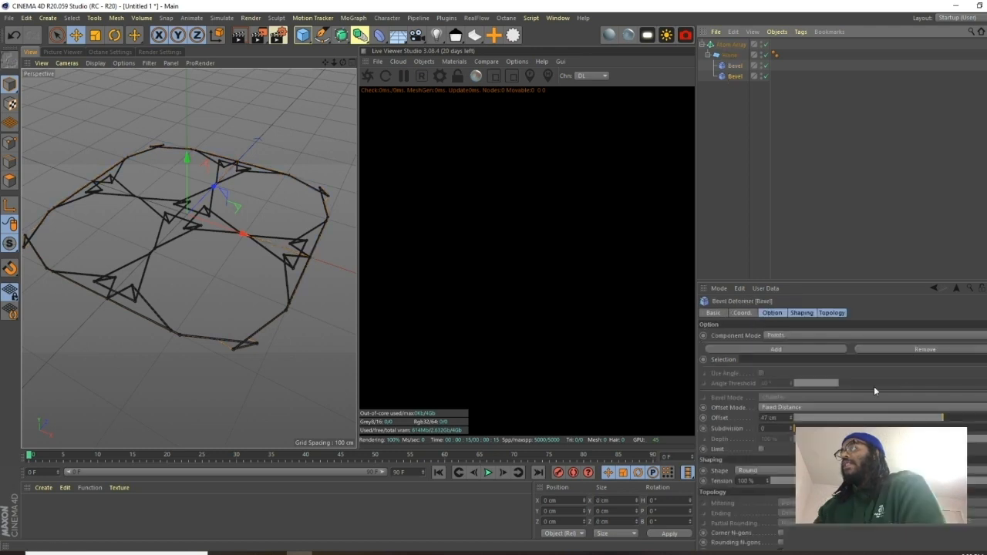
Turn the second Bevel off and on to compare its effect, and reduce its offset to 33 cm.
click(766, 76)
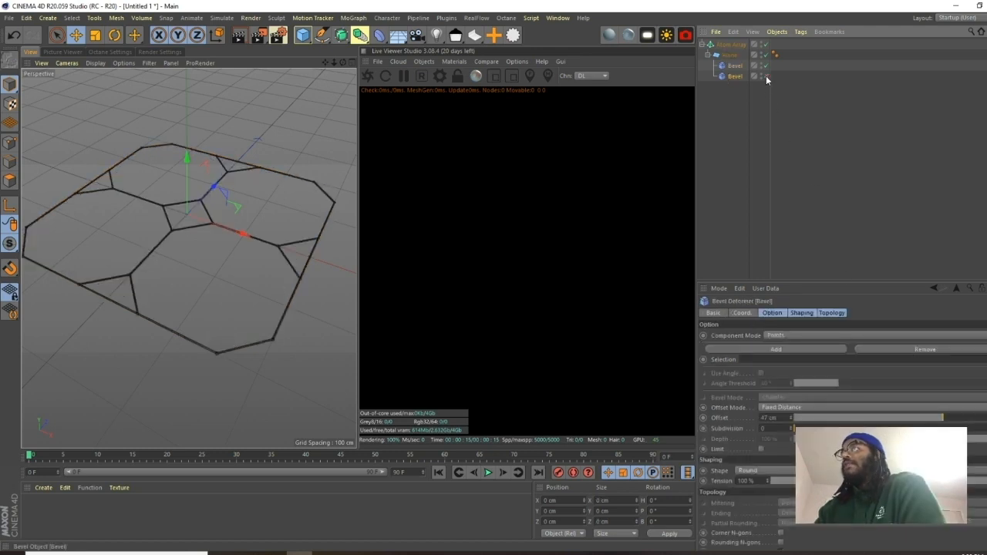
click(765, 76)
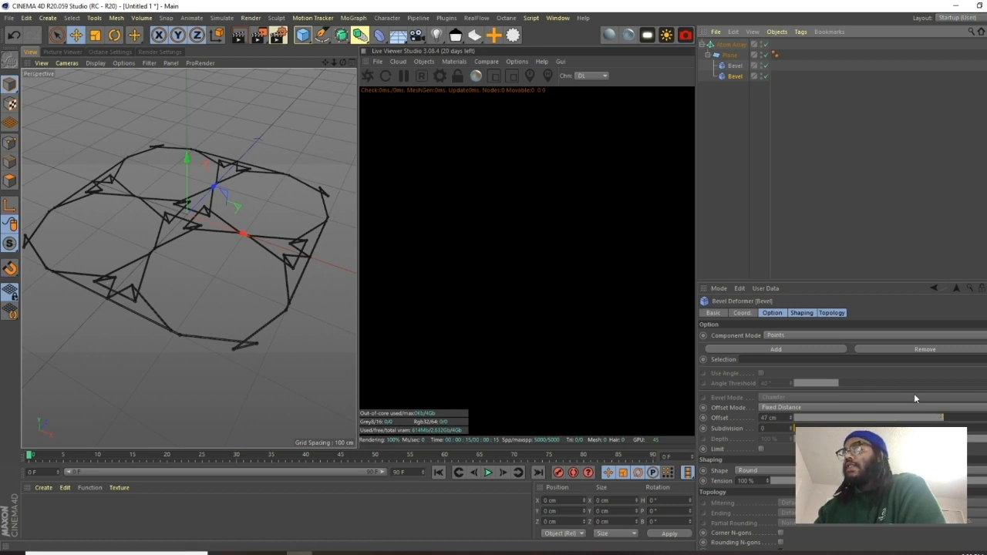
drag(941, 420, 928, 419)
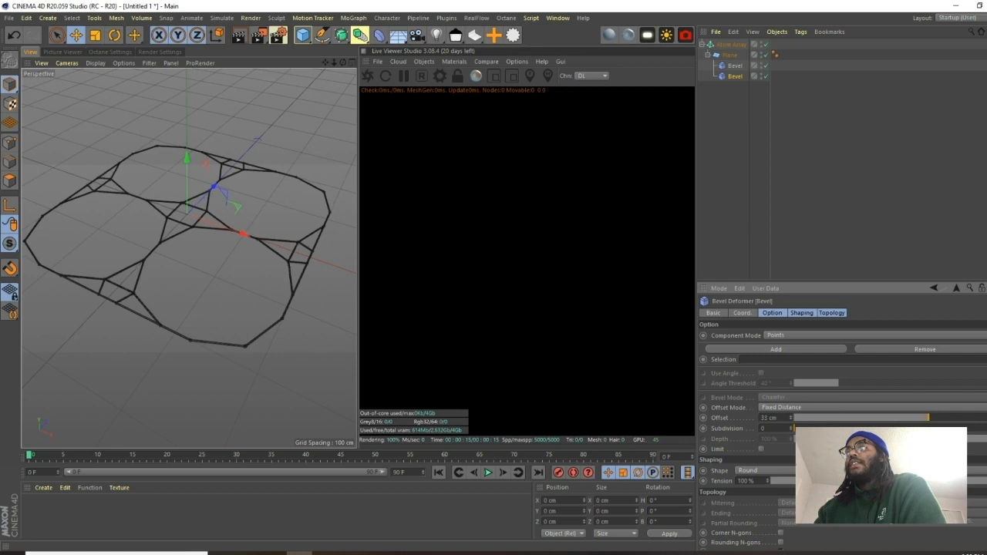
Paste a third Bevel deformer and place it below the other two under the plane.
mouse_move(188, 257)
alt+mouse_down()
mouse_move(210, 295)
mouse_move(212, 279)
alt+mouse_up()
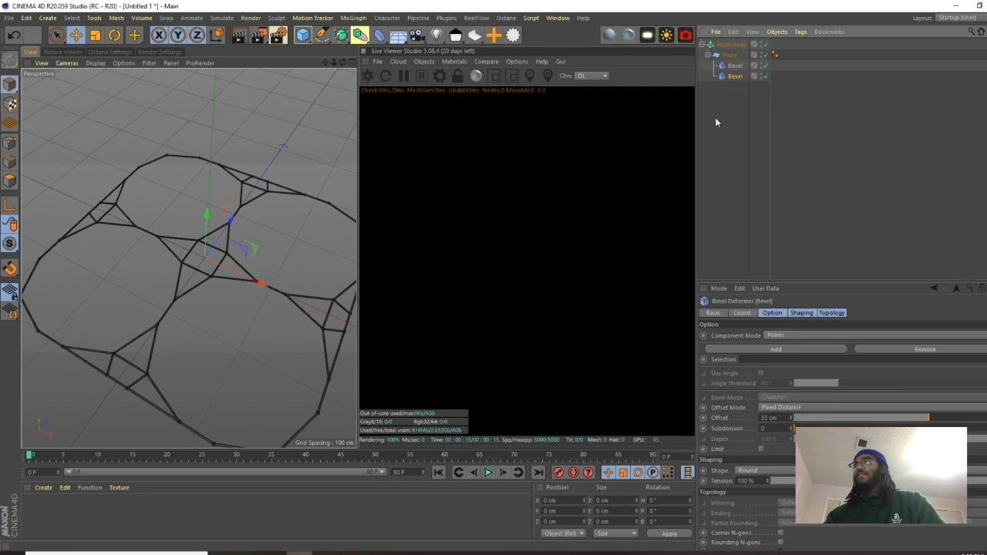
key(ctrl+v)
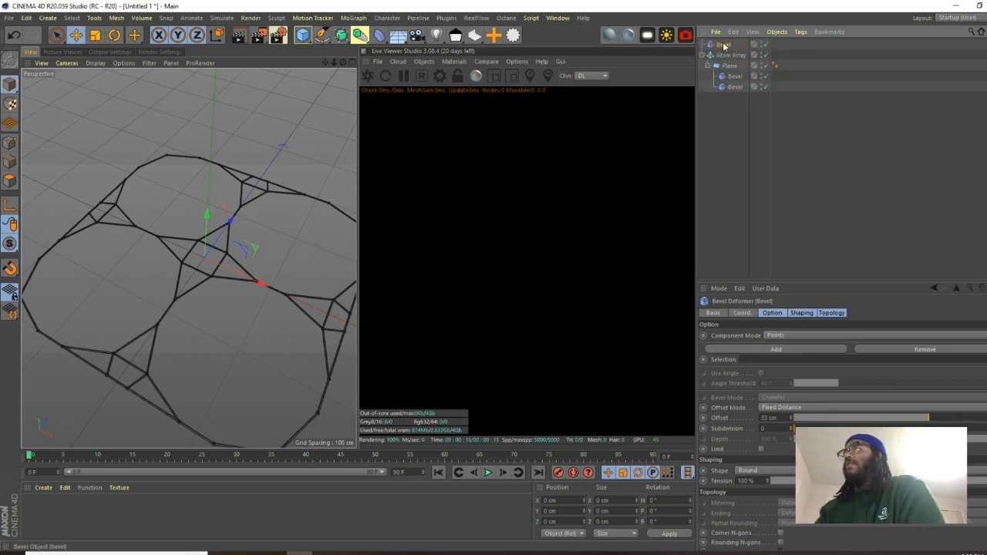
drag(736, 93, 736, 89)
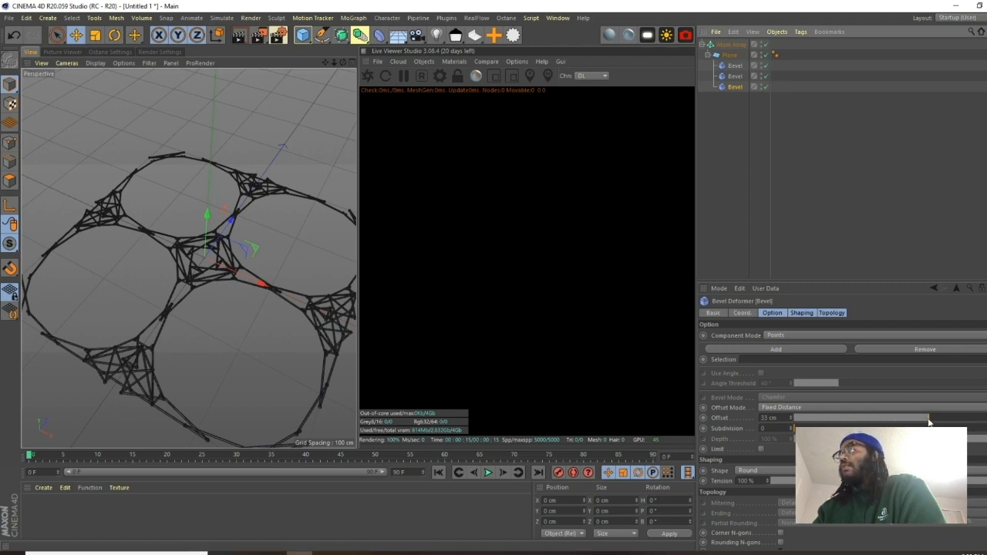
Reduce the third Bevel's offset to 11 cm and inspect the resulting wire pattern up close.
drag(930, 421, 909, 421)
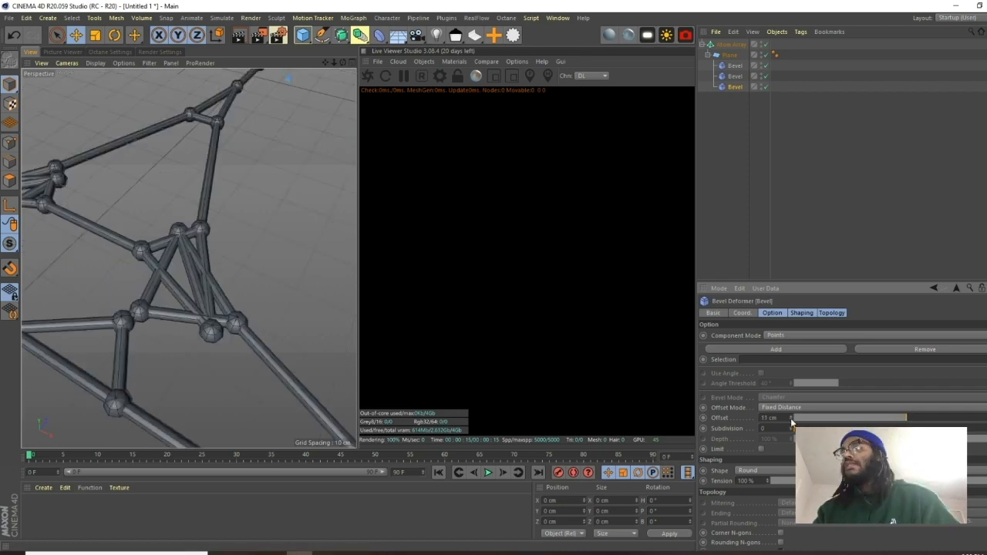
click(791, 420)
click(790, 421)
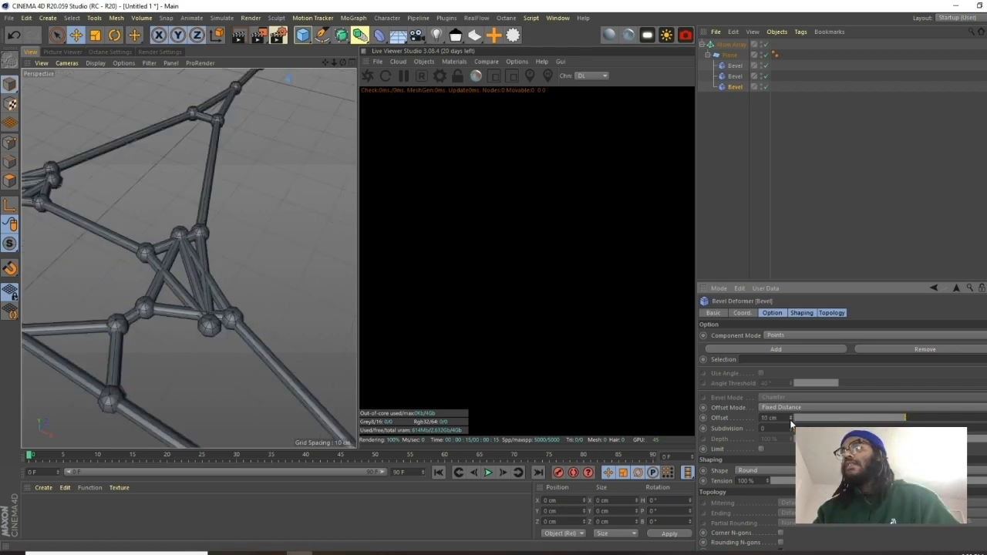
click(790, 417)
scroll(154, 268, down, 10)
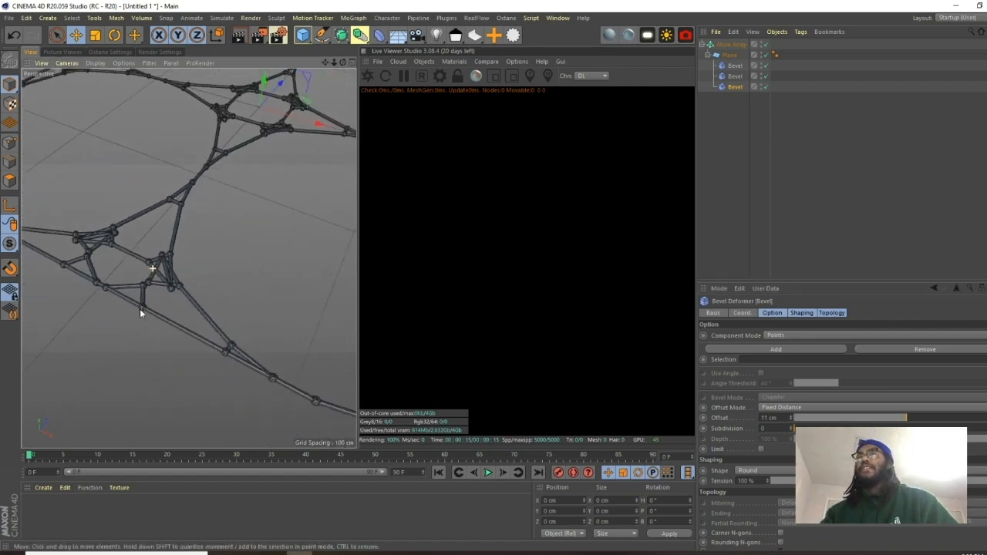
scroll(129, 327, up, 10)
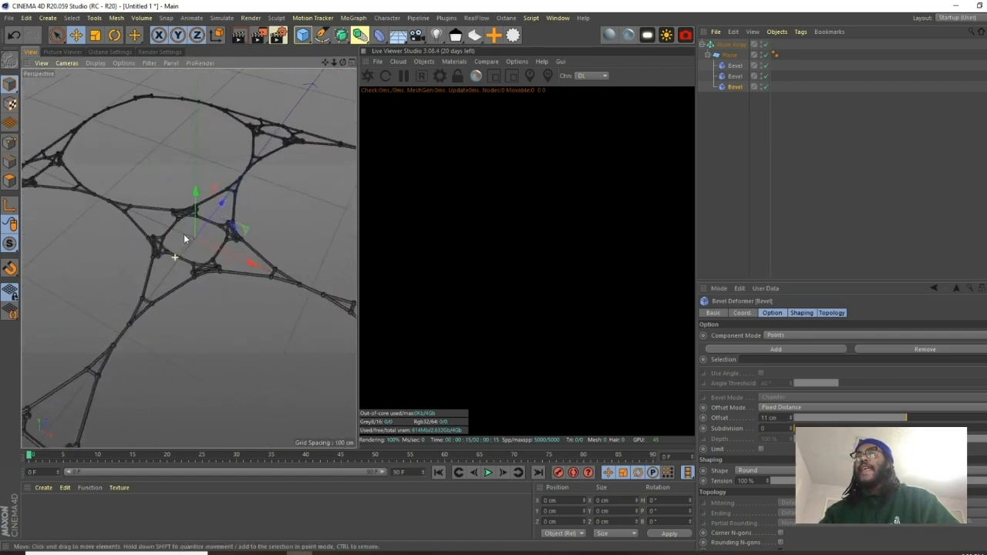
scroll(203, 199, down, 10)
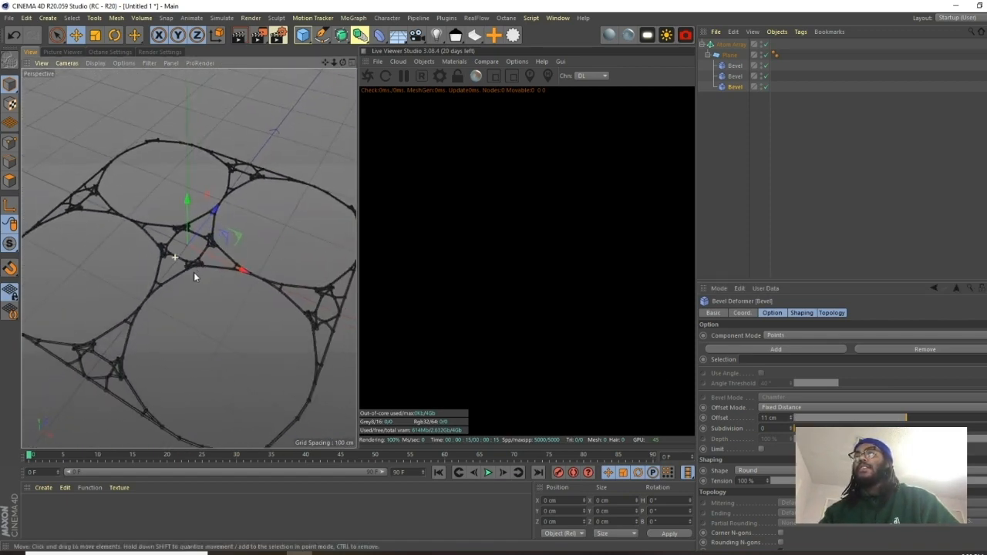
Set the subdivision of the second Bevel deformer under the plane to 1.
alt+middle_drag(181, 269, 187, 247)
scroll(181, 239, up, 2)
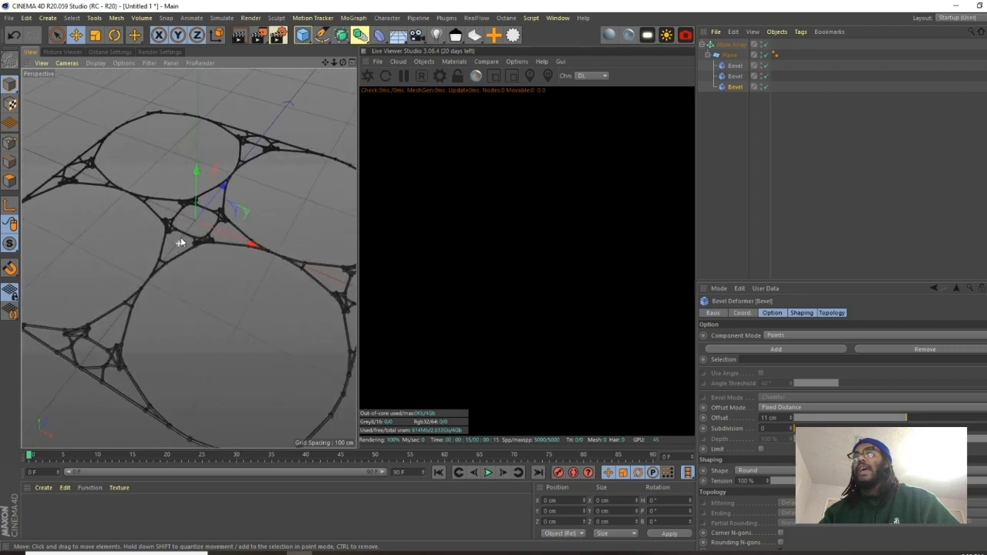
scroll(181, 245, down, 2)
click(735, 76)
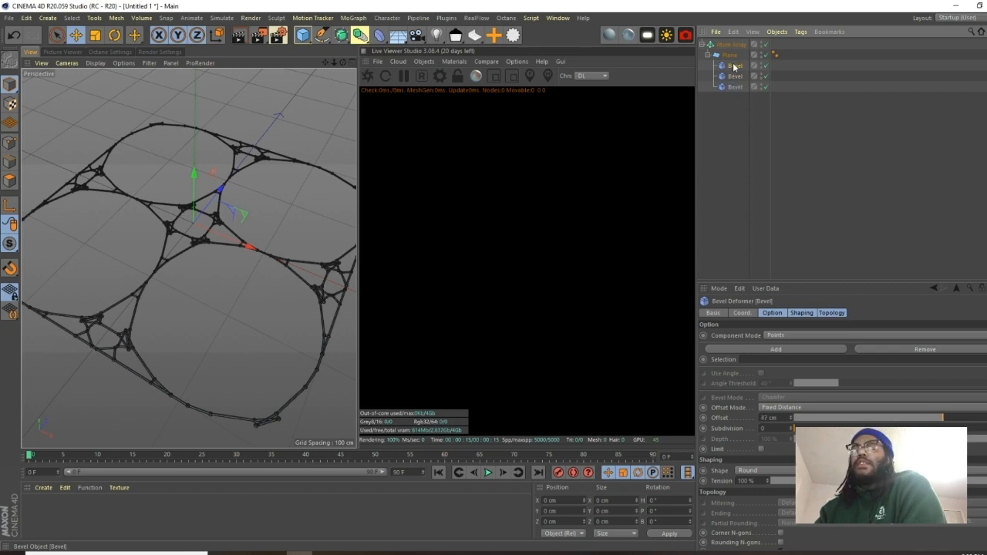
click(735, 77)
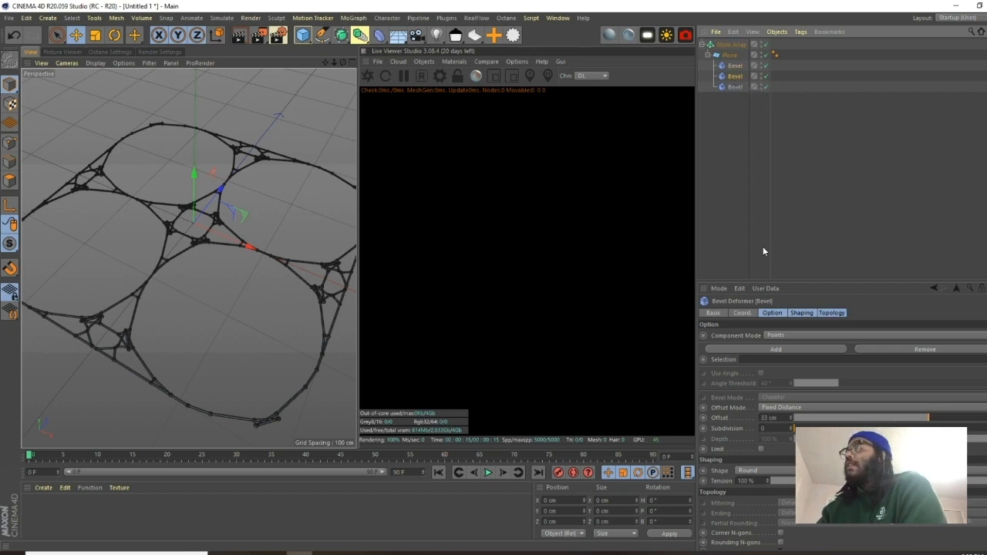
click(790, 428)
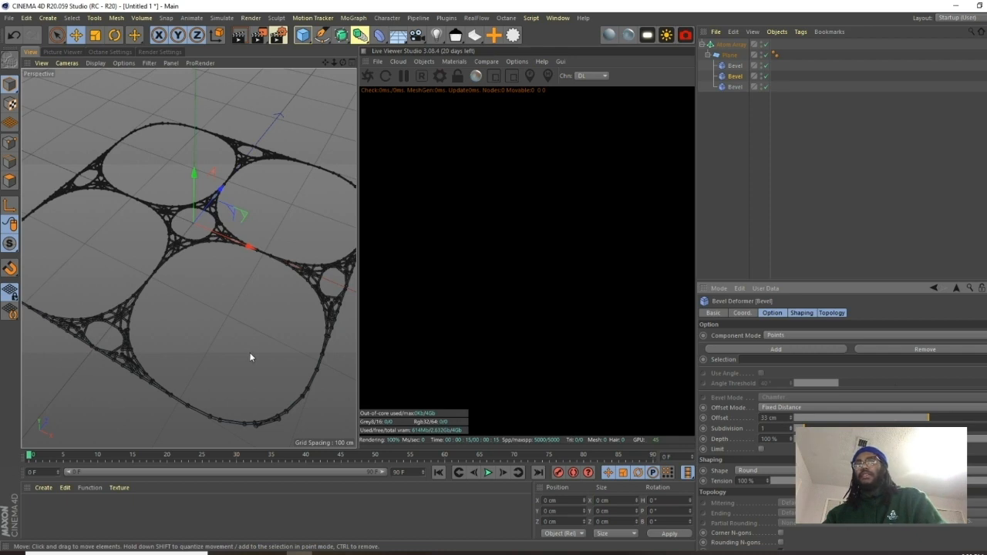
Reduce the second Bevel deformer's offset to 22 cm while viewing the wire joints up close.
scroll(250, 357, up, 10)
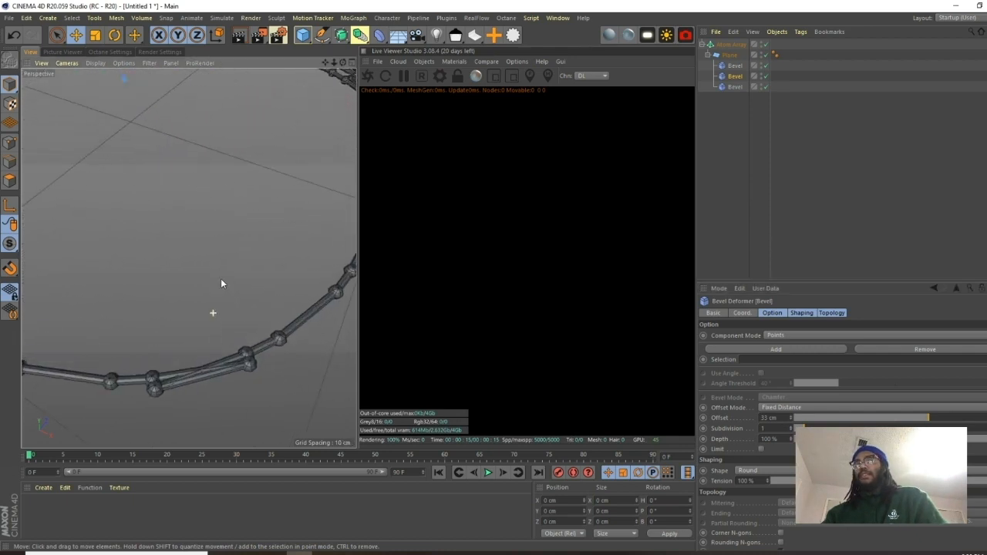
alt+drag(220, 283, 208, 279)
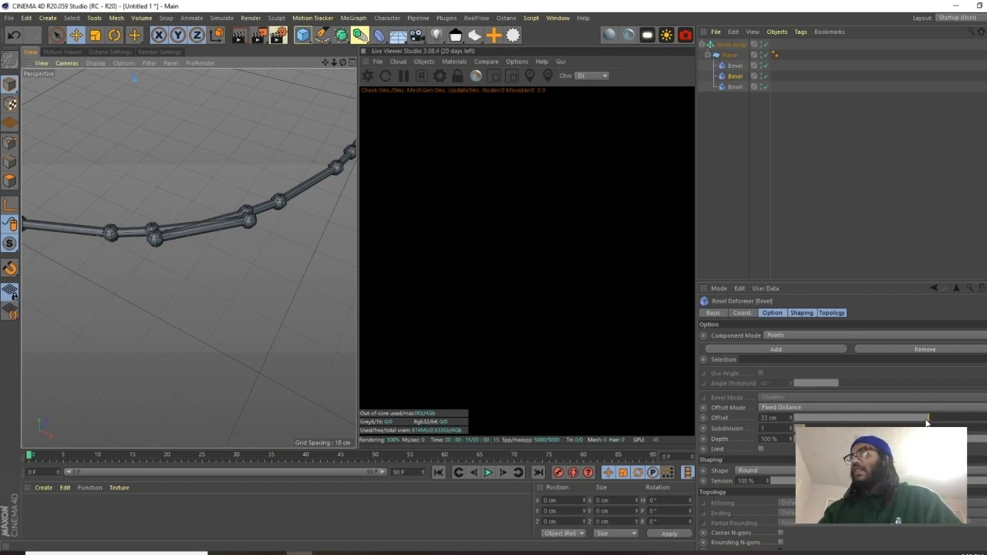
drag(929, 417, 918, 421)
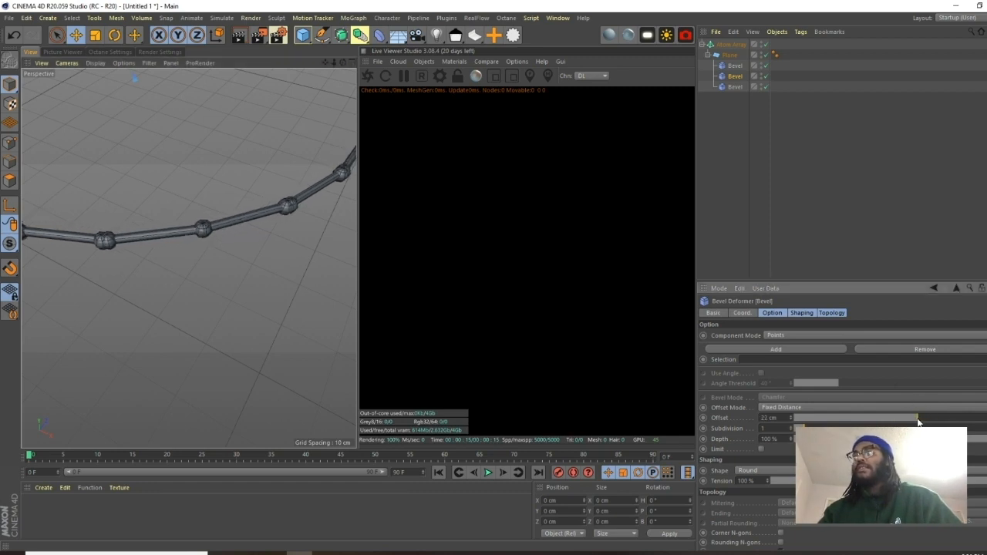
Reduce the third Bevel deformer's offset to 7 cm and check the wire clusters.
click(735, 87)
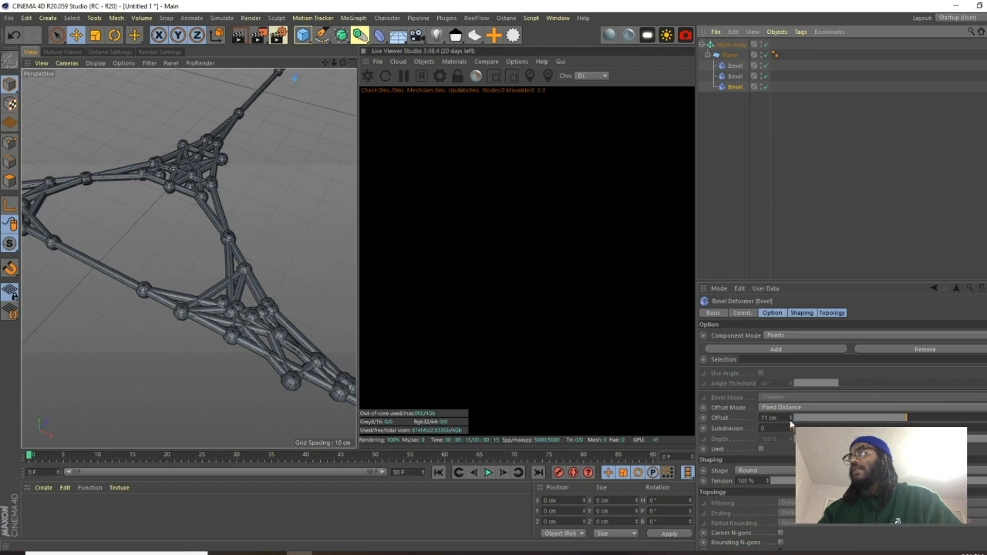
drag(789, 420, 789, 425)
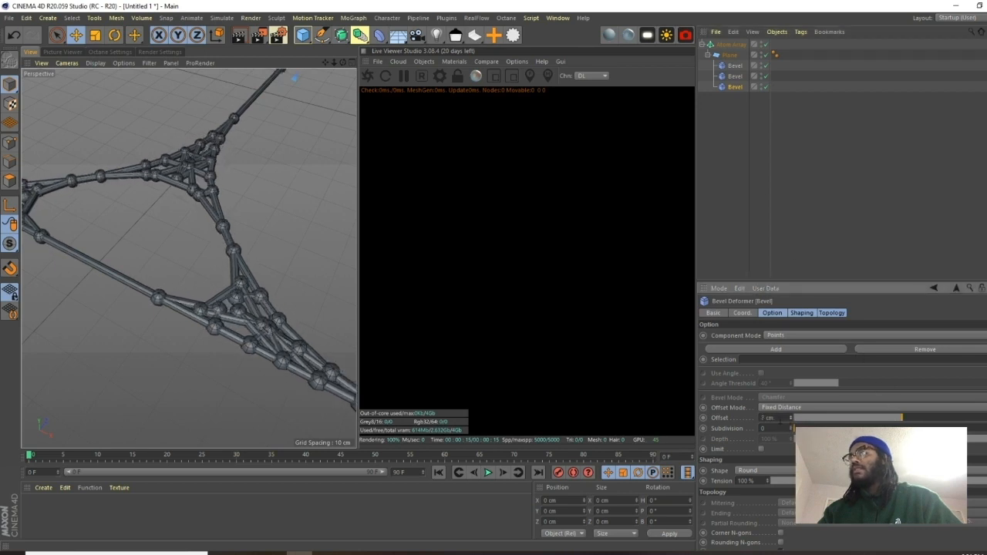
scroll(221, 282, down, 8)
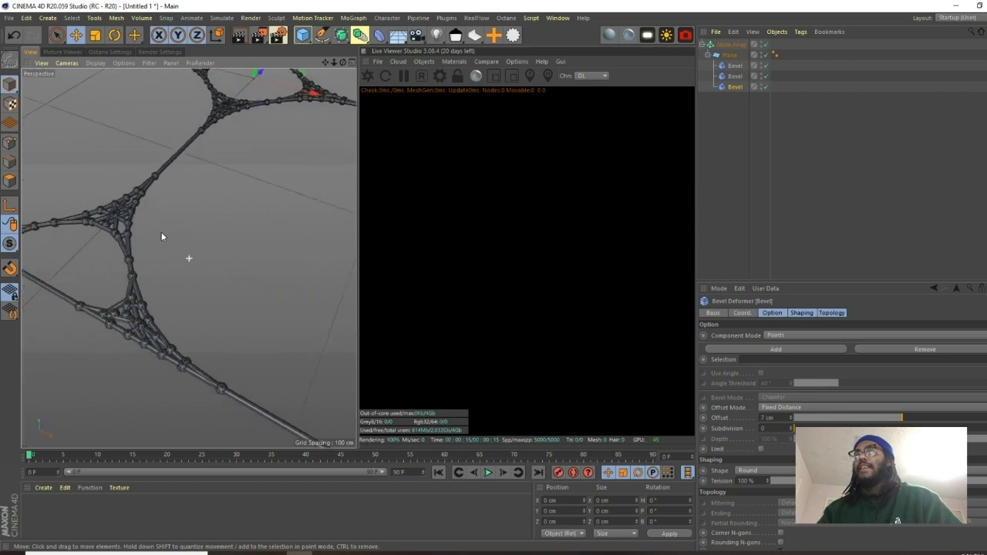
alt+middle_drag(161, 237, 236, 229)
Raise the third Bevel deformer's subdivision to 4 and check the denser wire pattern.
click(736, 89)
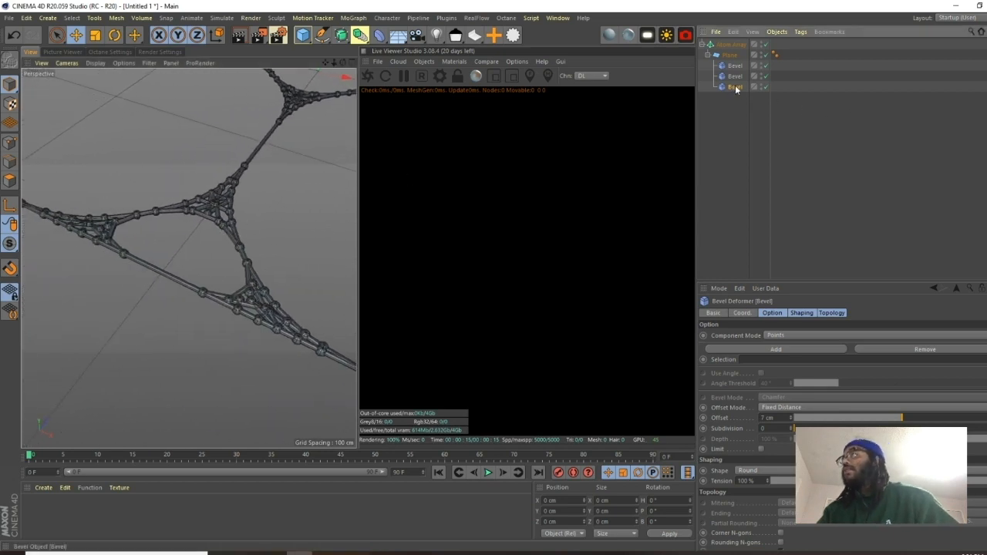
click(791, 427)
click(790, 427)
click(790, 427)
click(790, 427)
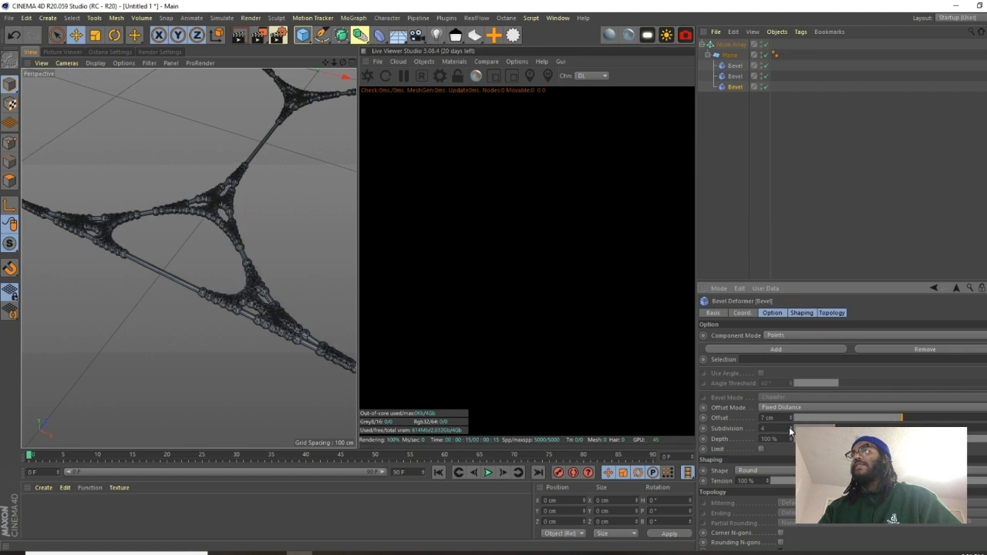
alt+right_drag(217, 210, 220, 255)
alt+drag(220, 255, 324, 220)
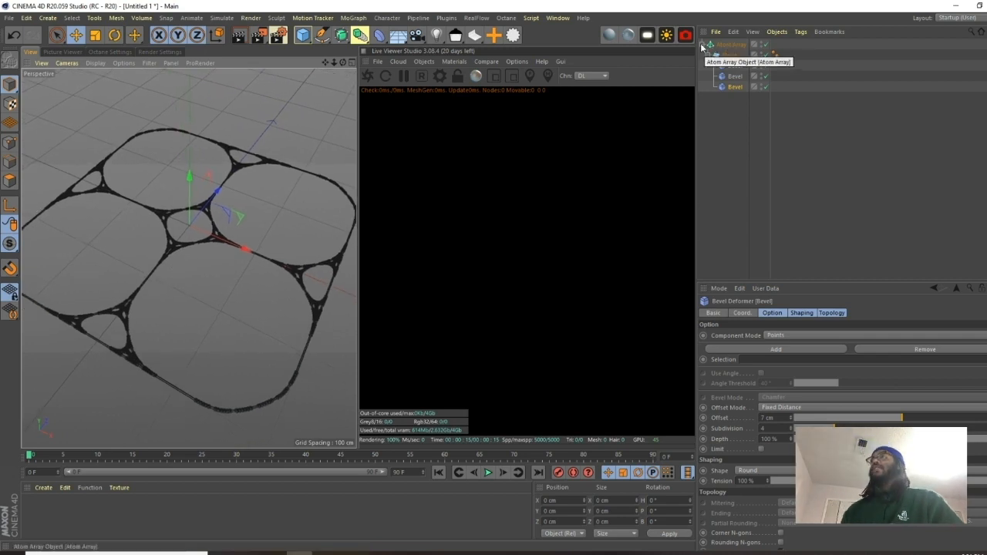
Add a Displacer deformer and place it under the plane, above the three Bevels.
click(379, 35)
click(443, 177)
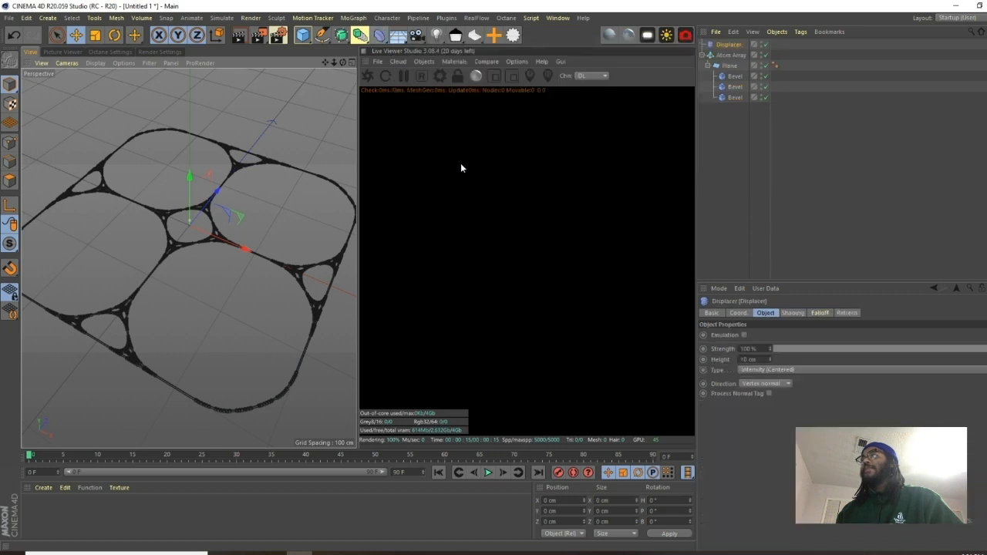
drag(733, 44, 727, 60)
Load a Noise shader into the Displacer with global scale 4100%, animation speed 3 and loop period 3.
click(793, 312)
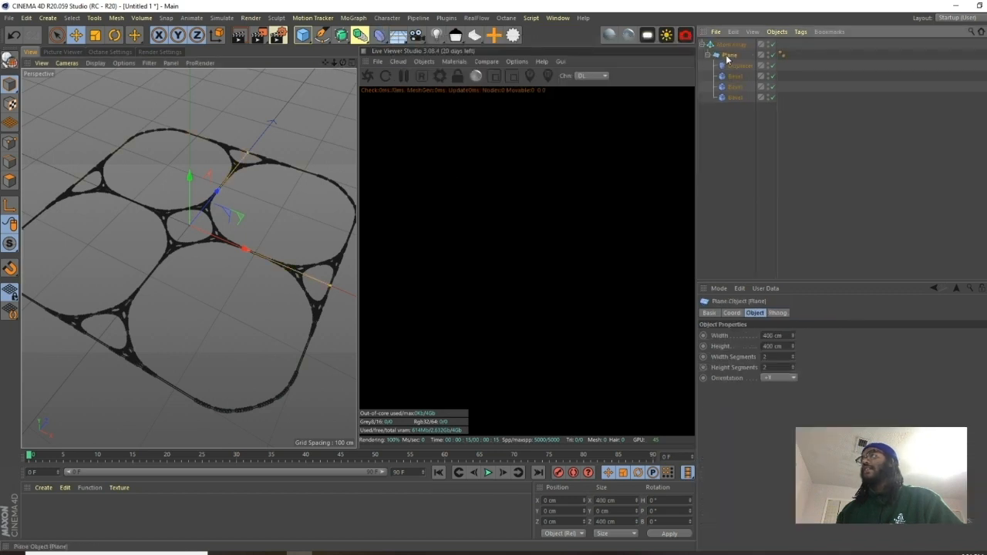
click(738, 345)
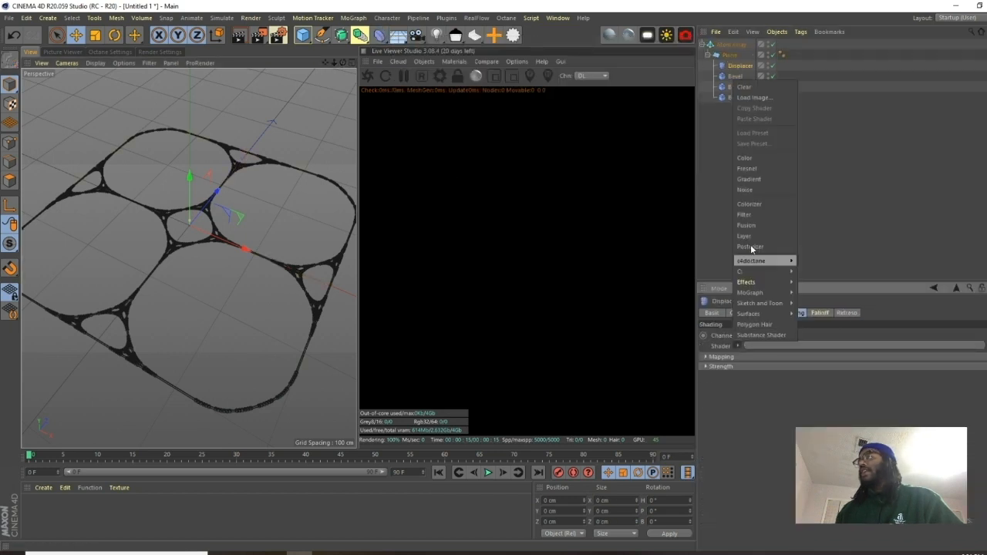
click(750, 191)
click(748, 316)
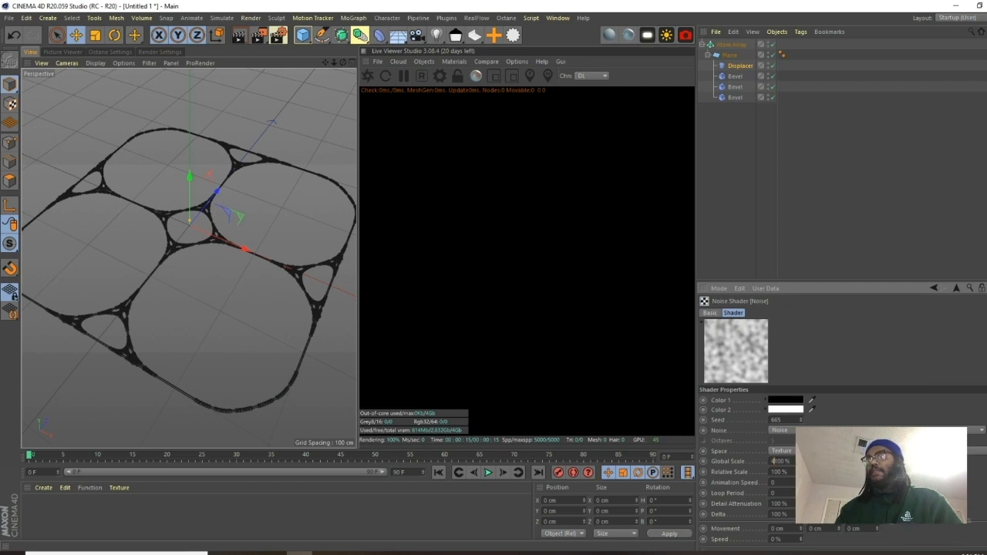
key(Return)
scroll(775, 461, down, 2)
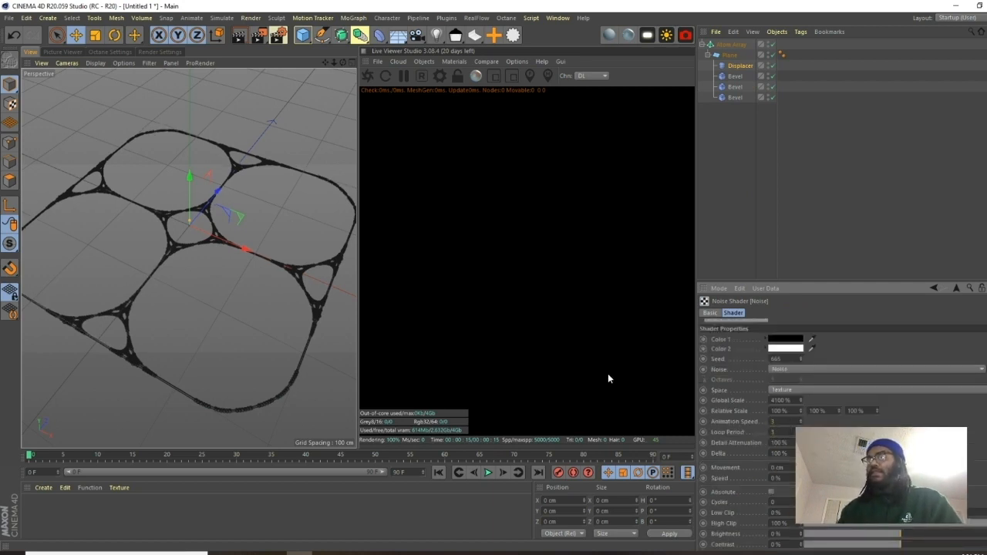
Play the animation to inspect the displacement from several angles, and delete the Displacer.
key(F8)
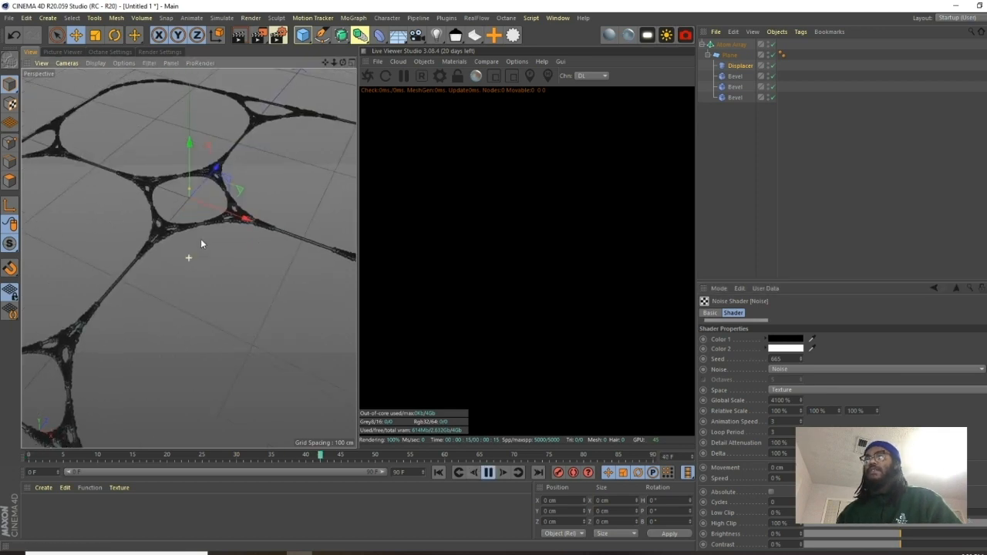
alt+drag(200, 243, 222, 196)
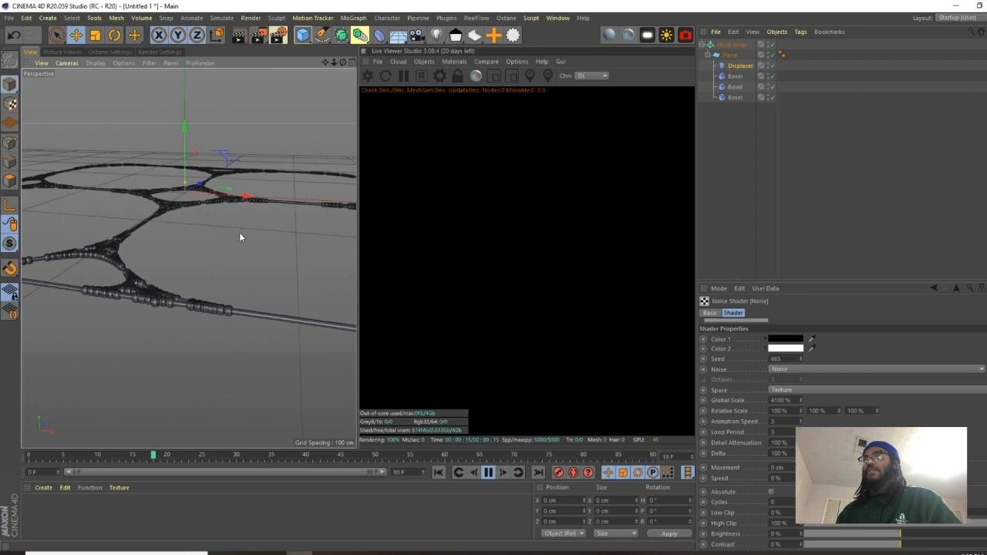
mouse_move(236, 240)
alt+mouse_down()
mouse_move(231, 271)
mouse_move(189, 249)
mouse_move(192, 283)
mouse_move(235, 226)
mouse_move(180, 295)
mouse_move(185, 286)
alt+mouse_up()
click(740, 65)
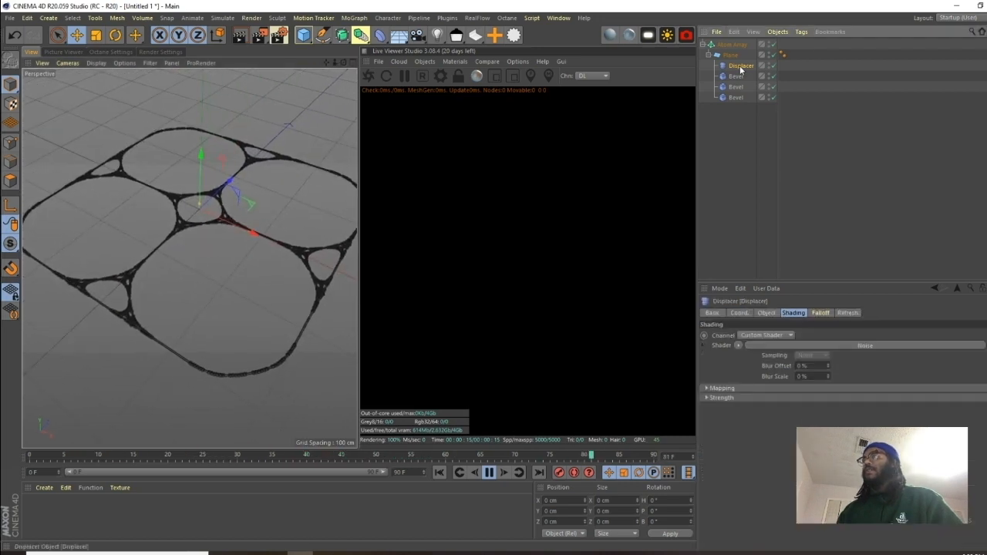
key(Delete)
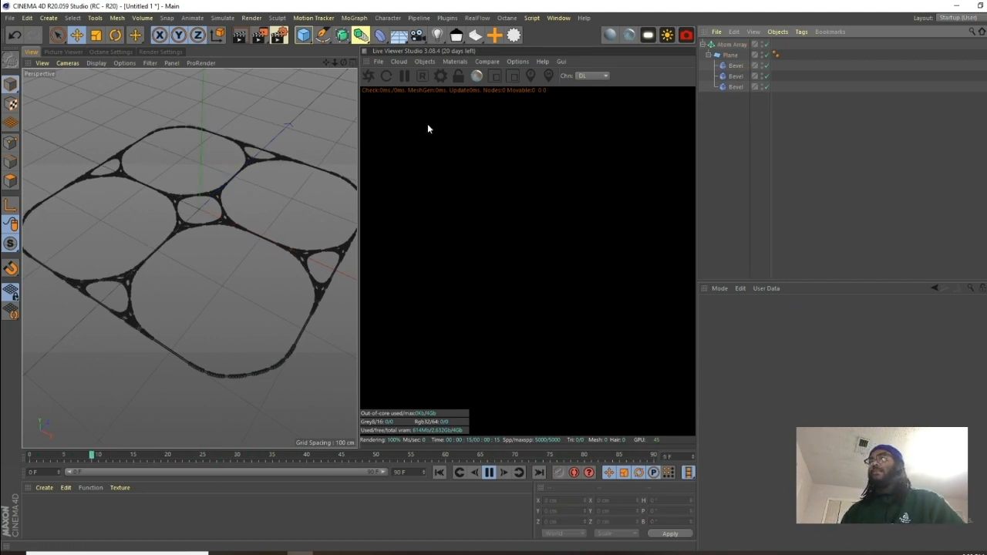
Duplicate the whole Atom Array together with its plane and Bevel deformers.
click(726, 45)
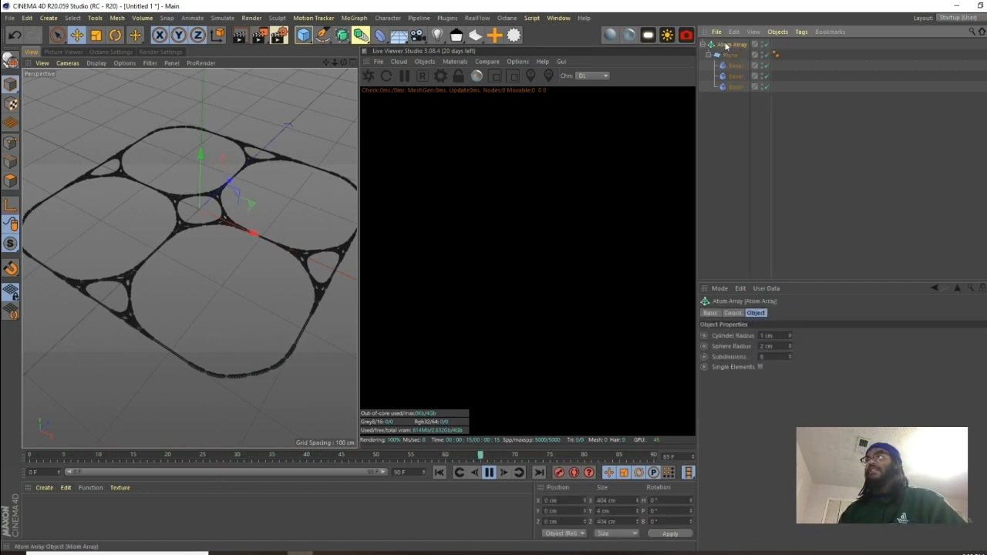
key(ctrl+c)
key(ctrl+v)
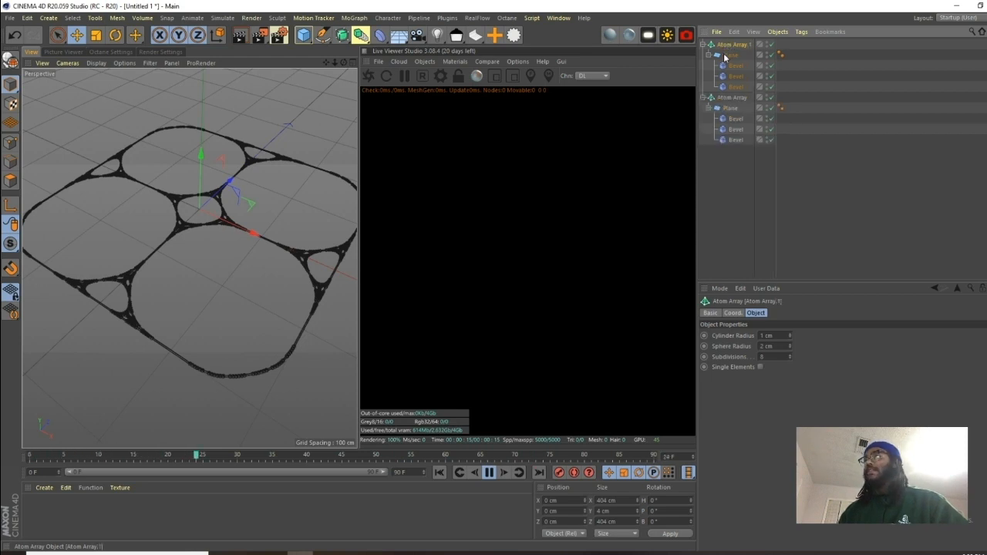
Replace the plane in the duplicate Atom Array with a cube carrying the three Bevels, and hide the original Atom Array.
click(304, 37)
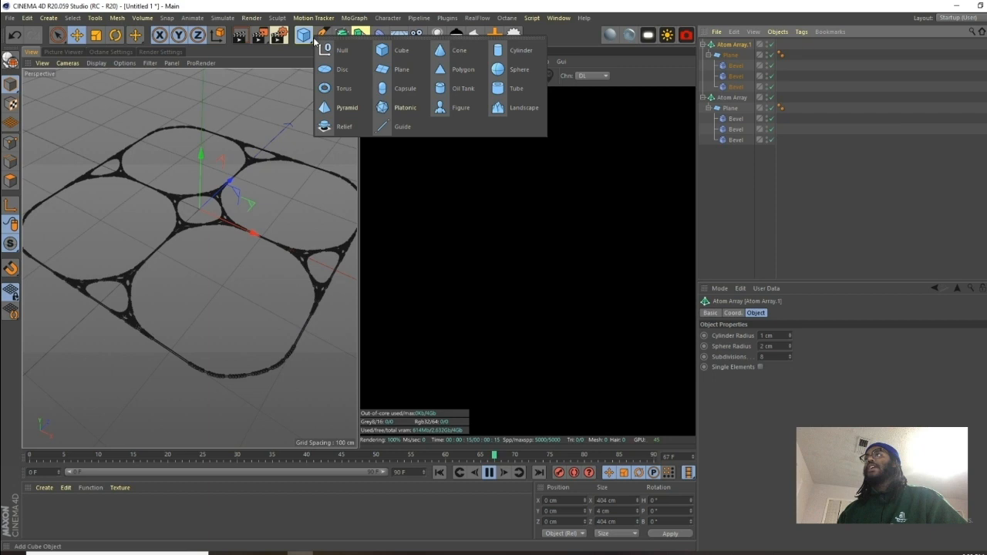
click(395, 50)
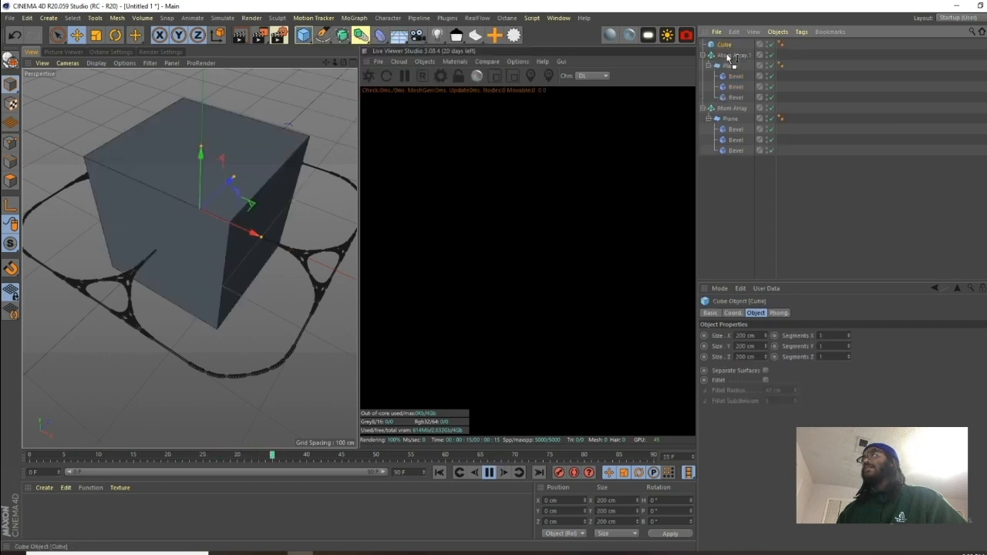
mouse_move(732, 59)
mouse_down()
mouse_move(736, 72)
mouse_move(731, 56)
mouse_up()
click(736, 78)
alt+drag(211, 202, 218, 169)
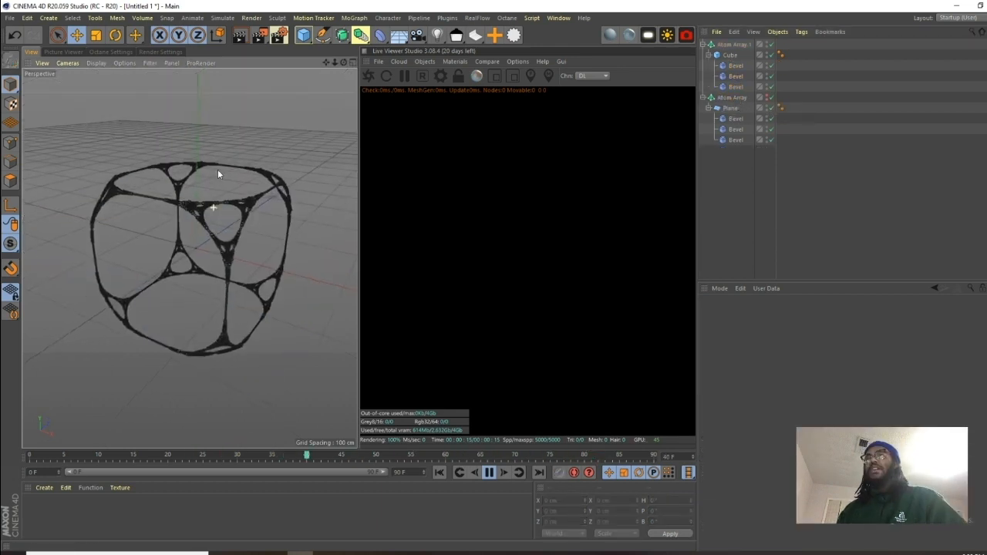
alt+right_drag(215, 218, 189, 216)
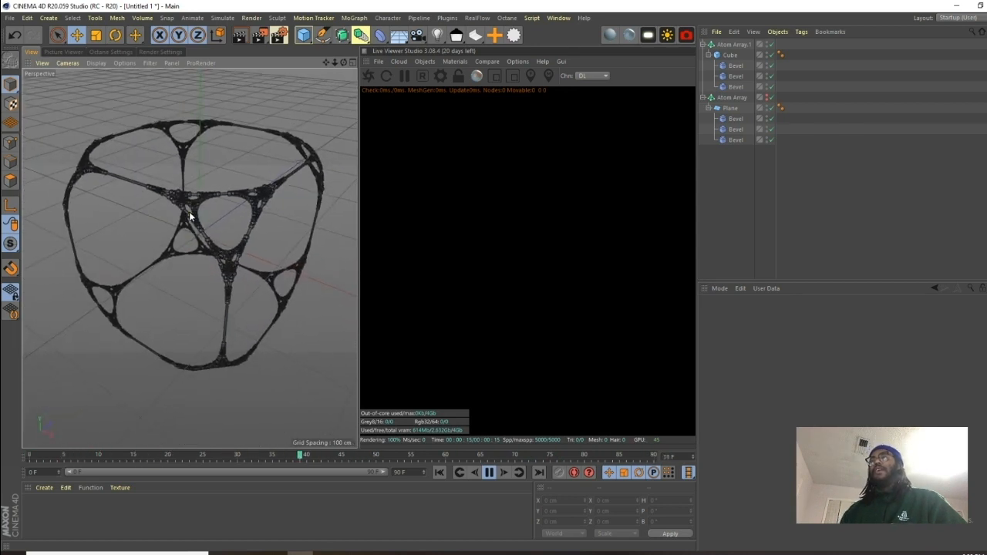
alt+drag(194, 250, 202, 217)
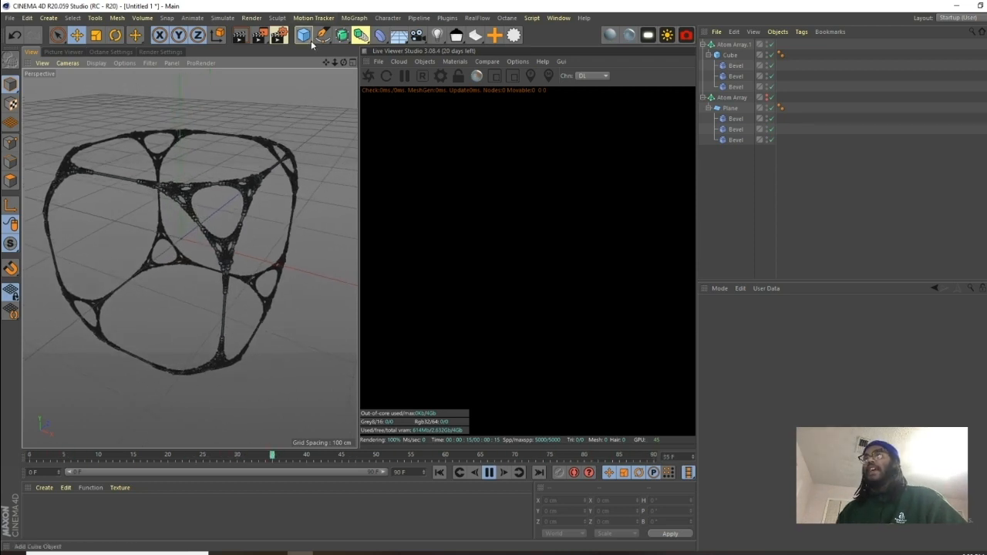
Add a sphere inside the wire cube and set its type to Icosahedron with 74 segments.
drag(304, 34, 378, 54)
click(771, 357)
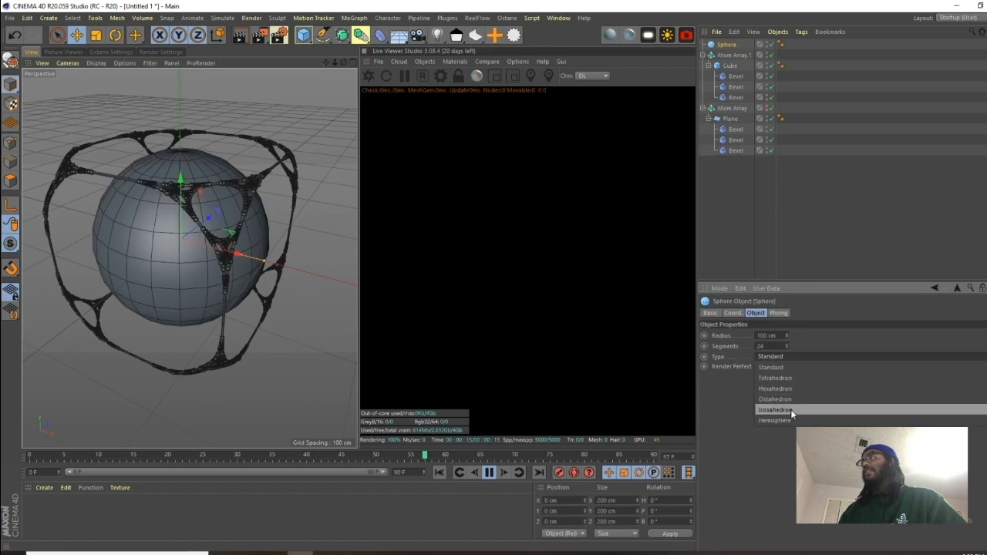
click(786, 410)
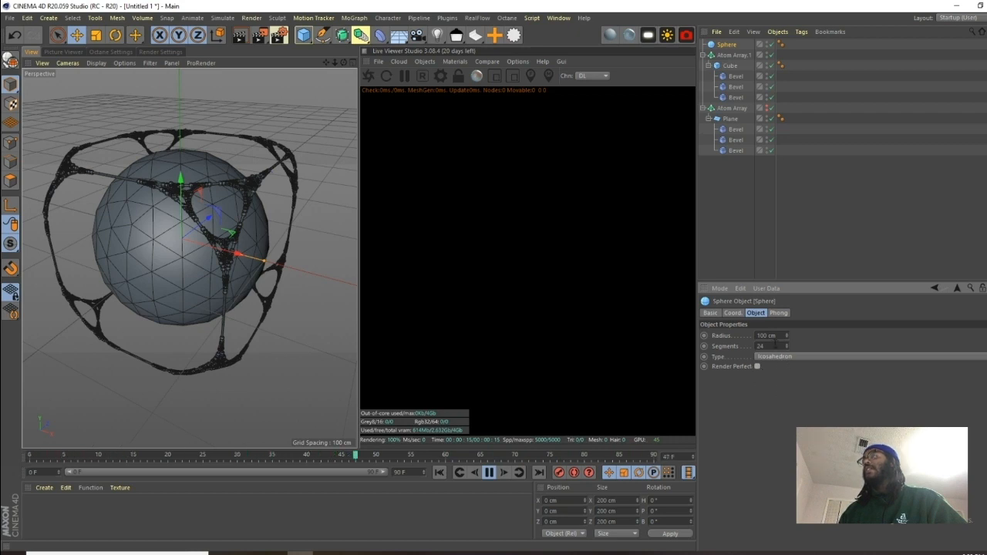
drag(772, 347, 683, 334)
text(74)
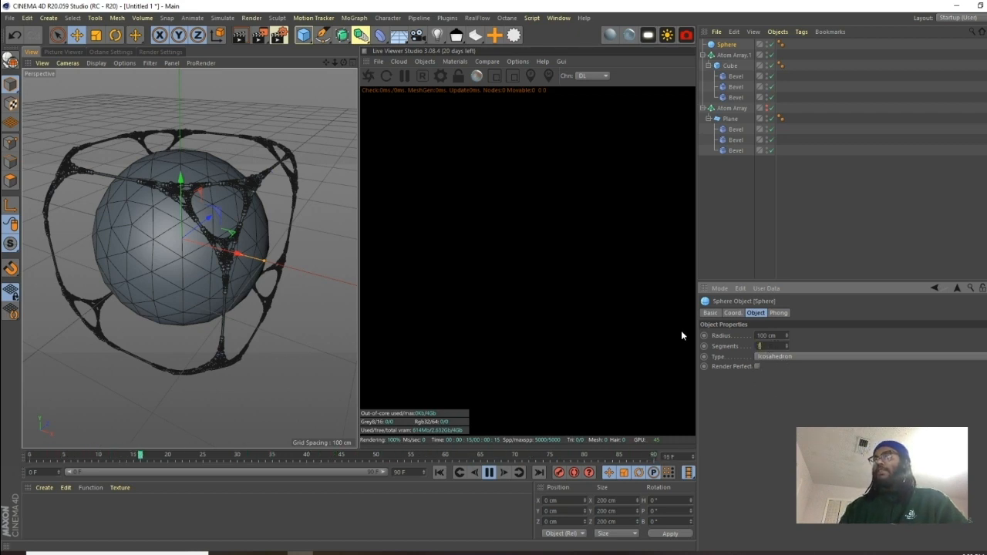
key(Return)
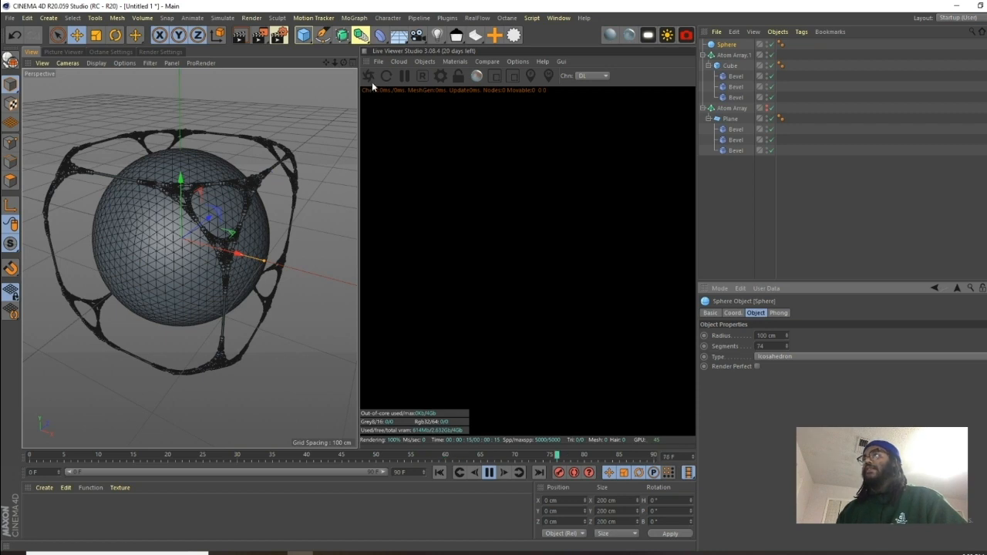
Start the Octane live render, and create an Octane glossy material and open it in the Material Editor.
click(370, 77)
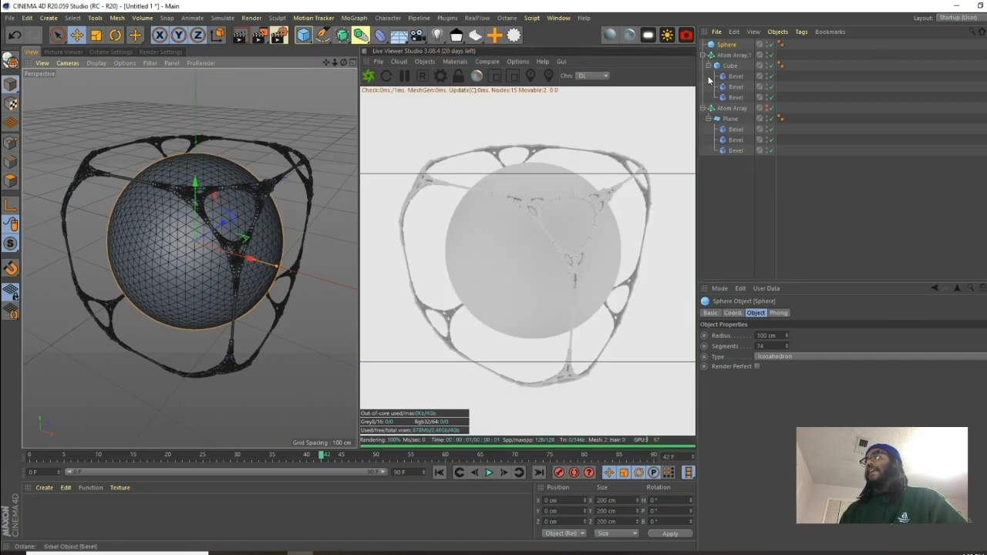
click(629, 35)
double_click(34, 508)
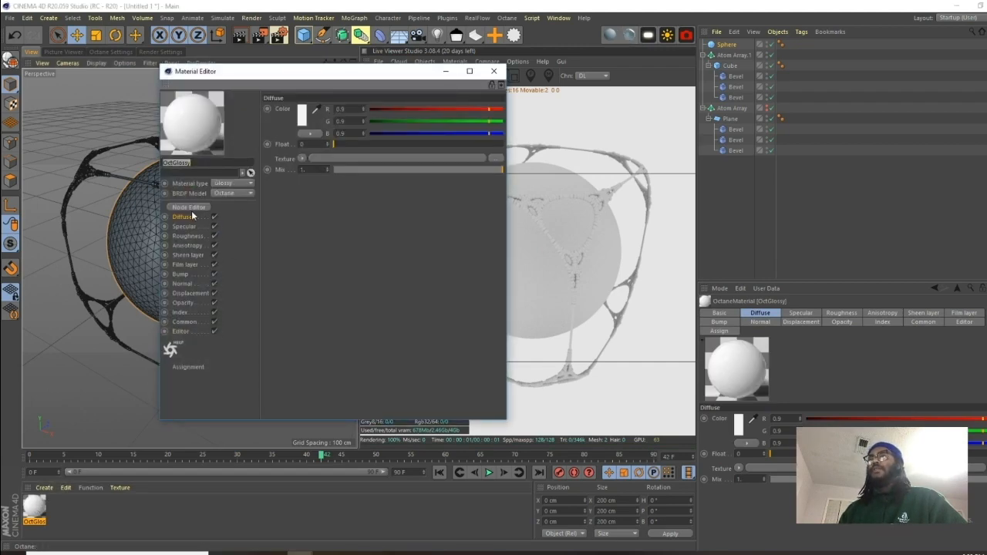
Change the Octane material's type to Diffuse and apply it to the visible Atom Array containing the cube.
click(230, 185)
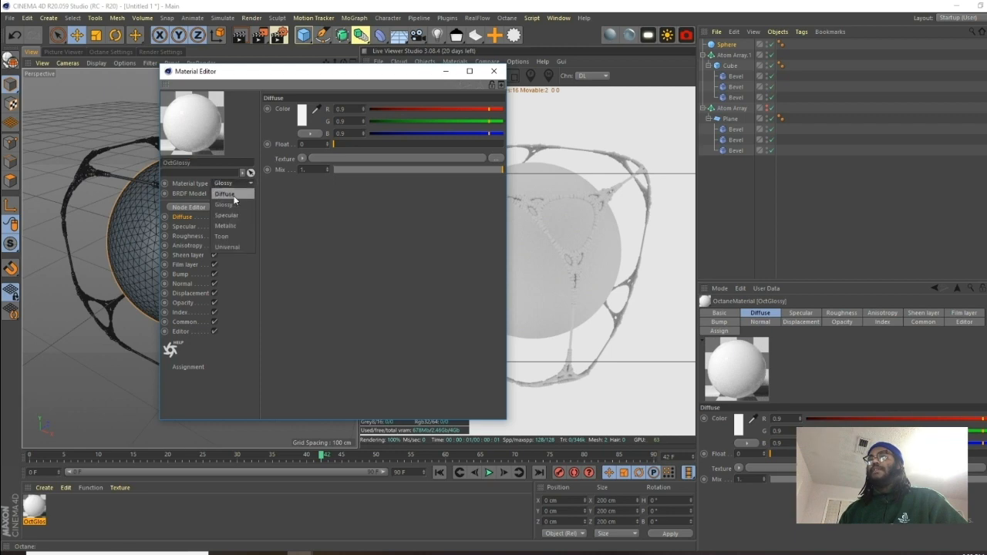
click(234, 195)
click(494, 71)
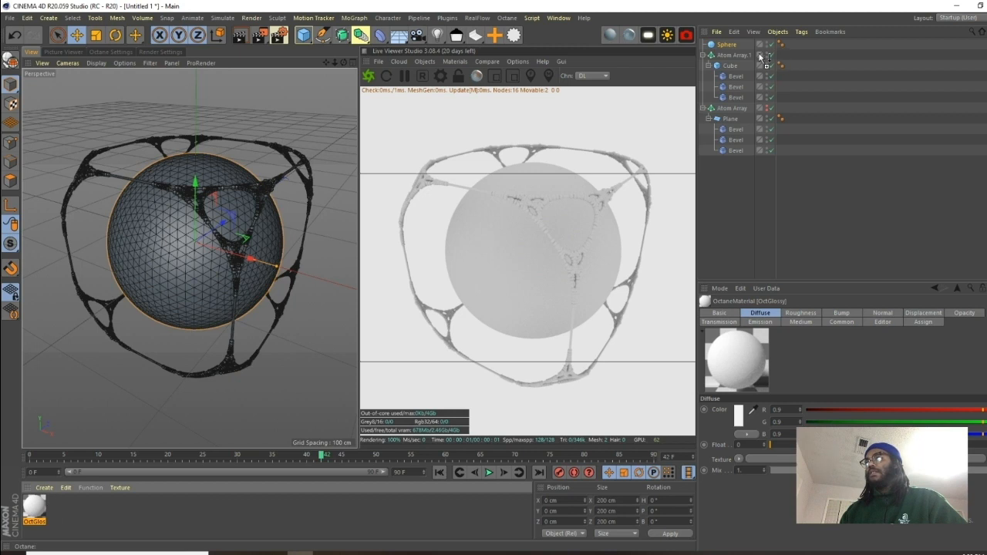
drag(743, 59, 742, 56)
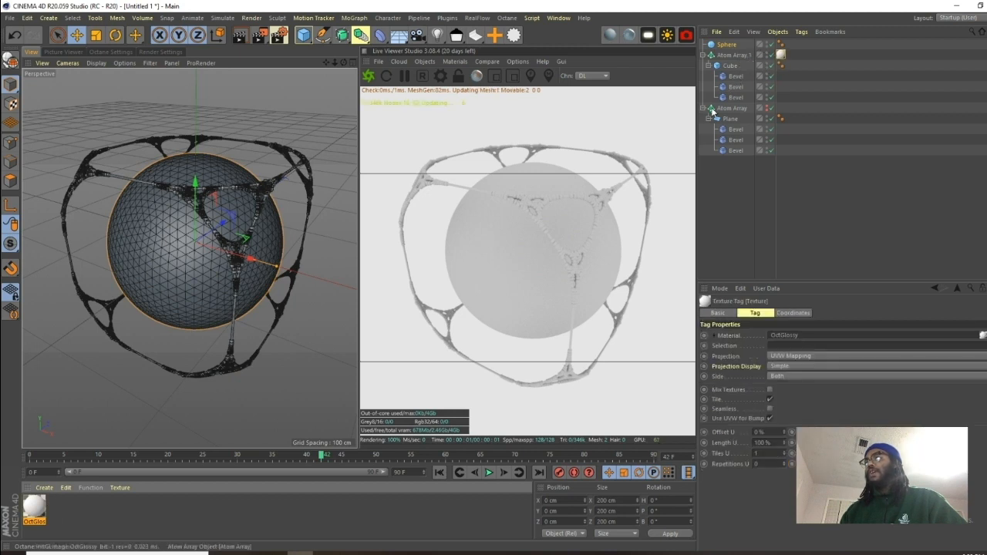
Create a second Octane glossy material and set its diffuse color to black.
click(629, 37)
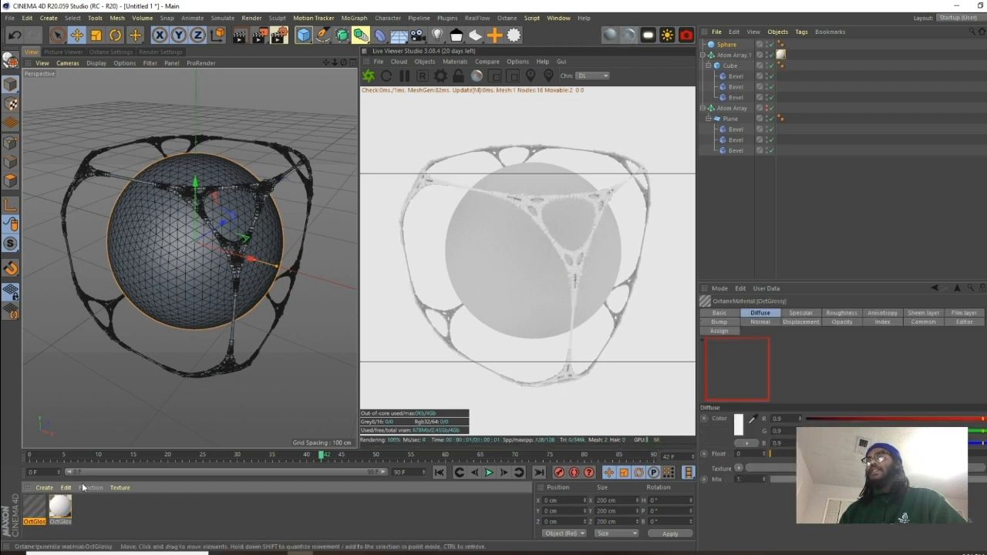
double_click(32, 514)
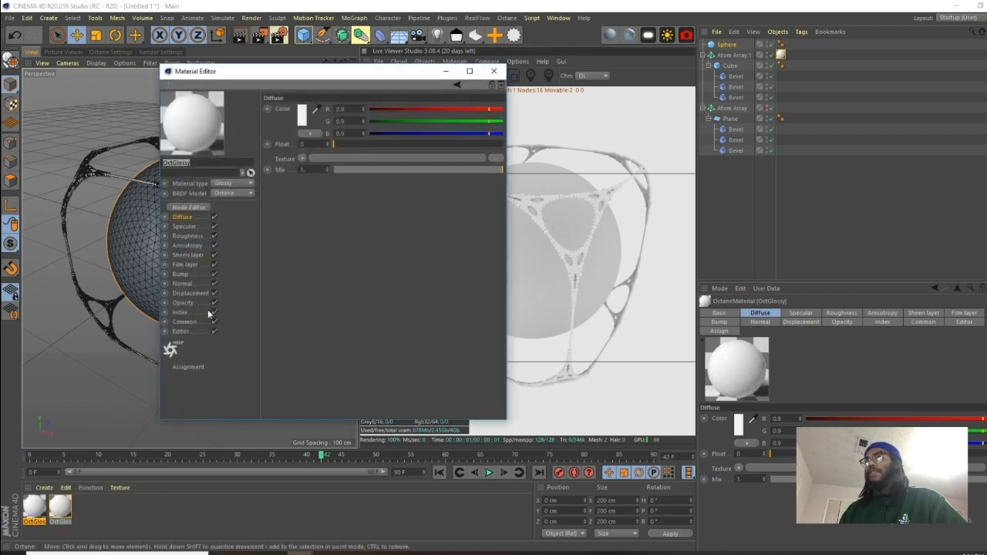
drag(262, 143, 234, 143)
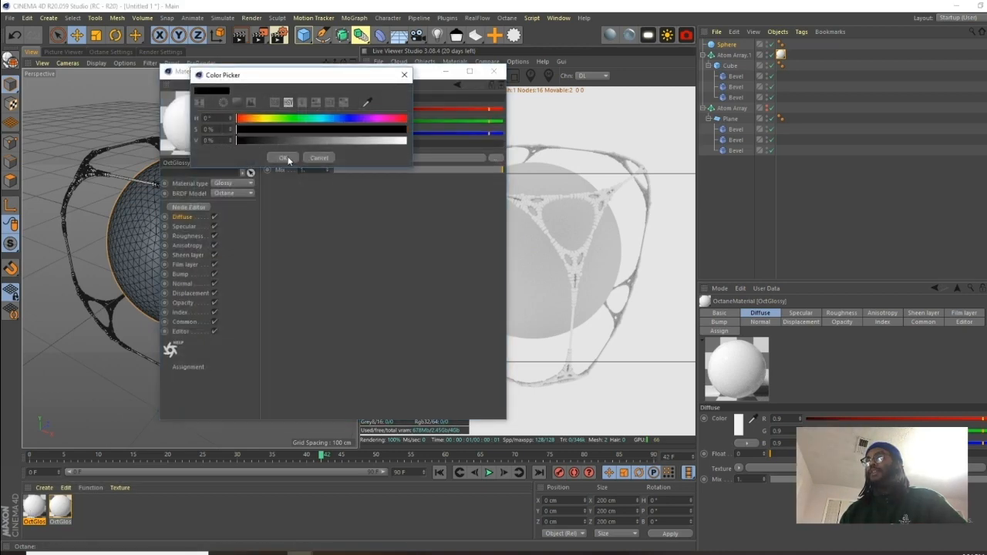
click(285, 158)
Set the black glossy material's index to 2.4 and apply the material to the sphere.
click(183, 312)
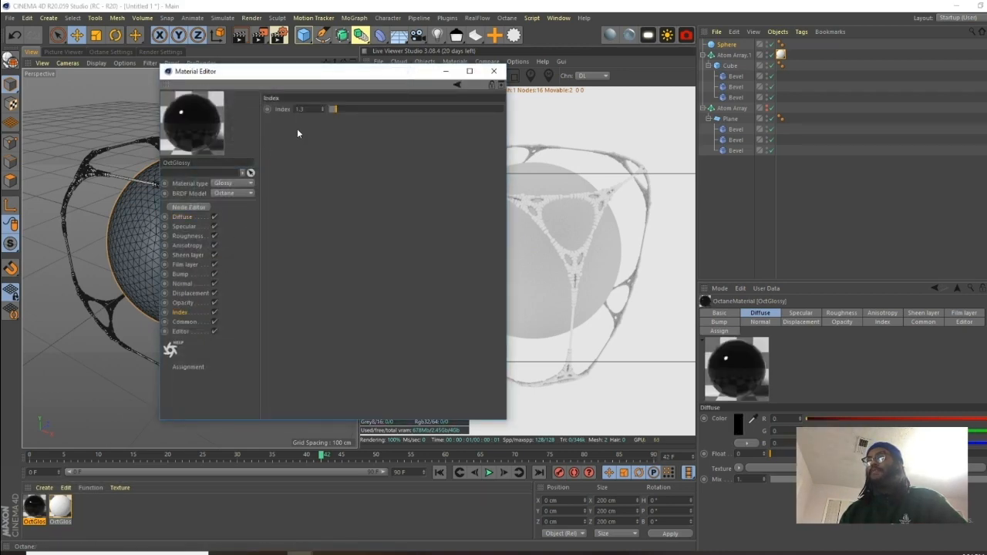
drag(303, 110, 260, 108)
text(2)
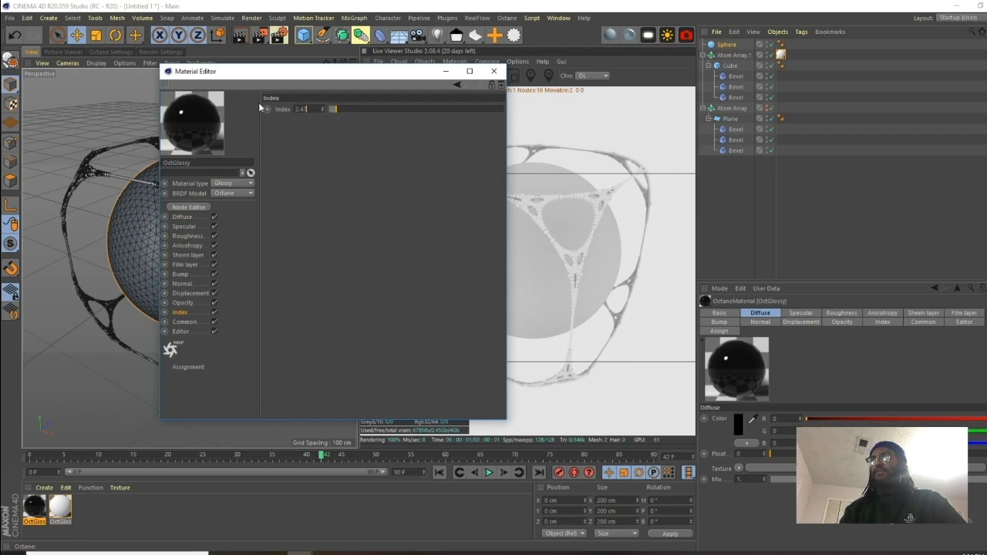
text(.4)
key(Return)
click(494, 71)
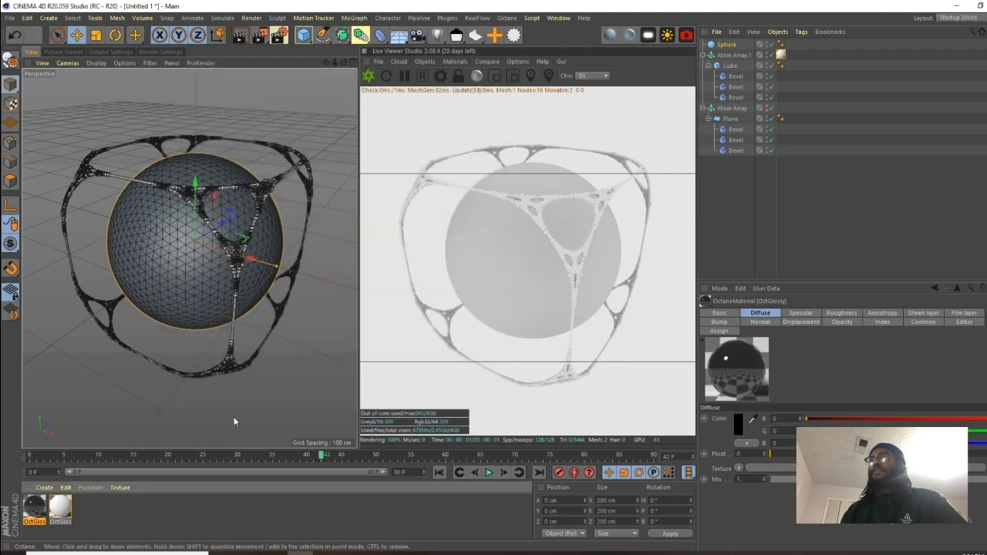
drag(34, 505, 183, 265)
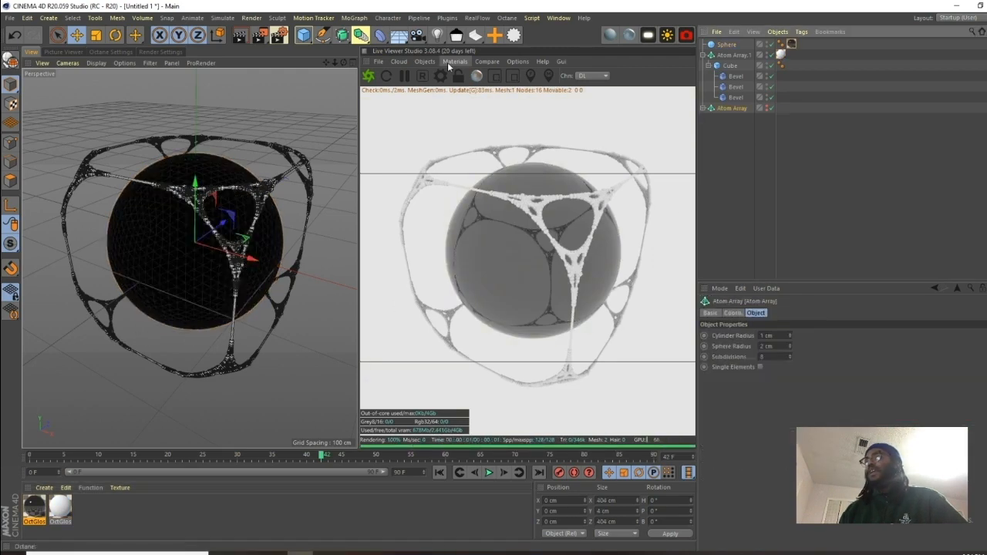
Add an Octane HDRI environment and replace its sky texture with a Gradient shader.
click(448, 62)
mouse_move(436, 63)
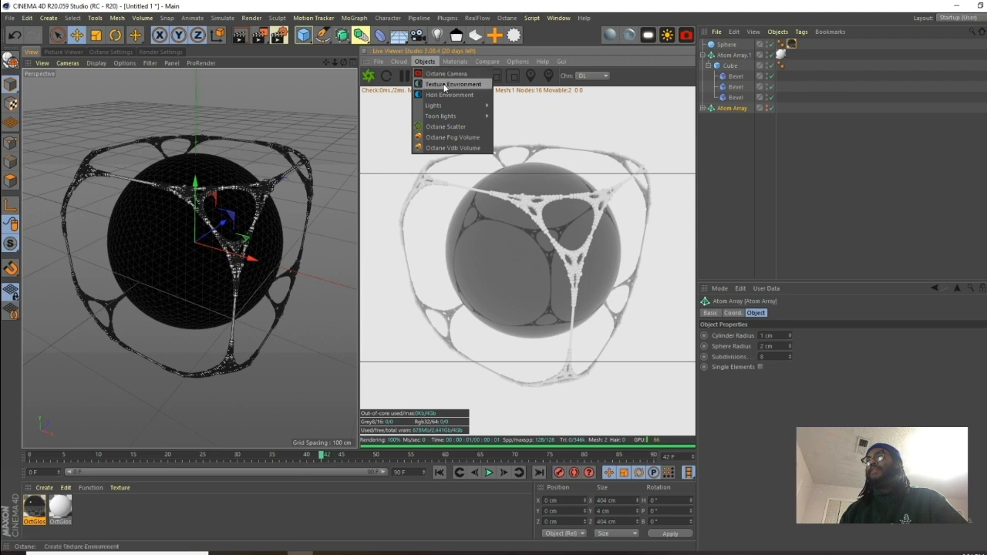
click(449, 95)
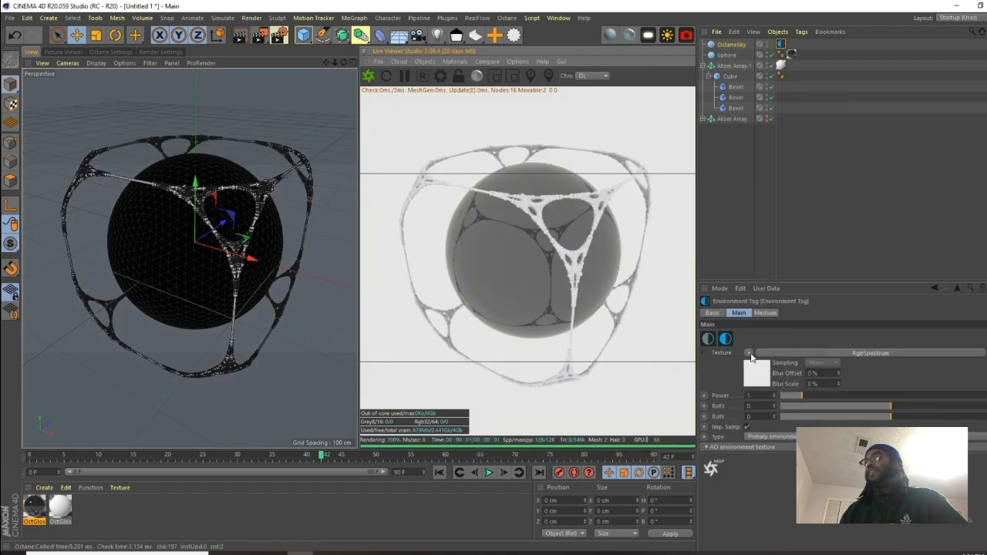
click(750, 355)
click(785, 186)
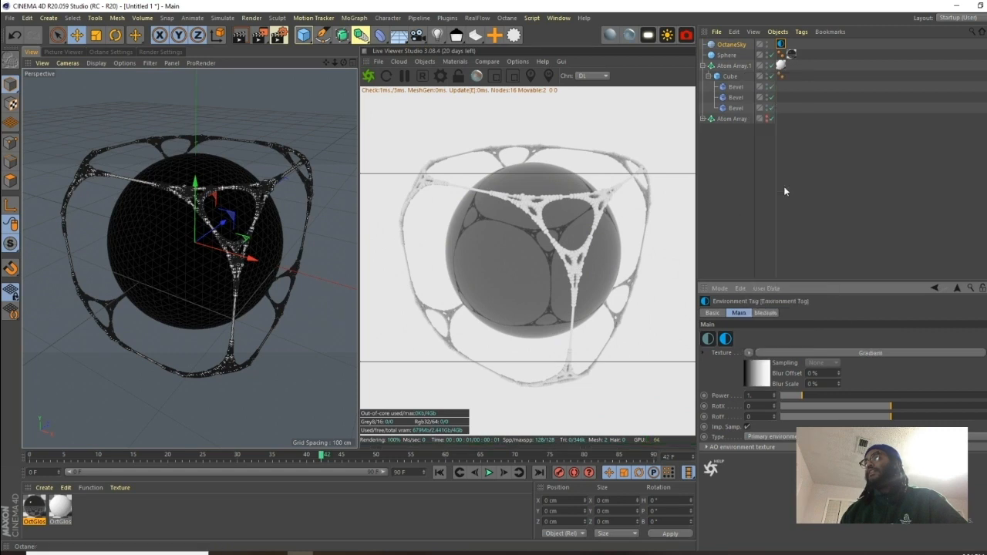
Color the sky gradient's start knot dark purple (H 258°, S 68%, V 42%) and its end knot light purple.
click(757, 372)
double_click(752, 422)
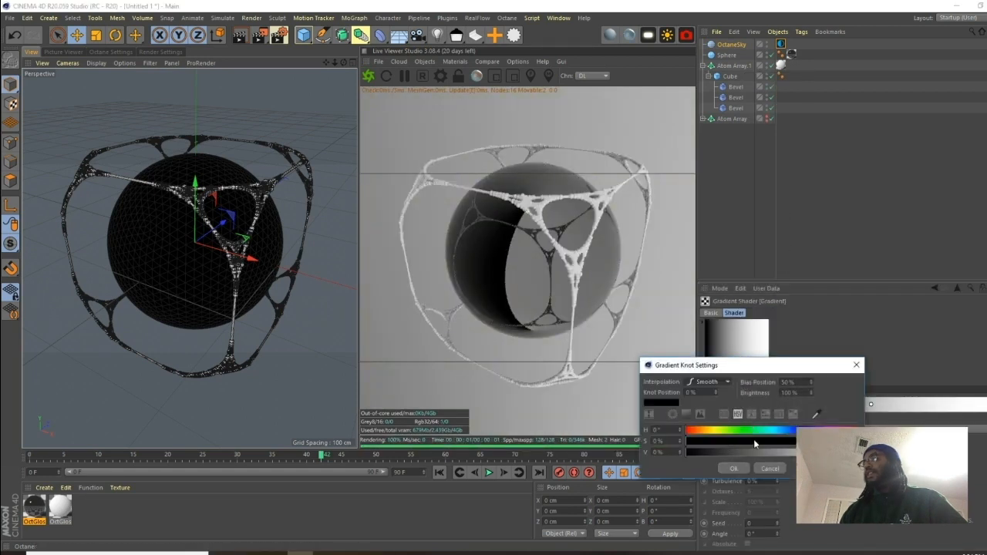
click(809, 431)
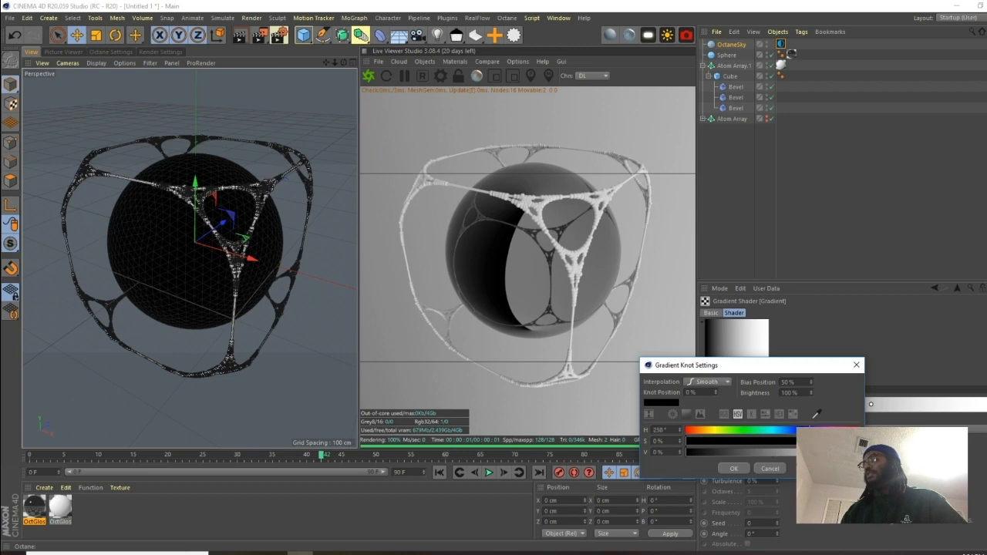
click(803, 441)
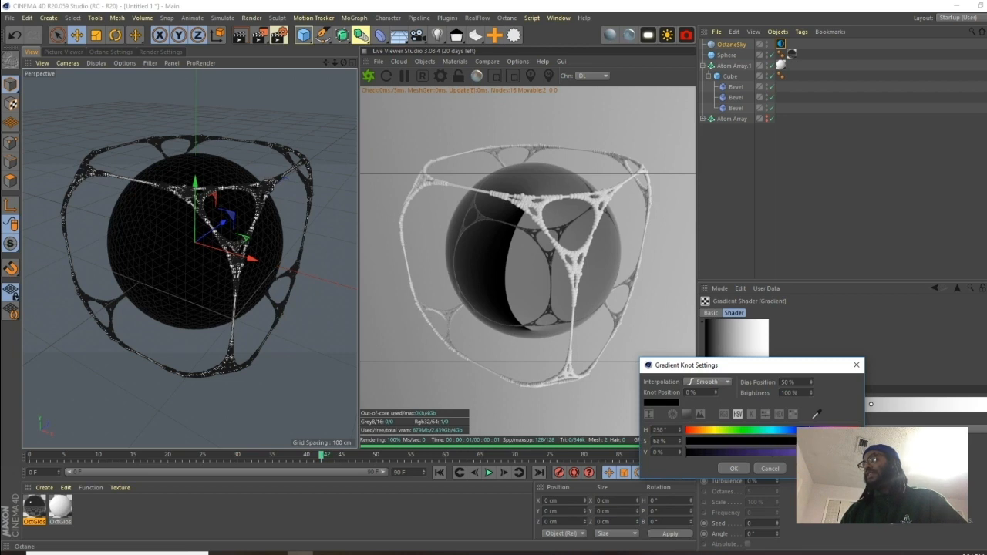
click(757, 453)
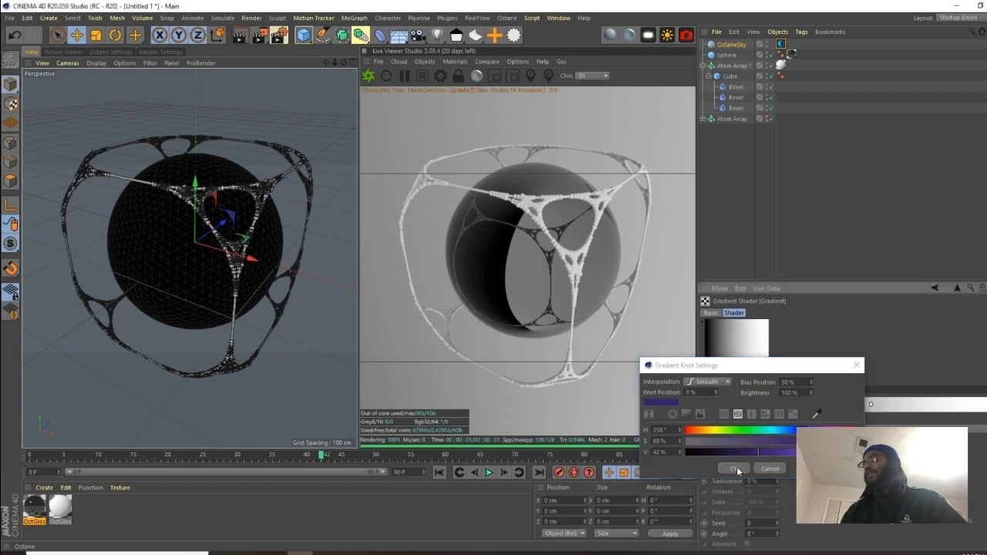
click(734, 468)
double_click(976, 418)
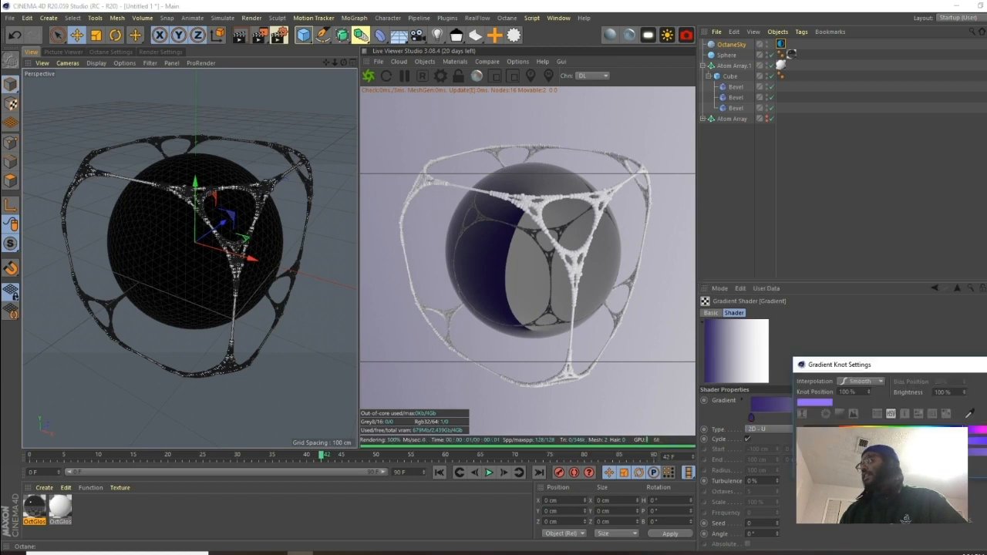
key(Return)
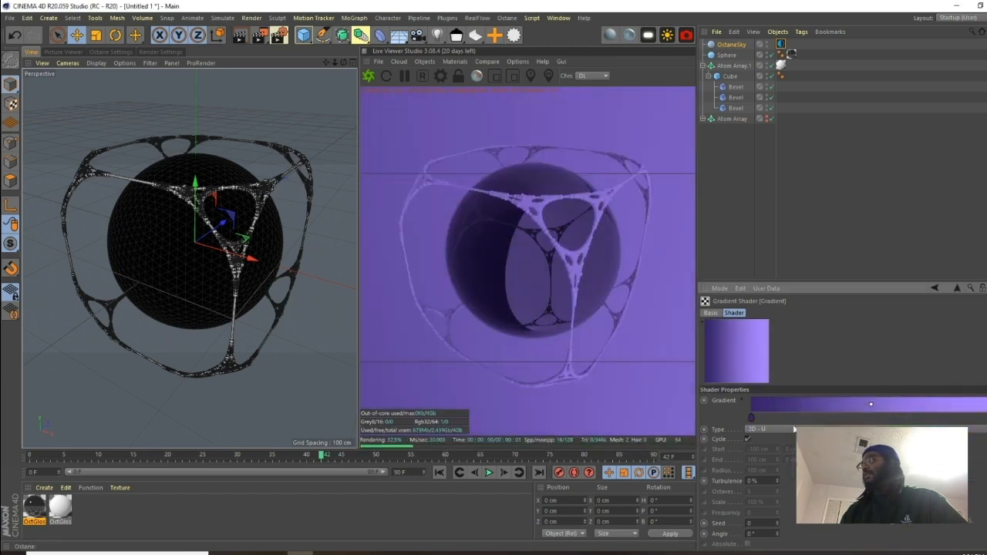
Set the sky gradient's type to 2D - Diagonal and move both color knots inward.
click(772, 430)
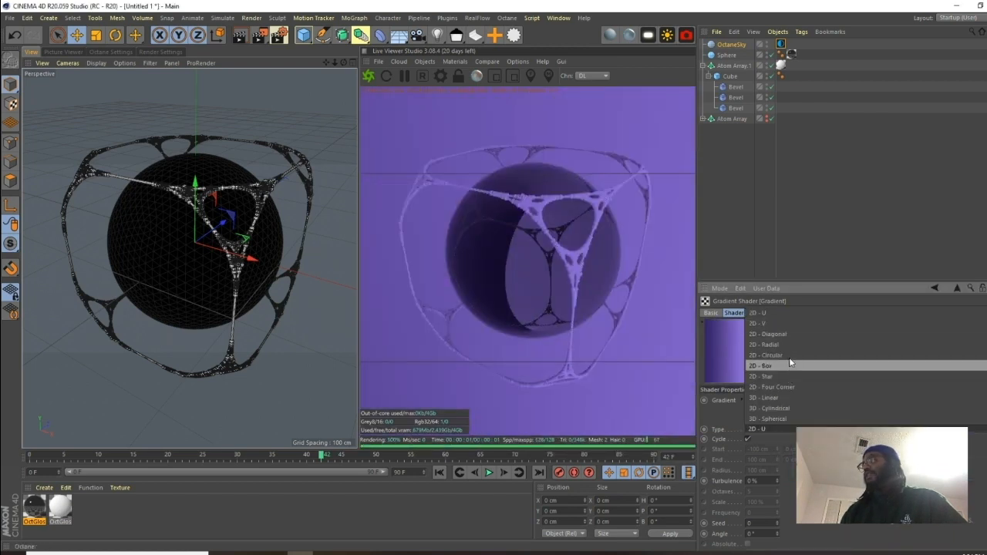
click(792, 337)
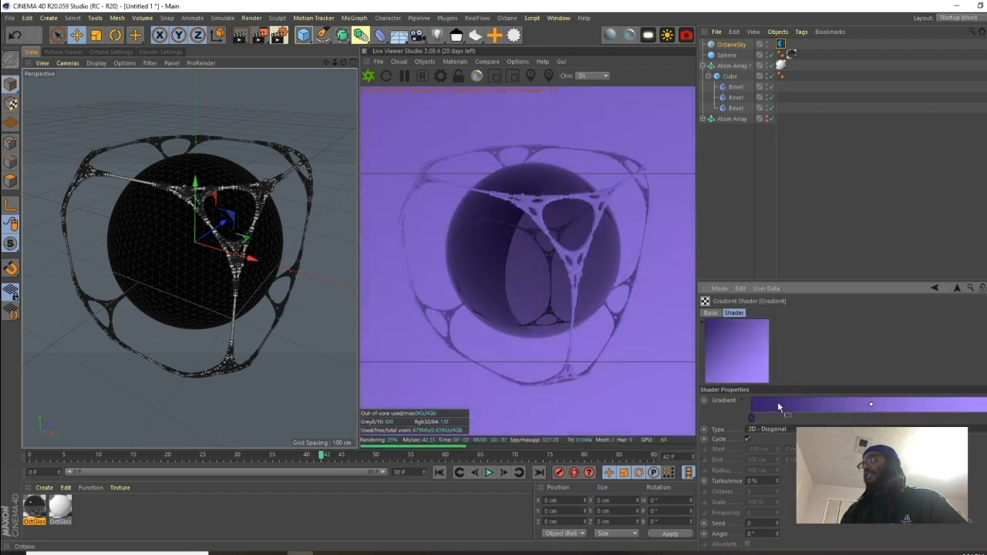
drag(752, 420, 806, 418)
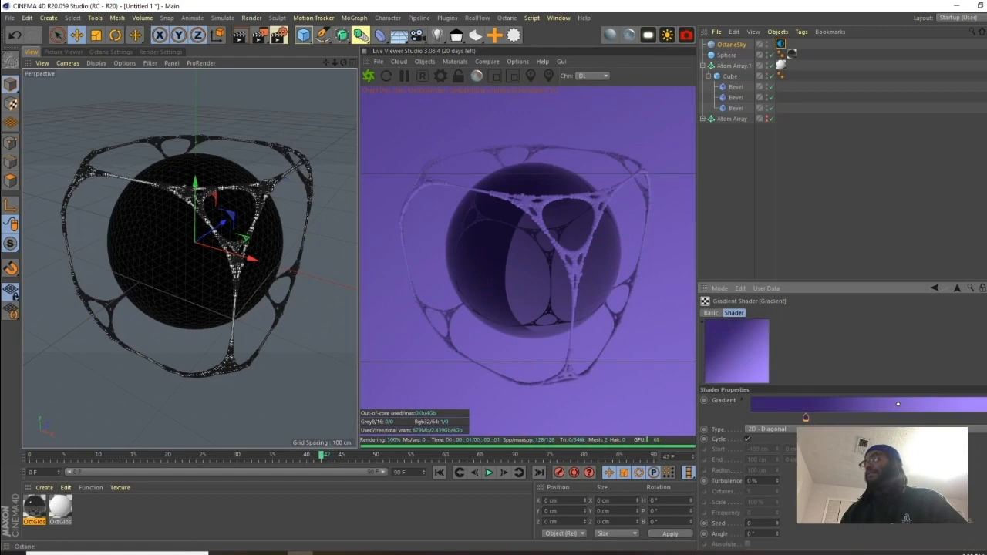
click(968, 418)
drag(968, 418, 961, 418)
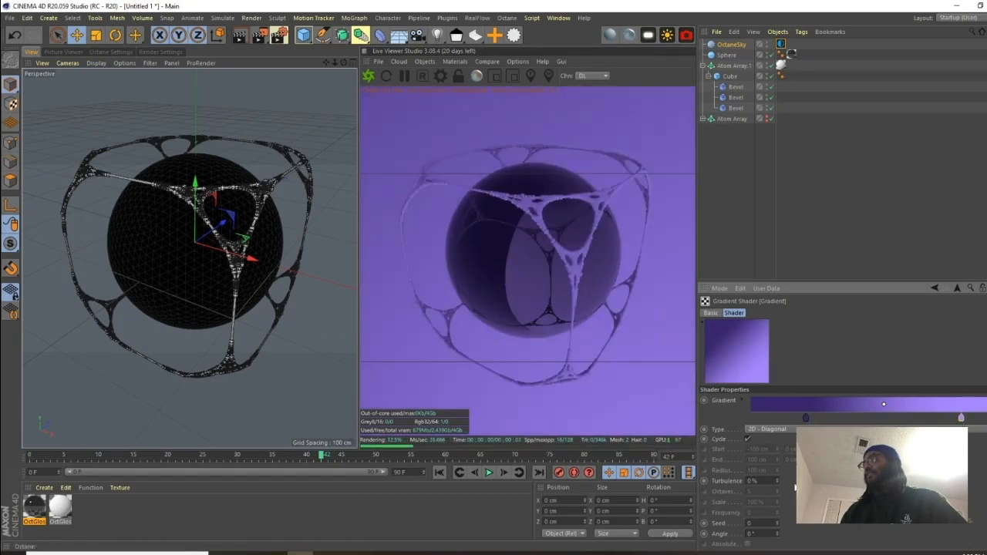
Set the sky gradient's turbulence to 21%.
mouse_move(778, 478)
mouse_down()
mouse_move(779, 487)
mouse_move(778, 466)
mouse_move(785, 474)
mouse_up()
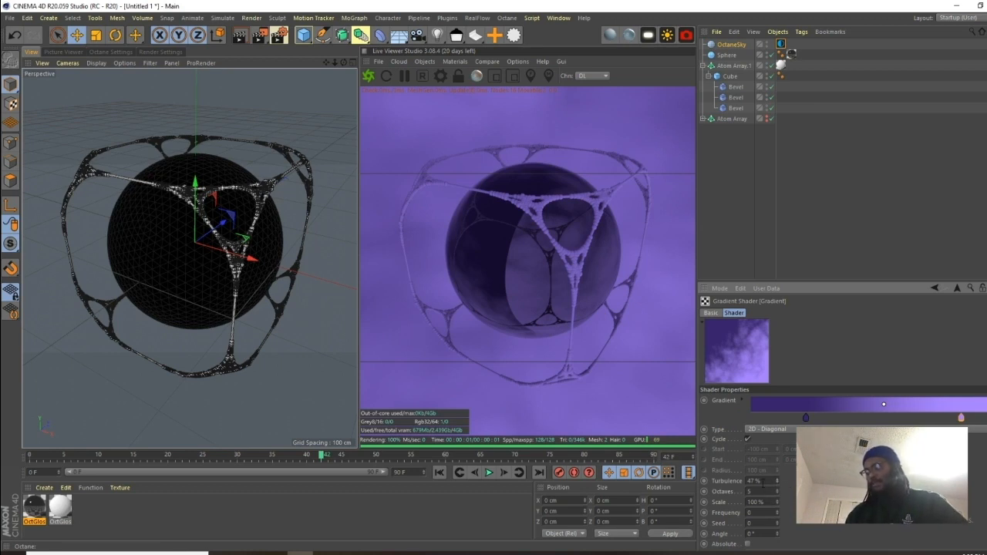
text(21)
key(Return)
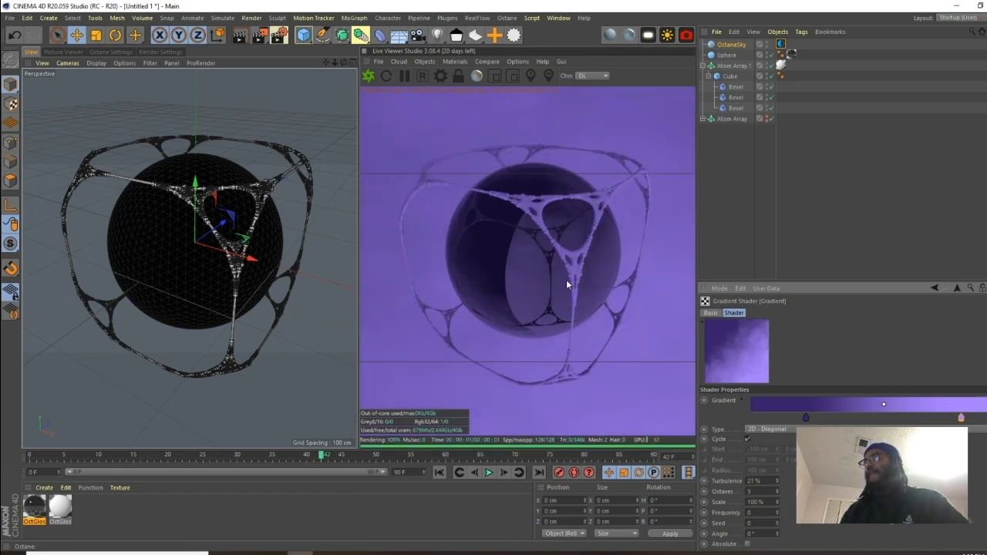
Add an Octane area light, set its outer radius to 20 cm, and move it in front of the sphere to about Z -580 cm.
click(648, 35)
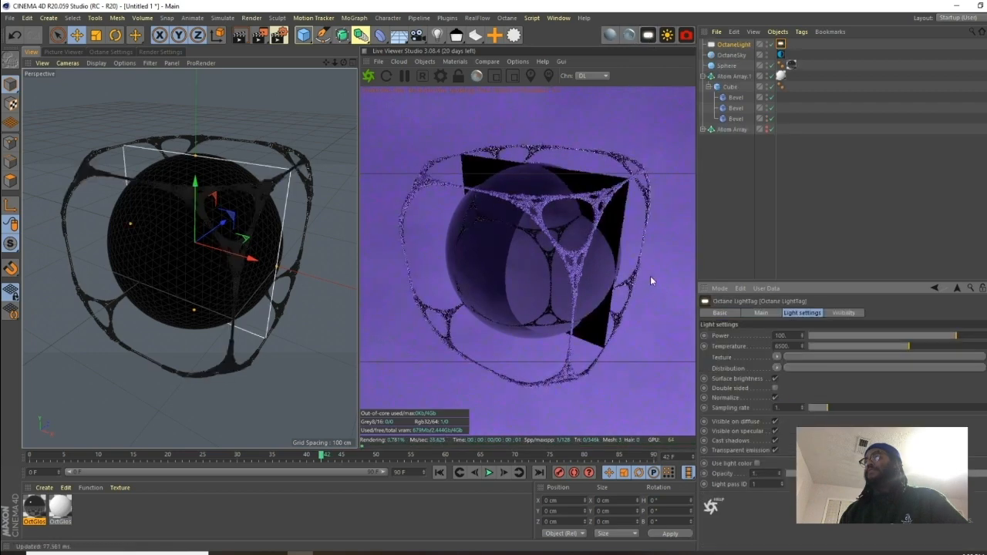
drag(222, 224, 125, 290)
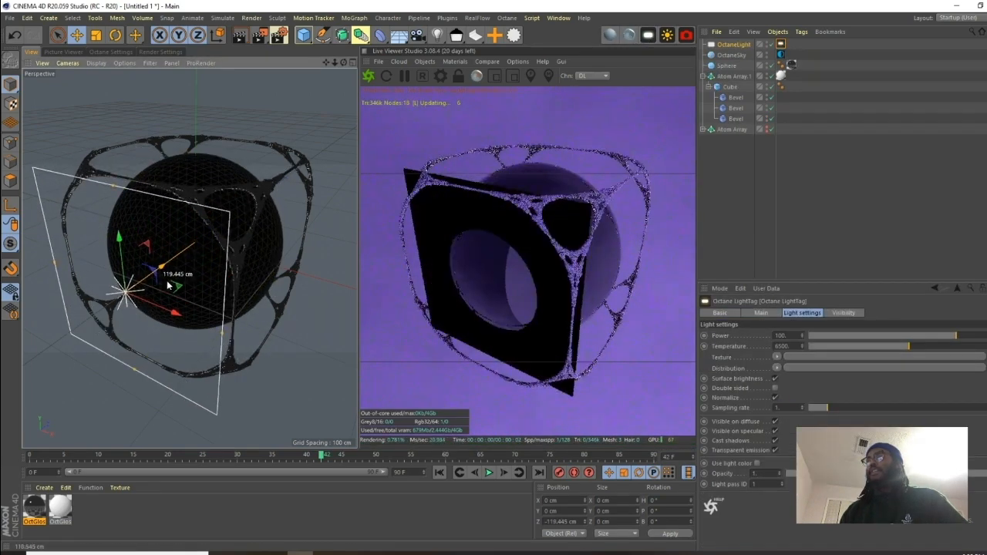
click(739, 45)
click(865, 314)
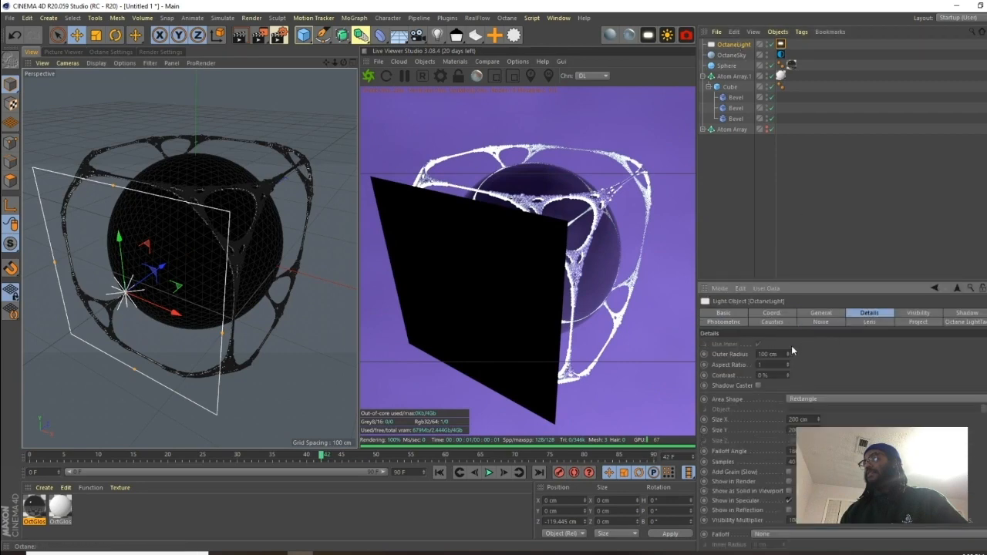
mouse_move(789, 353)
mouse_down()
mouse_move(748, 359)
mouse_move(784, 356)
mouse_up()
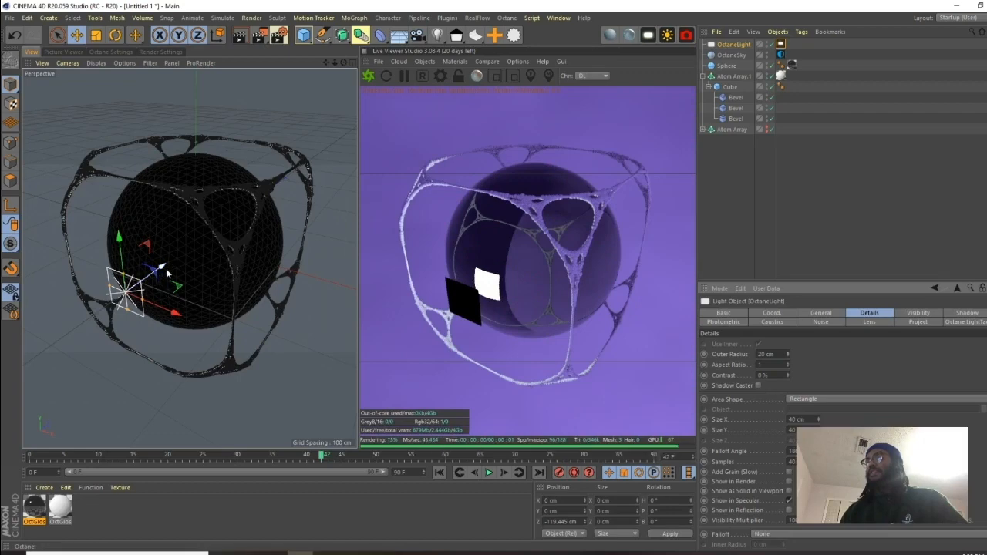
drag(165, 274, 35, 367)
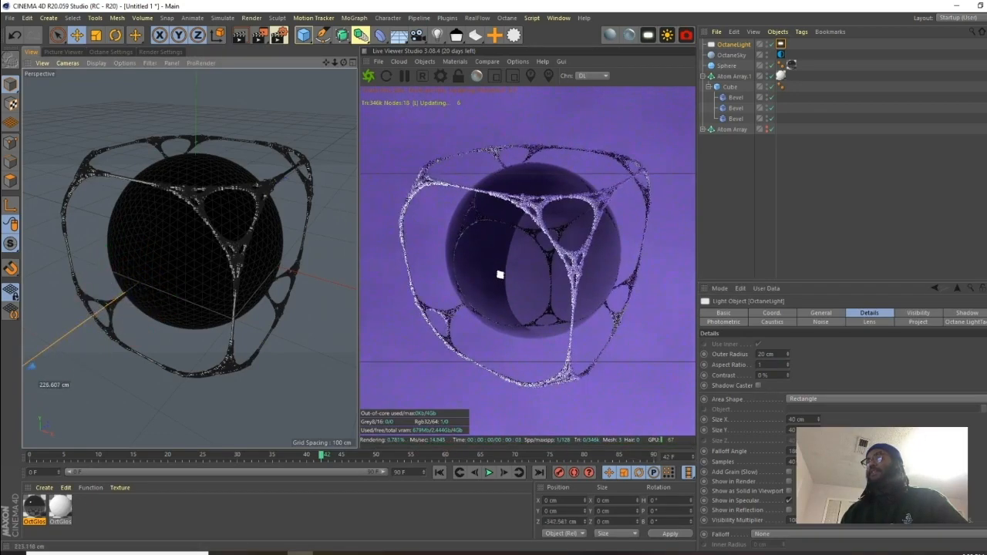
In the light's tag, disable Visible on specular, set opacity to 0, and load a Color shader as the texture.
click(781, 45)
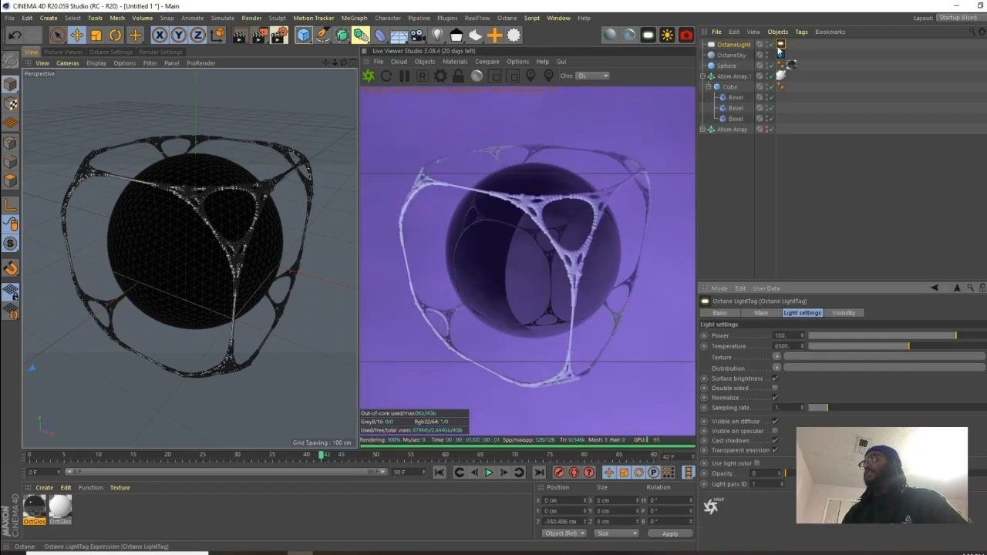
click(776, 358)
click(791, 171)
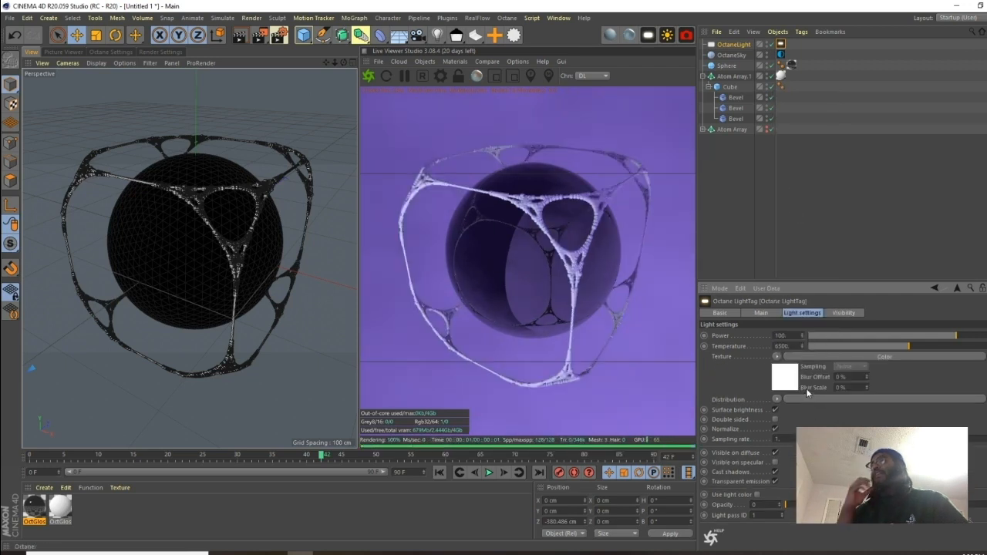
Try a red tint with 92% saturation in the light's Color shader and undo it.
click(797, 378)
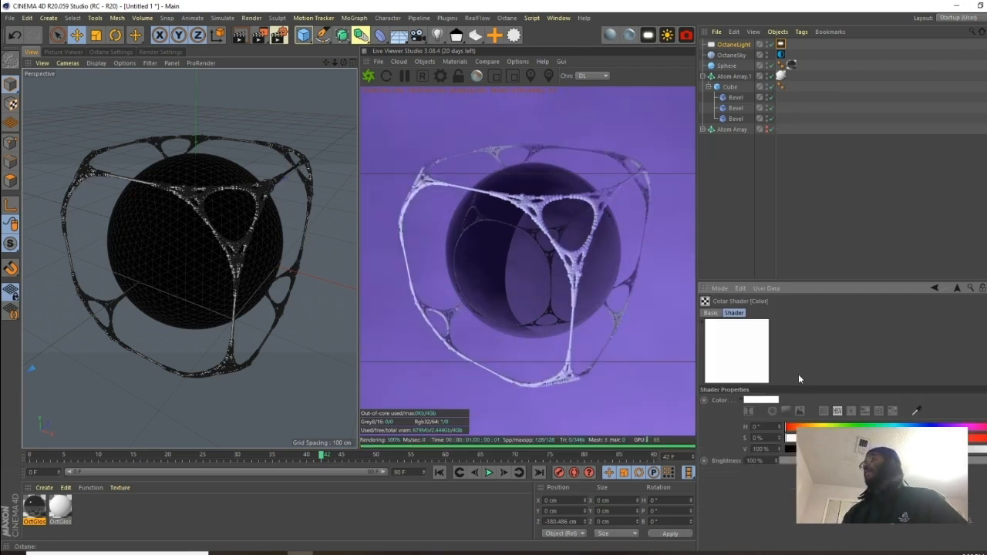
click(964, 438)
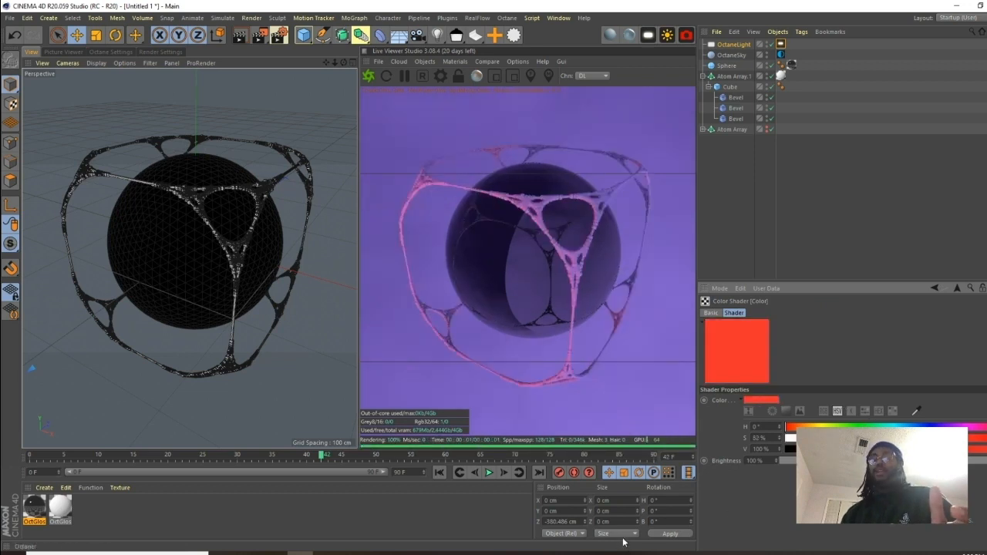
key(ctrl+z)
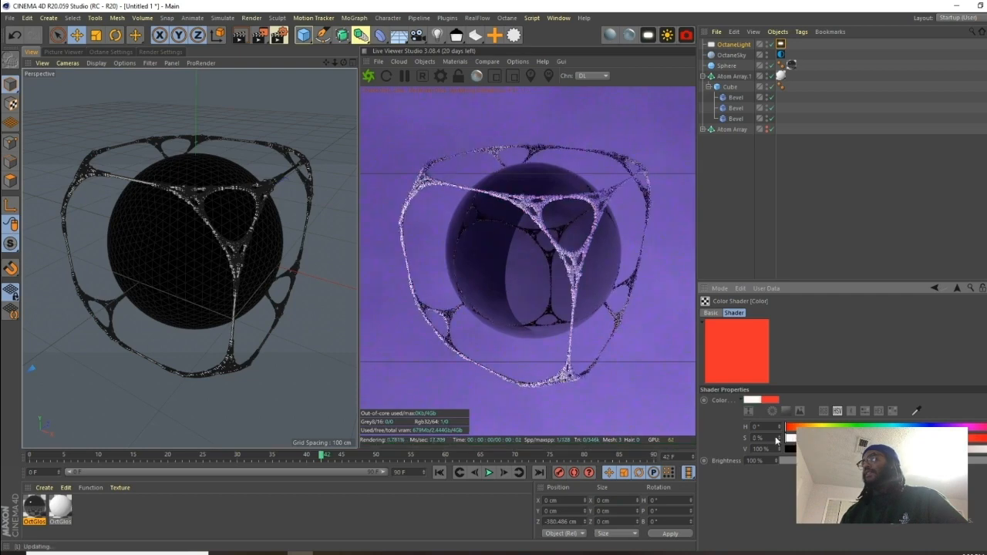
Add a Vibrate tag to the Atom Array.1 object.
click(960, 290)
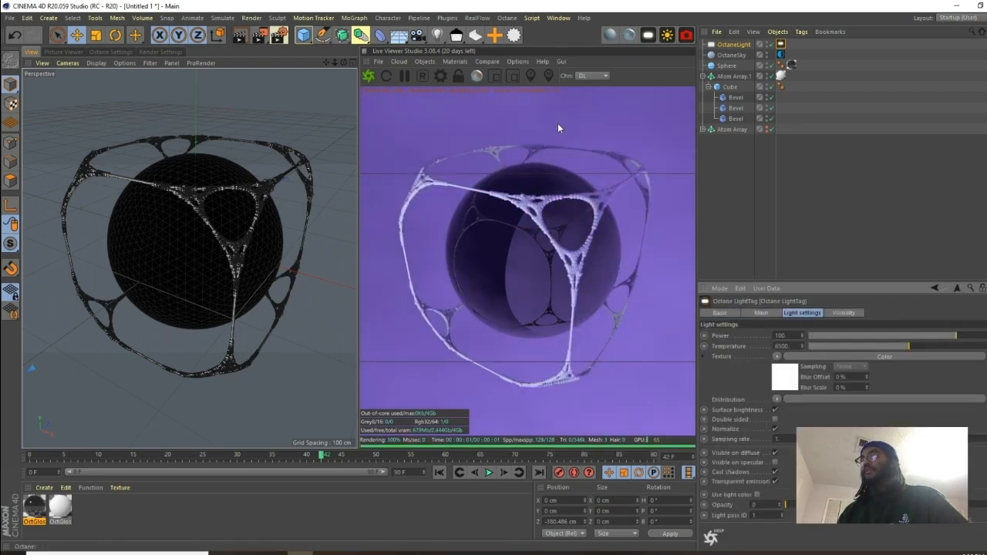
click(704, 77)
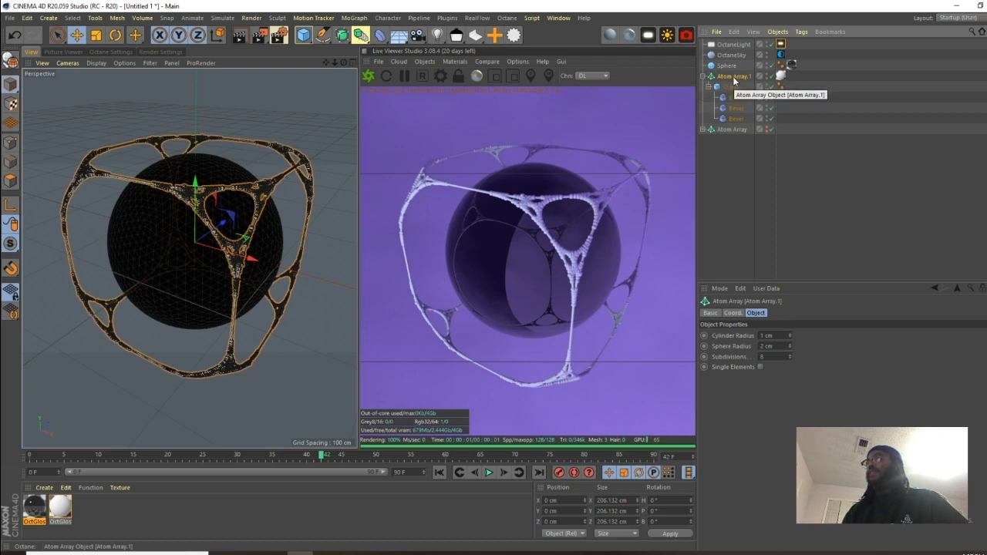
right_click(734, 79)
mouse_move(744, 82)
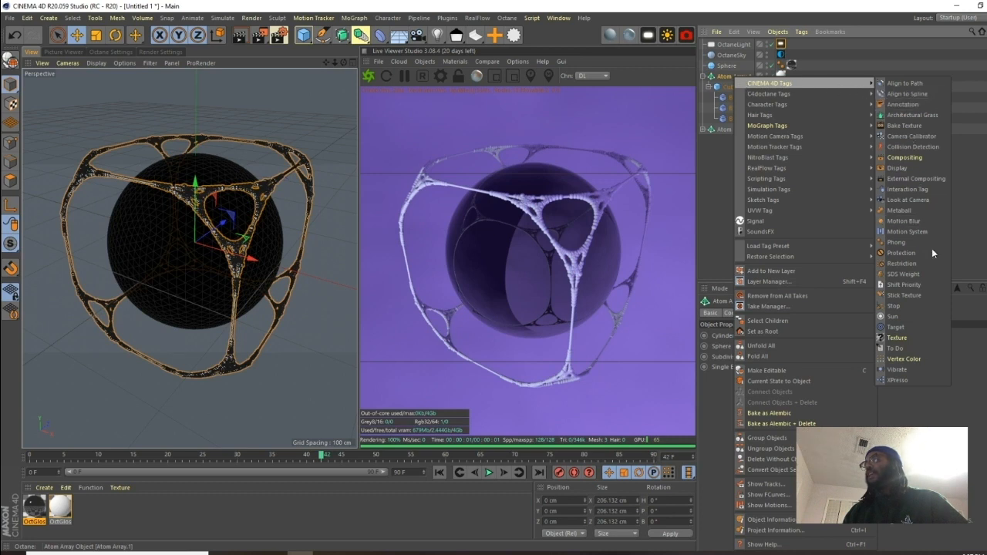
click(897, 370)
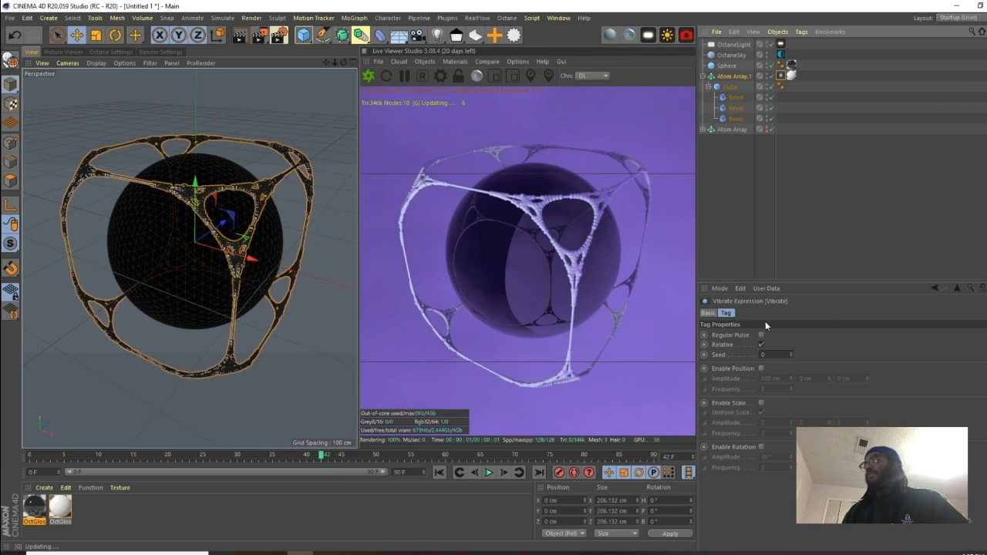
Try position vibration with an amplitude of 11 cm on all three axes and turn it off again.
click(762, 368)
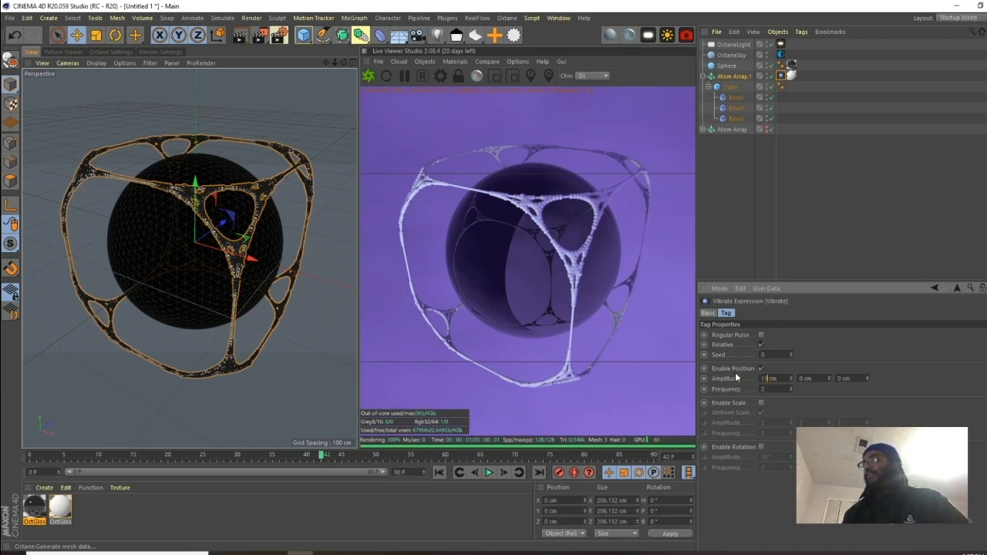
key(Tab)
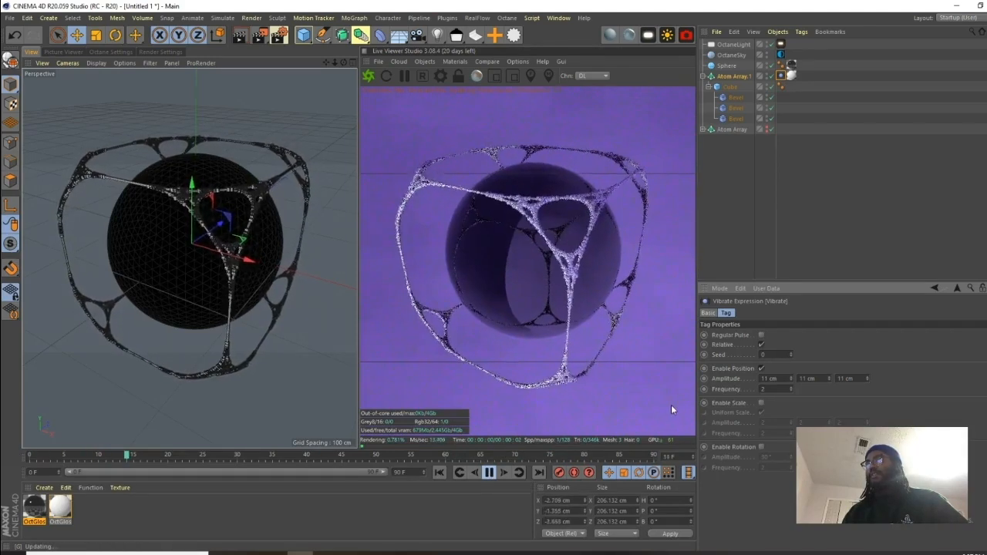
click(762, 369)
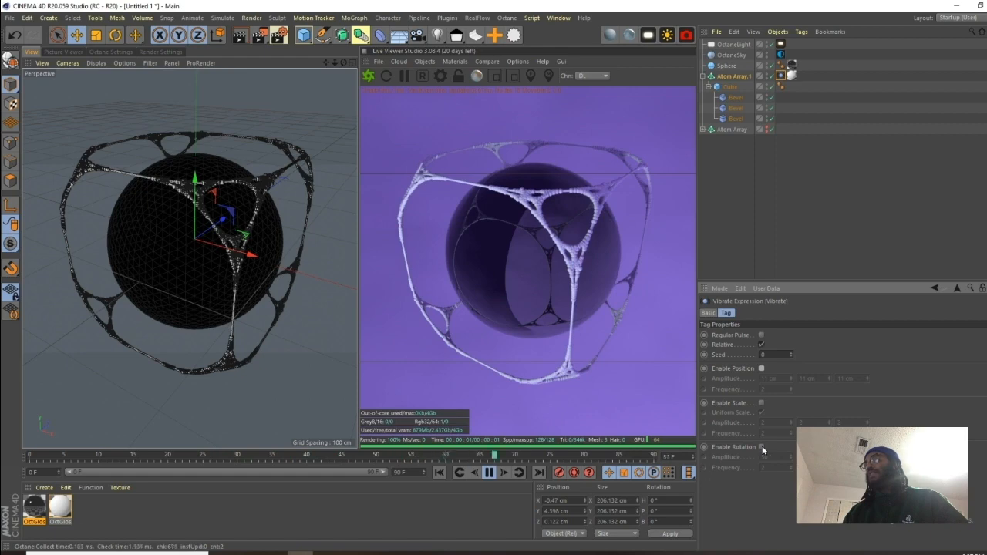
Enable rotation in the Vibrate tag with an amplitude of 7° and a frequency of 1.
click(762, 447)
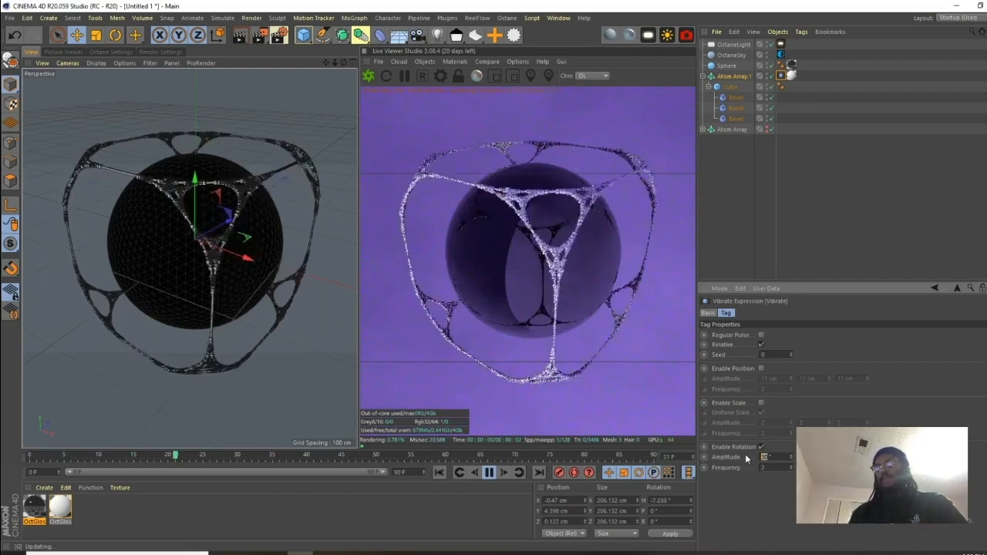
text(7)
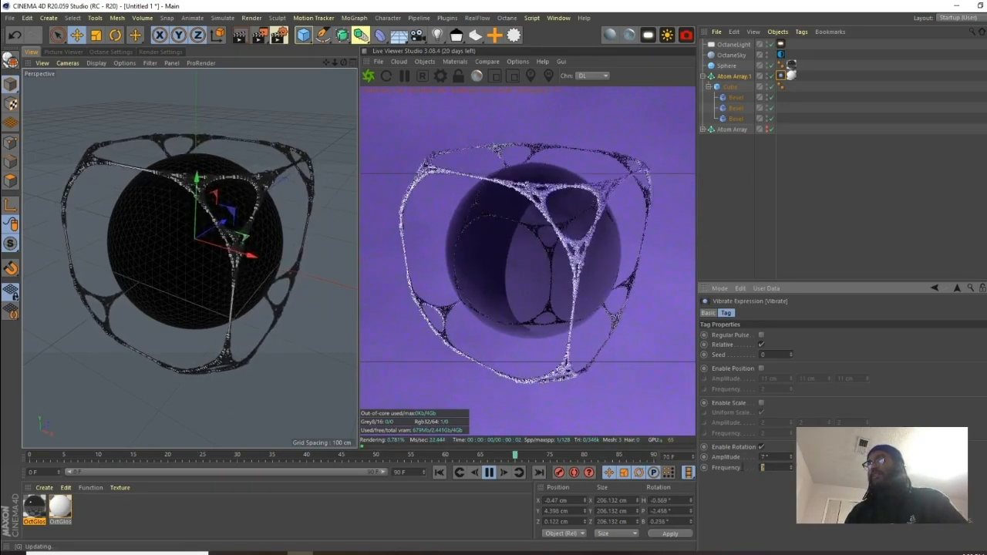
text(1)
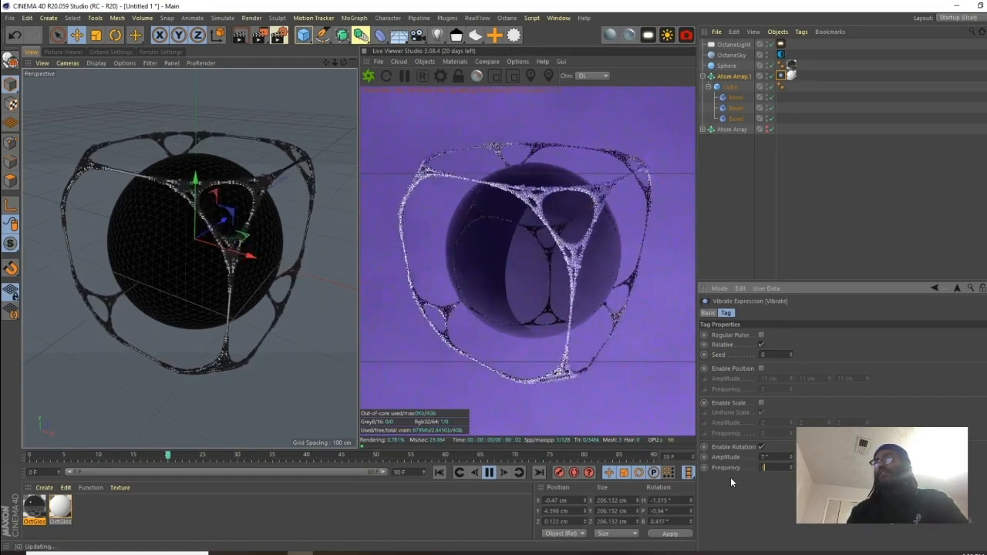
key(Return)
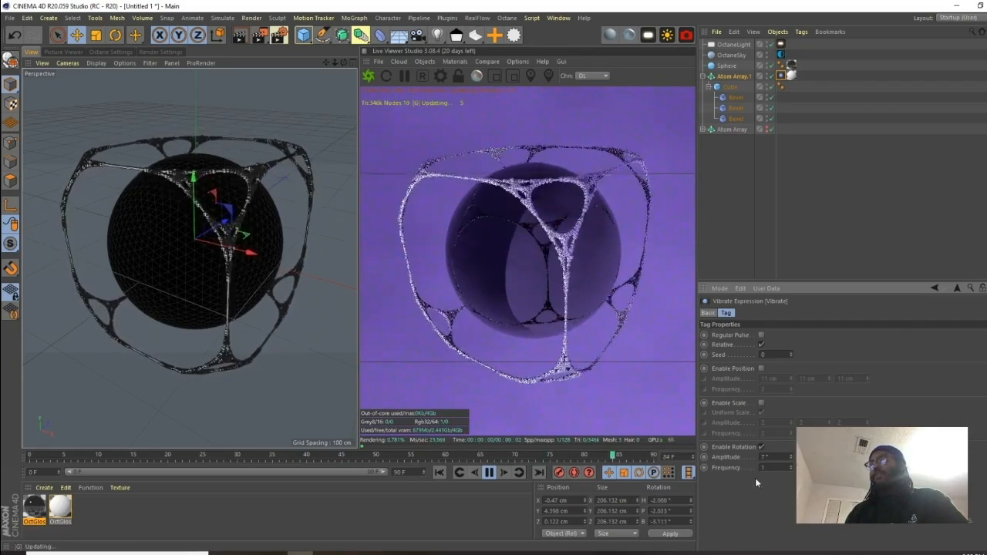
Set the rotation vibration's frequency to 0.5 and its amplitude to 21°.
click(763, 468)
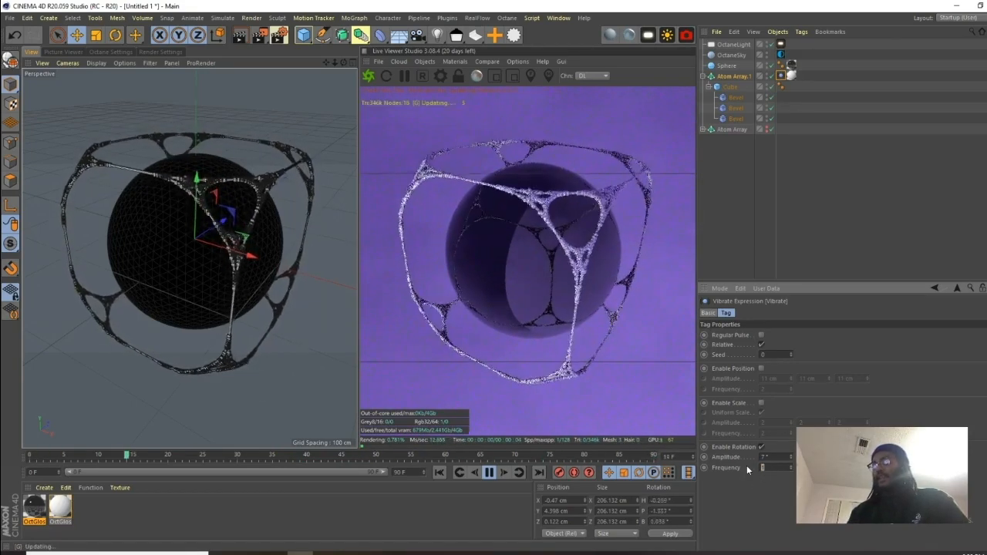
text(0.5)
key(Return)
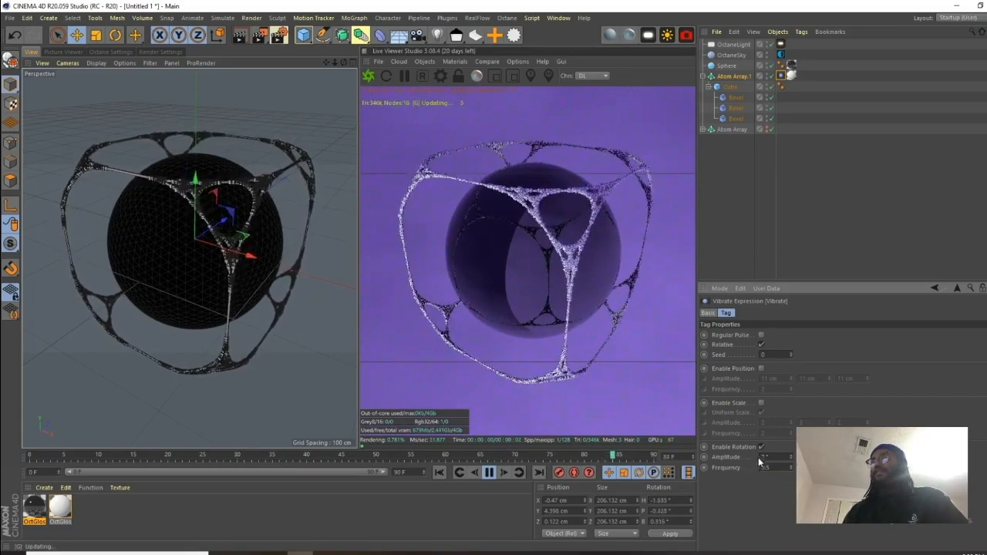
double_click(765, 457)
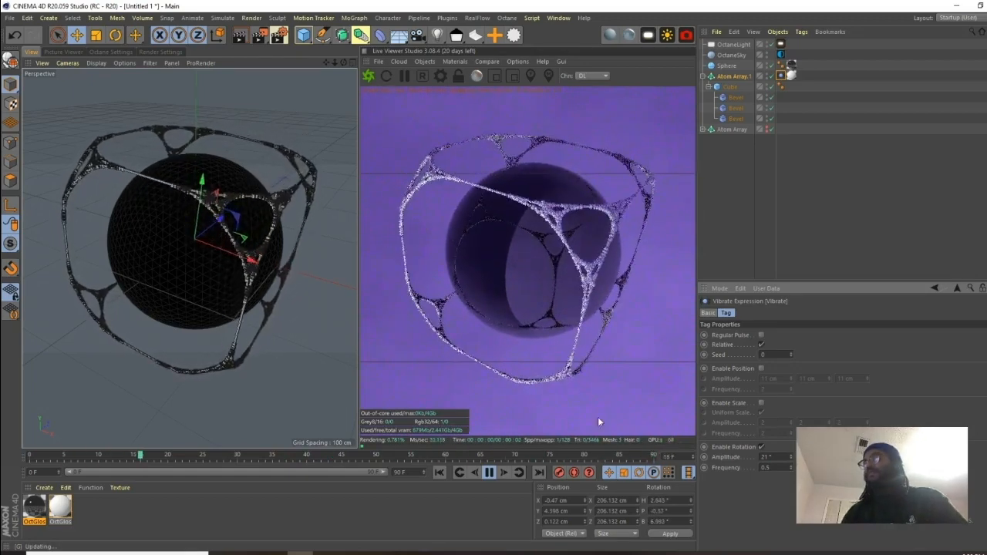
Stop playback at the first frame and extend the timeline and its preview range to 150 frames.
click(490, 474)
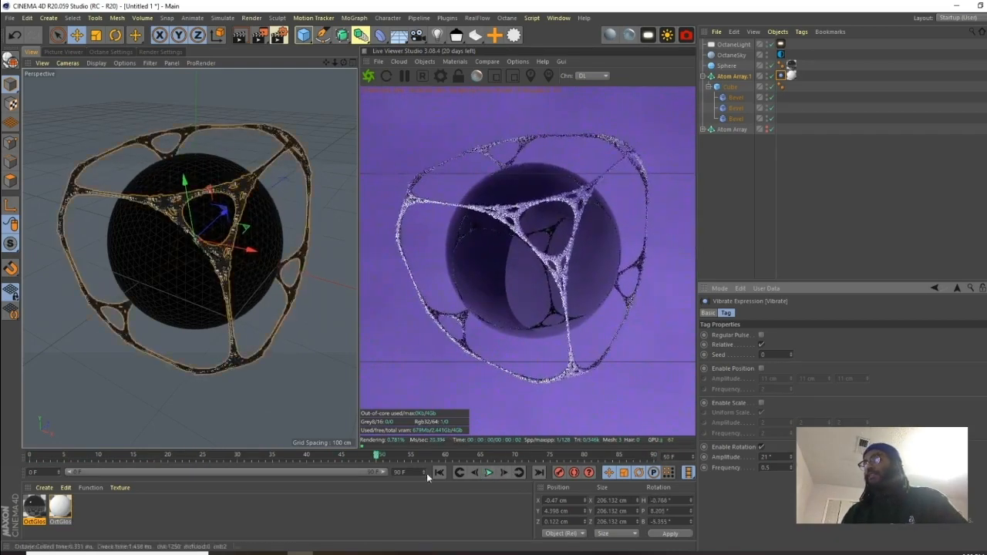
click(439, 473)
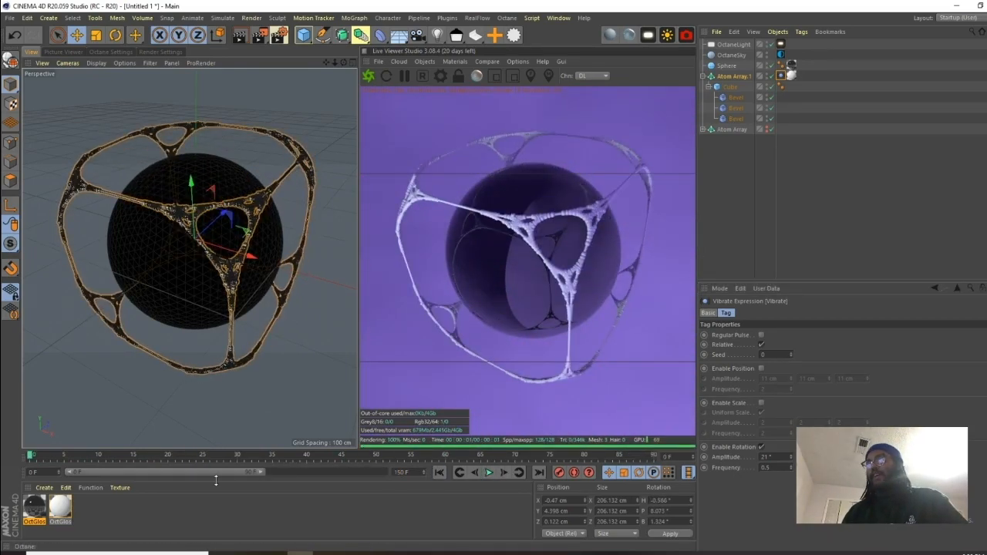
drag(261, 473, 392, 481)
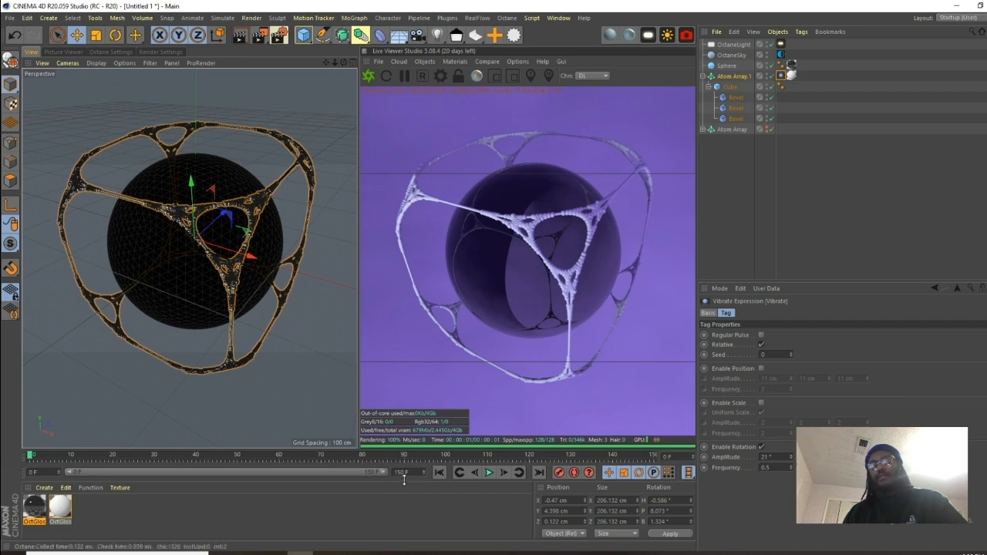
Set the project's default key interpolation to Linear.
key(ctrl+d)
click(970, 313)
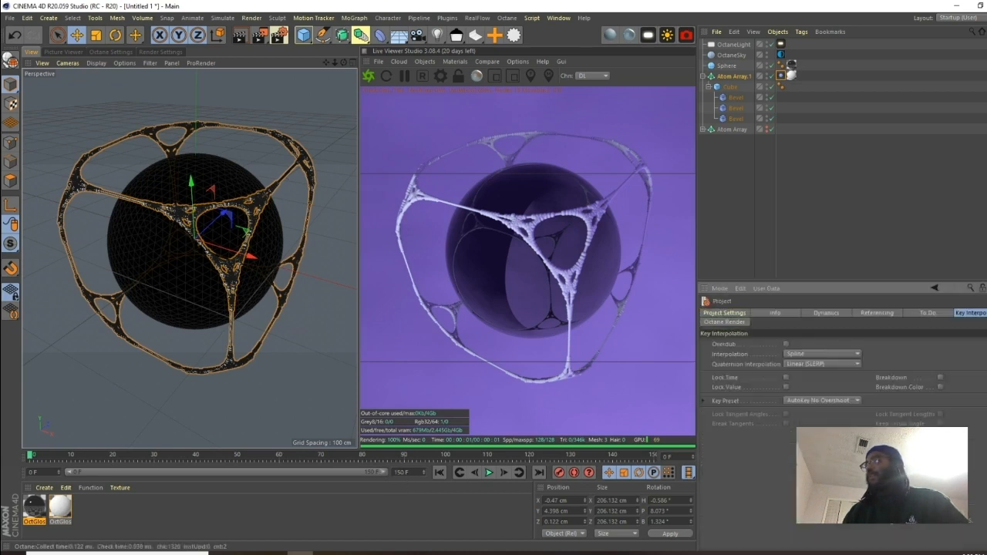
click(808, 352)
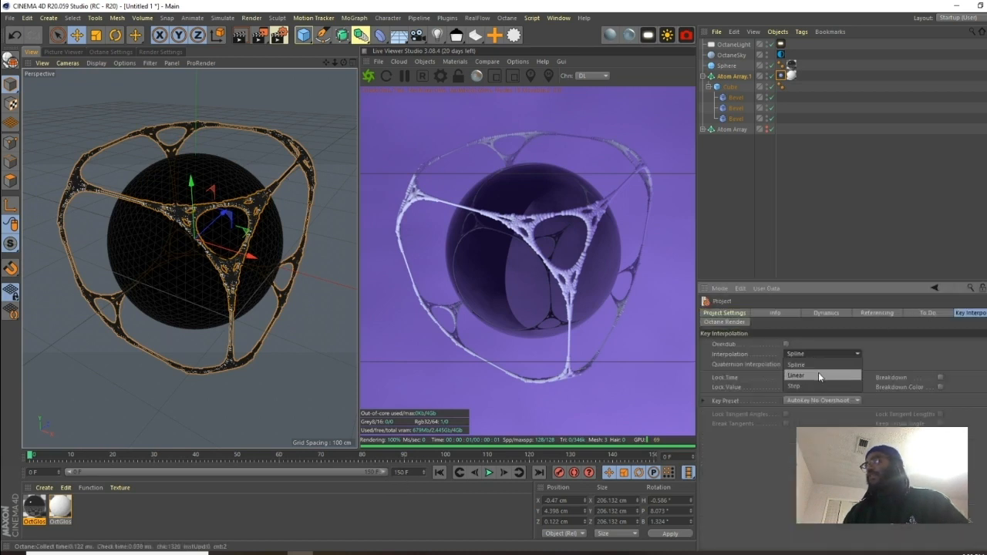
click(818, 372)
Set the Vibrate tag's rotation amplitude to 0° and keyframe it at frame 0.
click(780, 75)
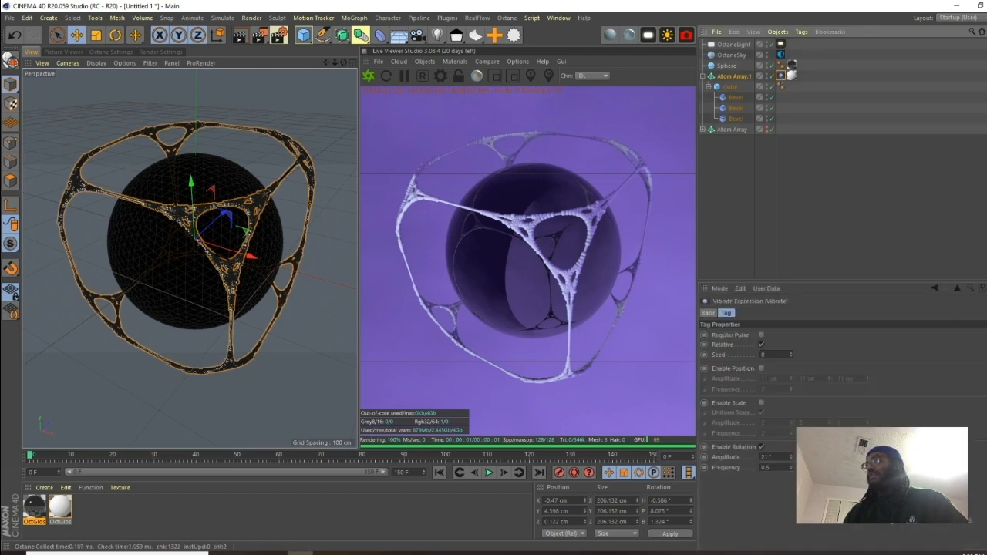
double_click(768, 456)
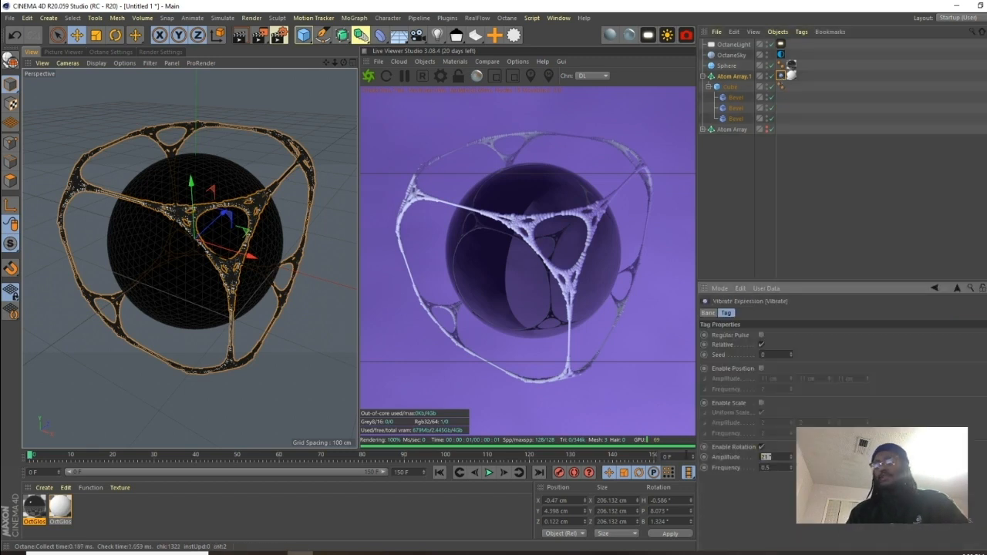
text(0)
key(Return)
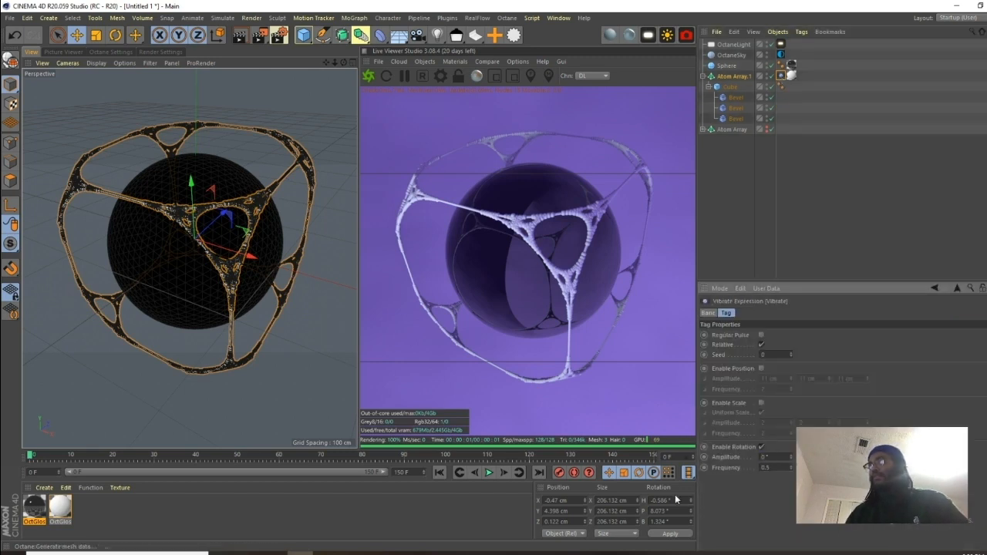
click(704, 456)
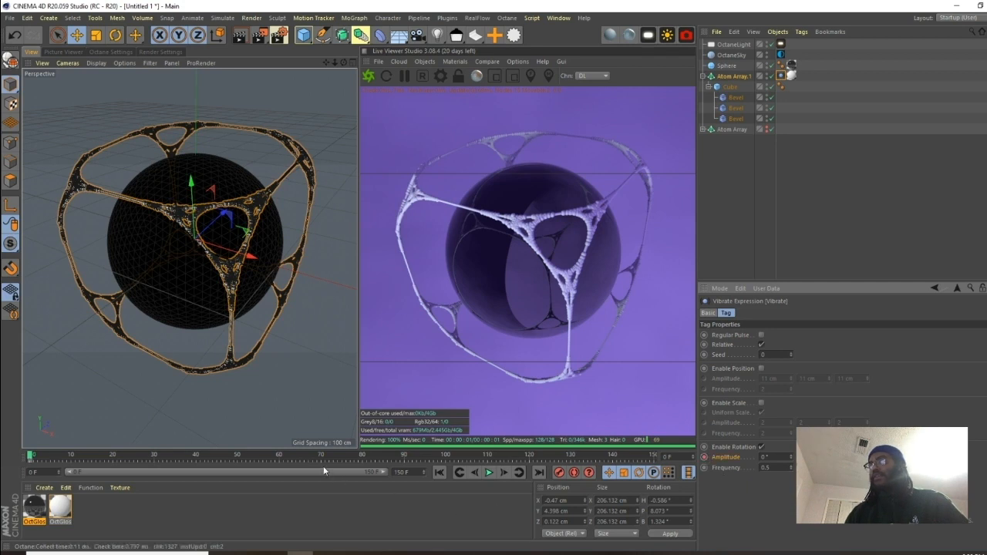
At frame 75, set the rotation amplitude to 34° and keyframe it.
click(344, 457)
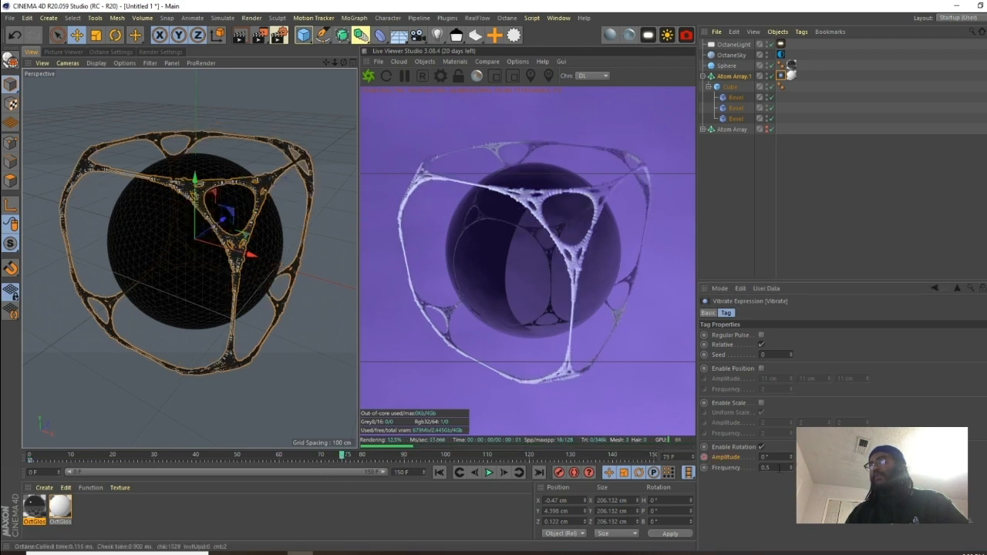
double_click(766, 456)
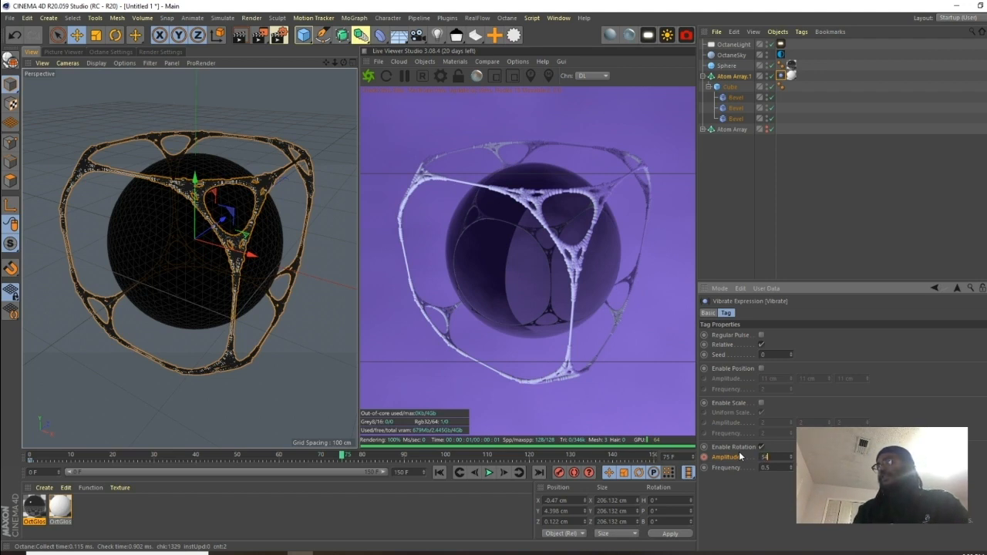
text(34)
key(Return)
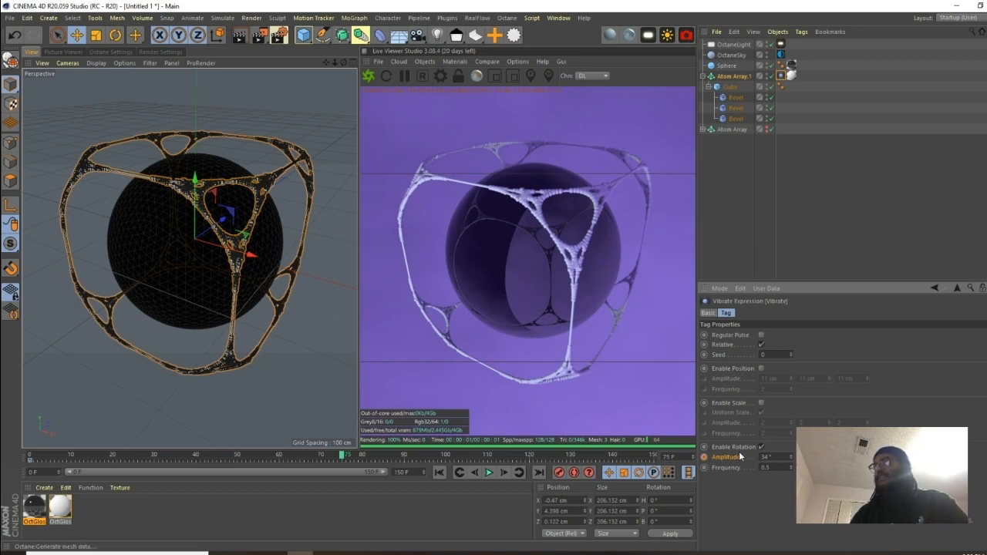
click(704, 456)
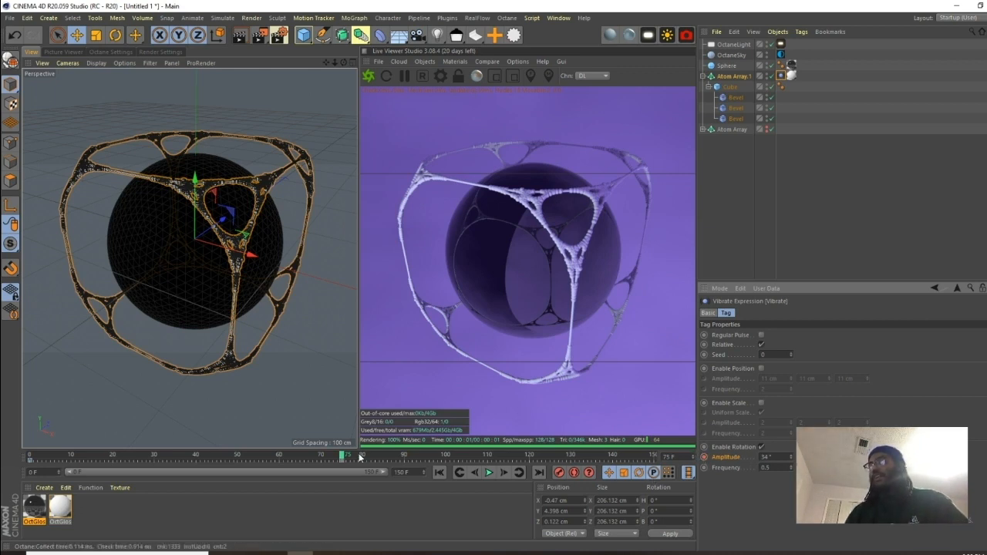
Keyframe the rotation amplitude at 0° on frame 150 and play back the animation.
drag(341, 457, 679, 489)
drag(775, 459, 719, 458)
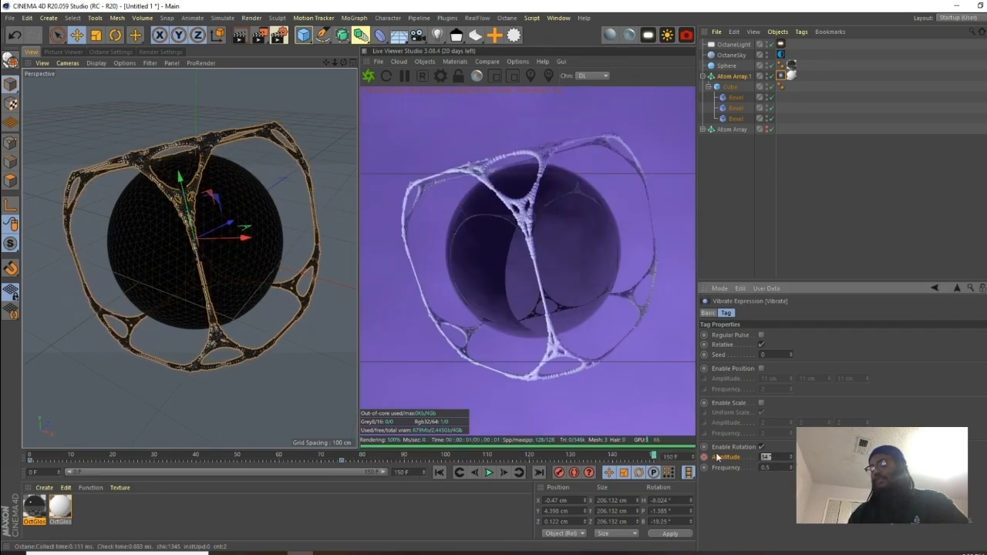
text(0)
key(Return)
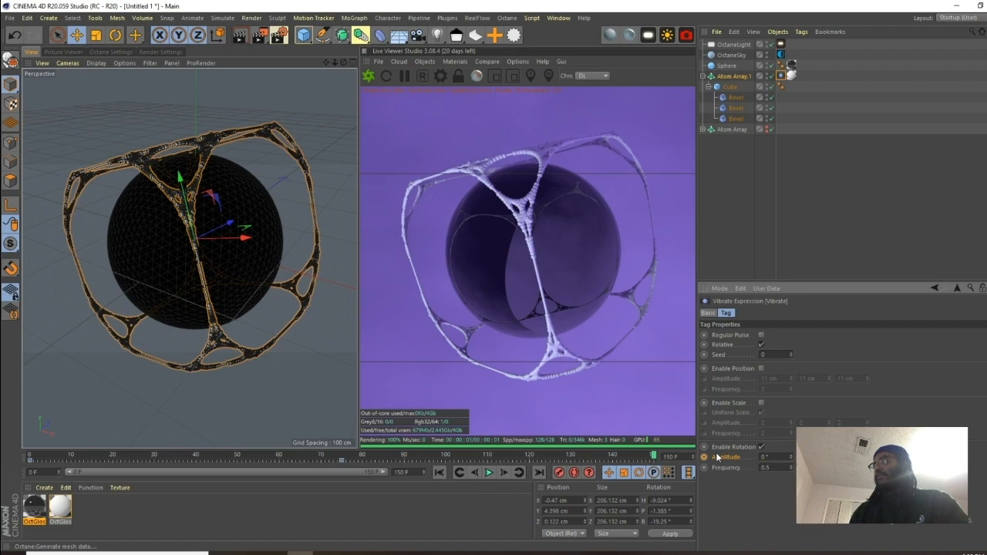
click(488, 473)
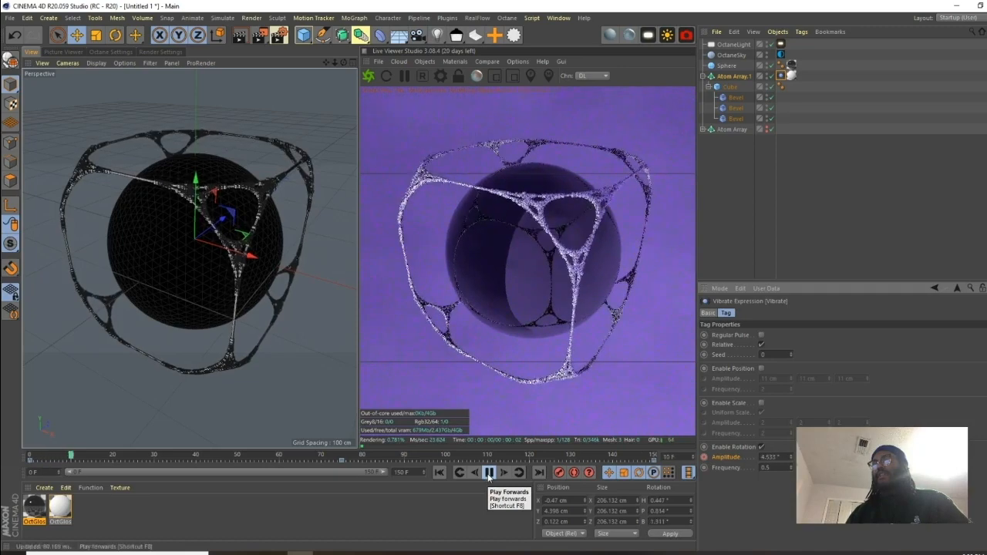
click(489, 473)
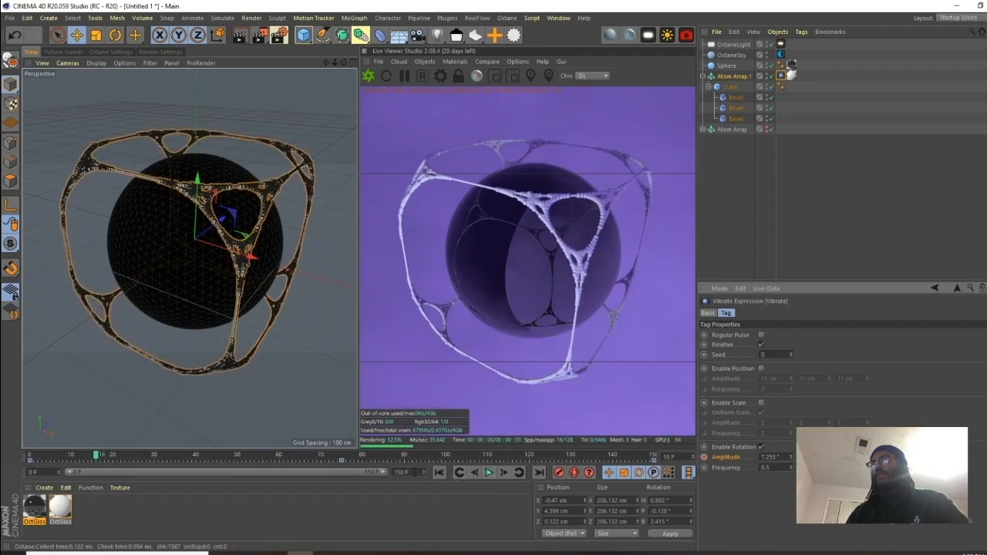
Reduce the subdivision of the cube's third Bevel deformer to 0.
click(736, 119)
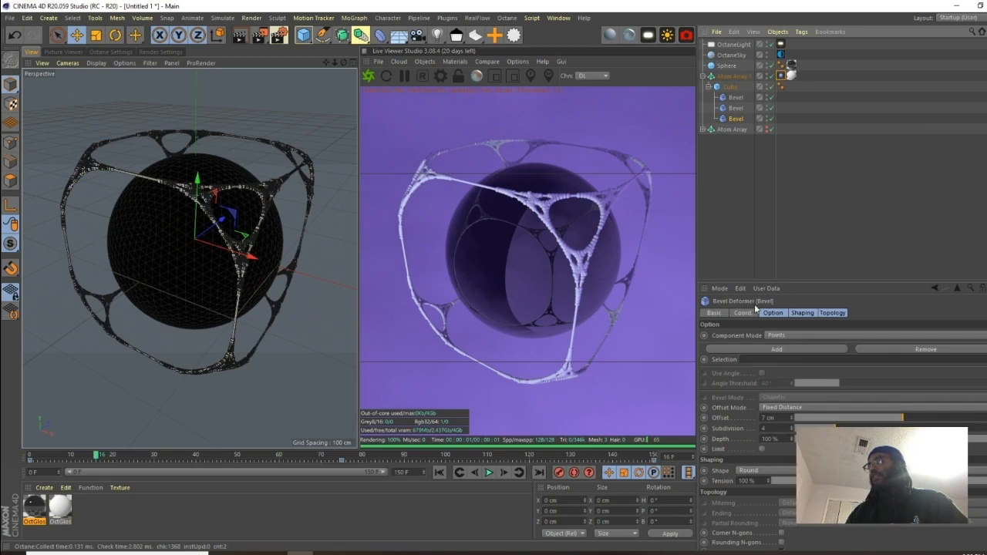
click(792, 430)
click(792, 431)
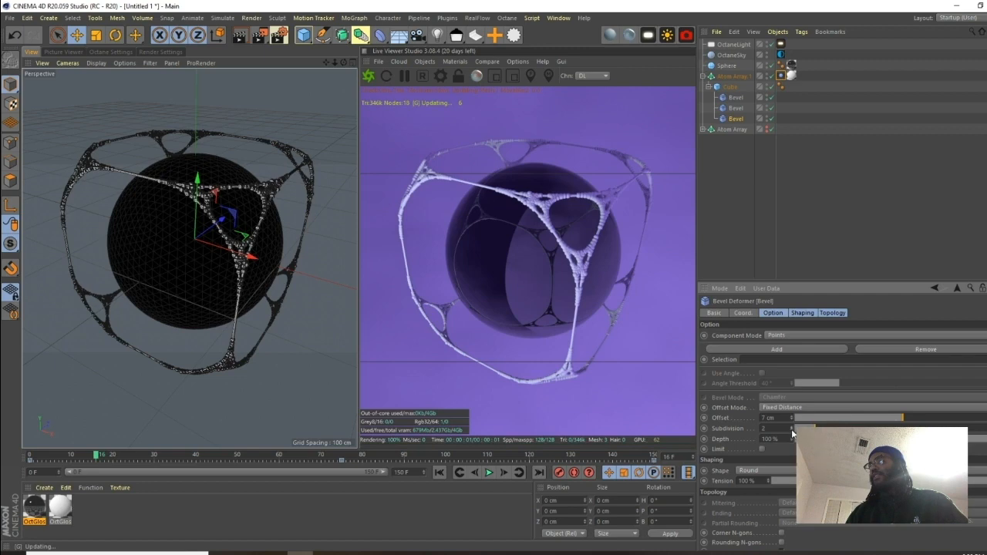
click(792, 430)
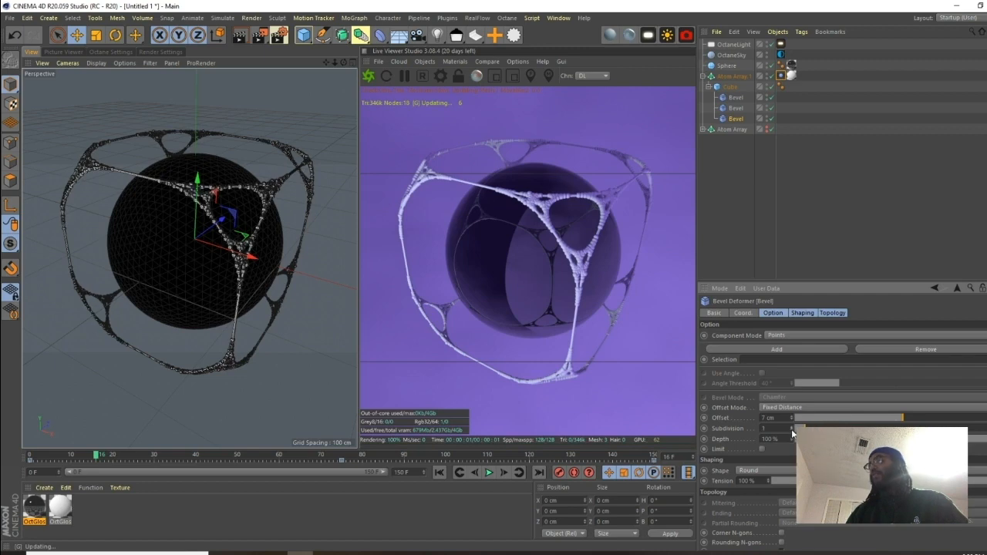
click(792, 430)
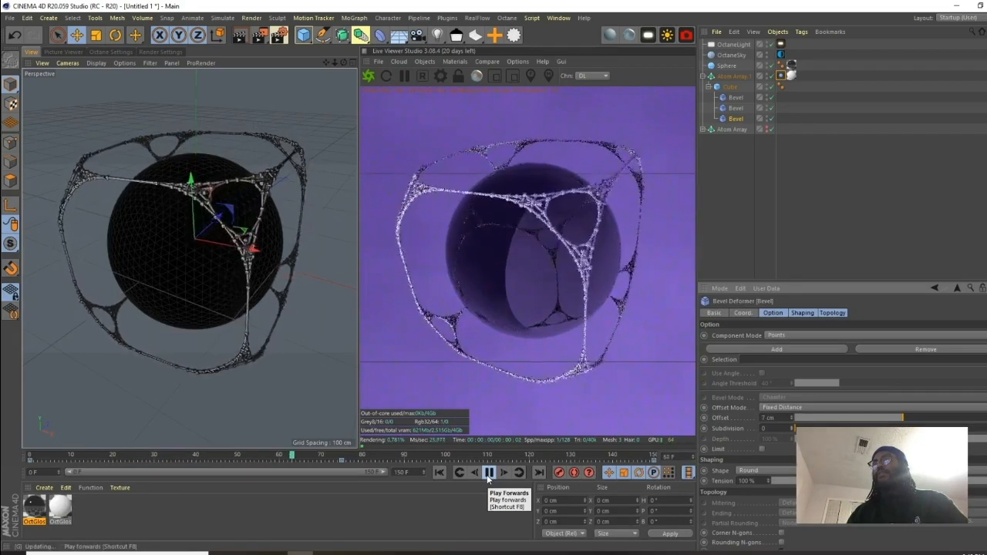
Set the Vibrate tag's rotation frequency to 0.74 and play the animation from the start to preview it.
click(489, 472)
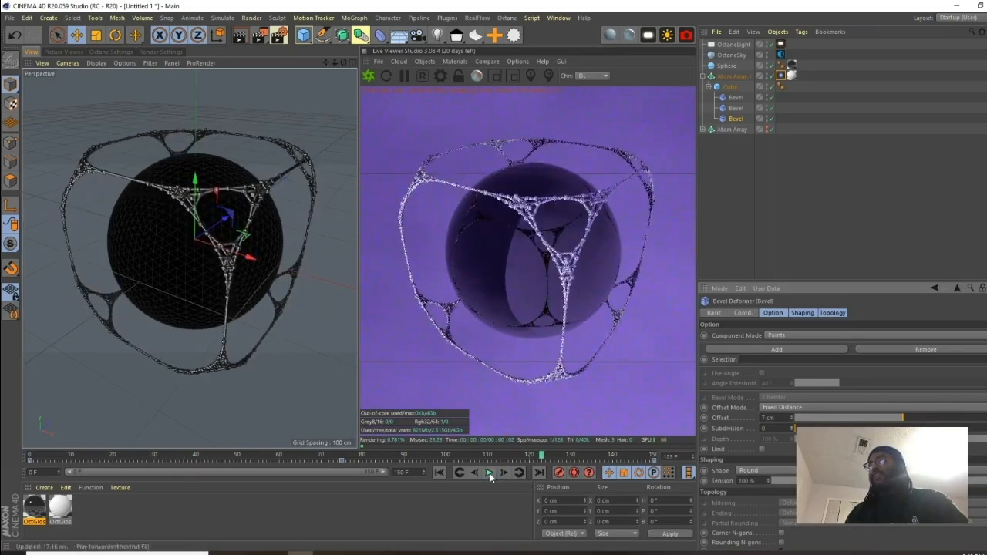
click(780, 76)
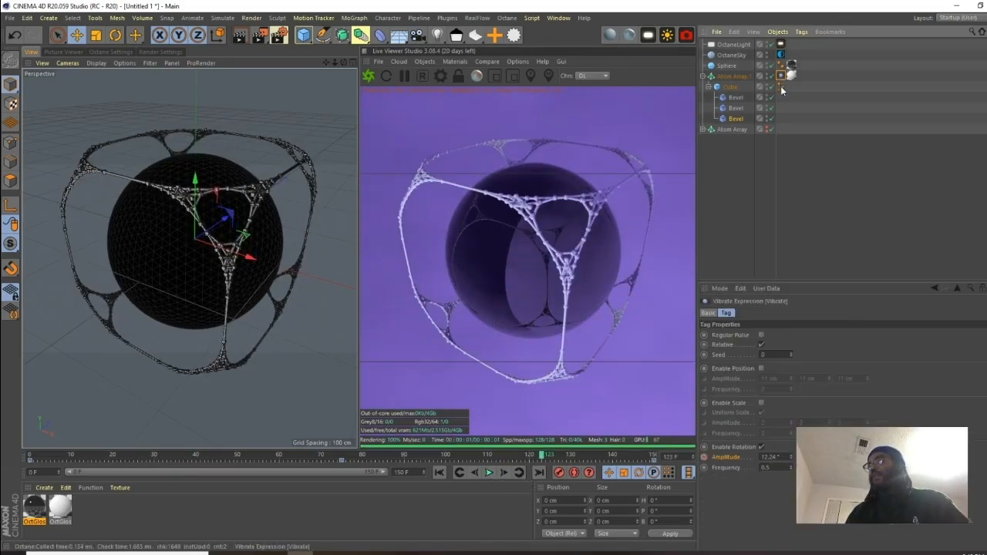
text(0.74)
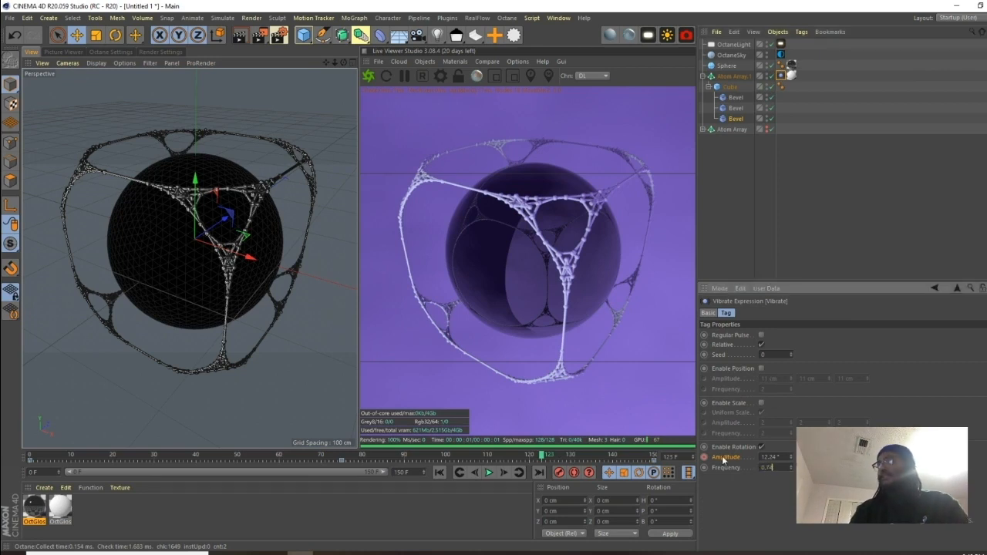
key(Return)
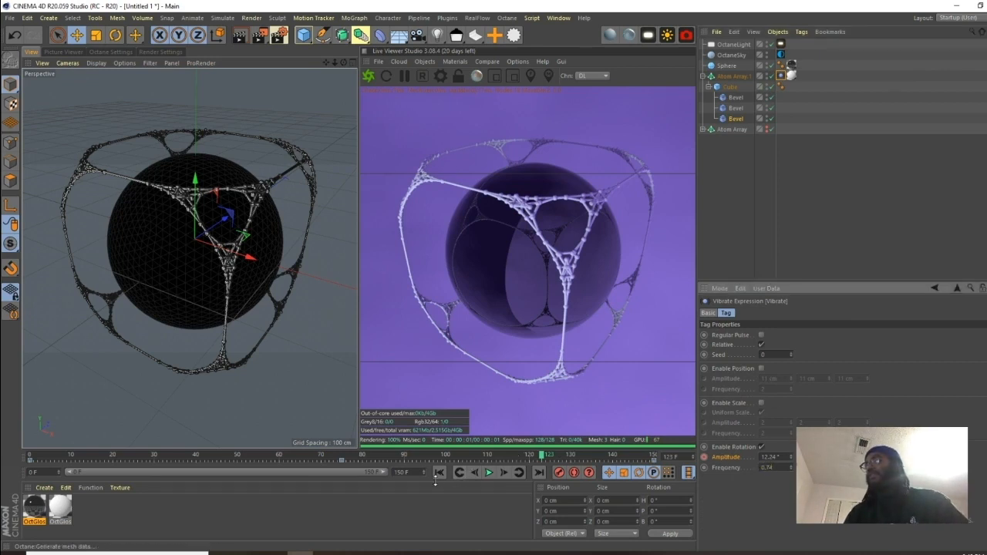
click(439, 472)
click(488, 472)
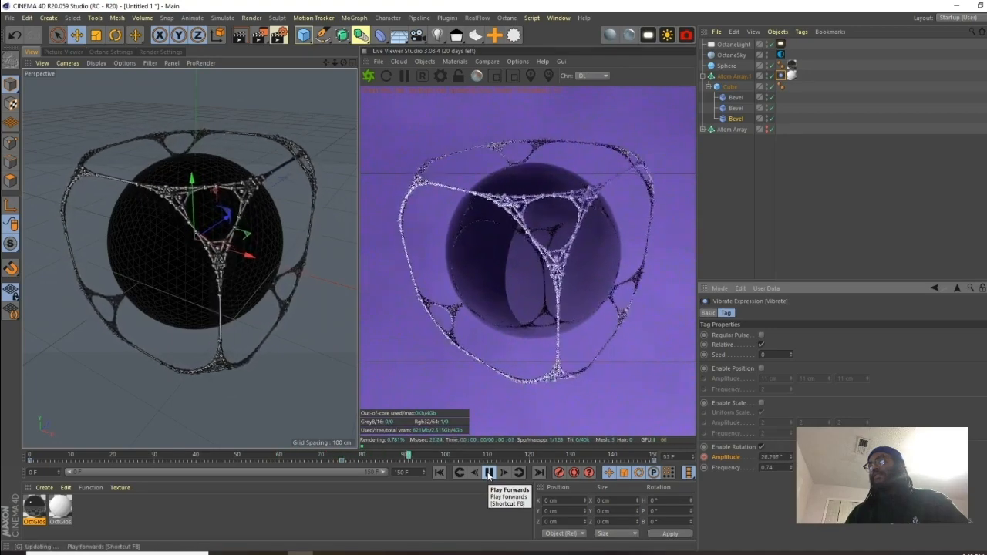
click(488, 473)
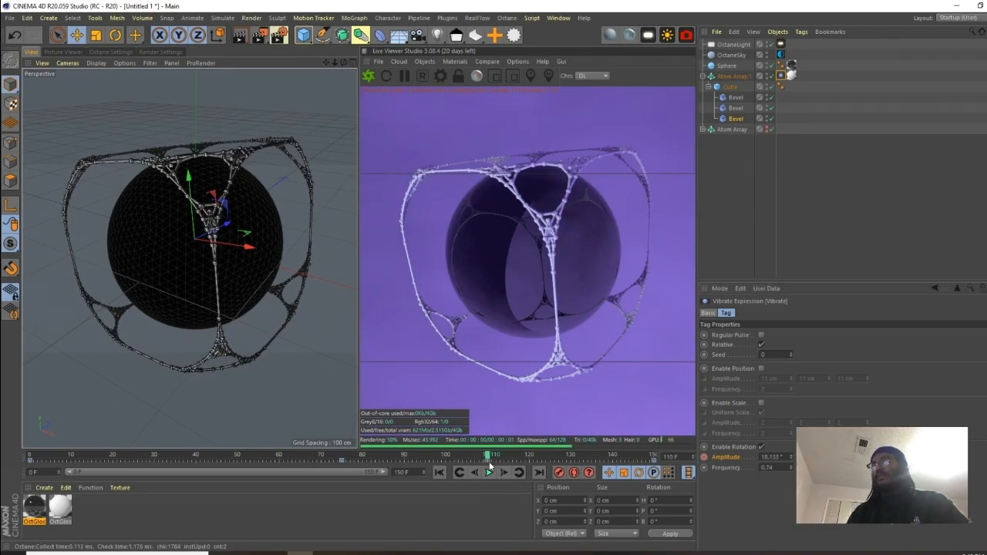
At frame 75, set the Vibrate tag's rotation amplitude to 47°, keyframe it and play the animation from the start.
drag(490, 457, 342, 468)
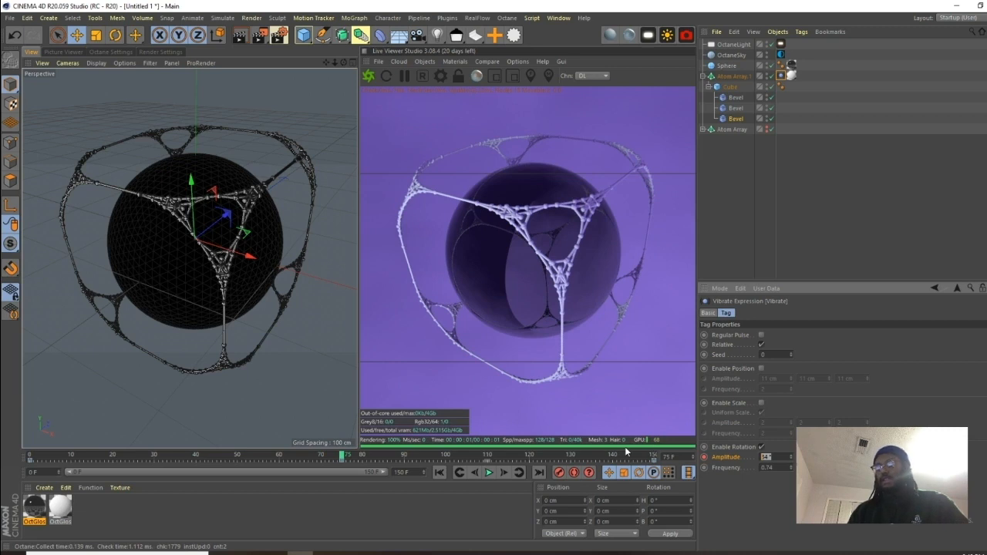
text(47)
key(Return)
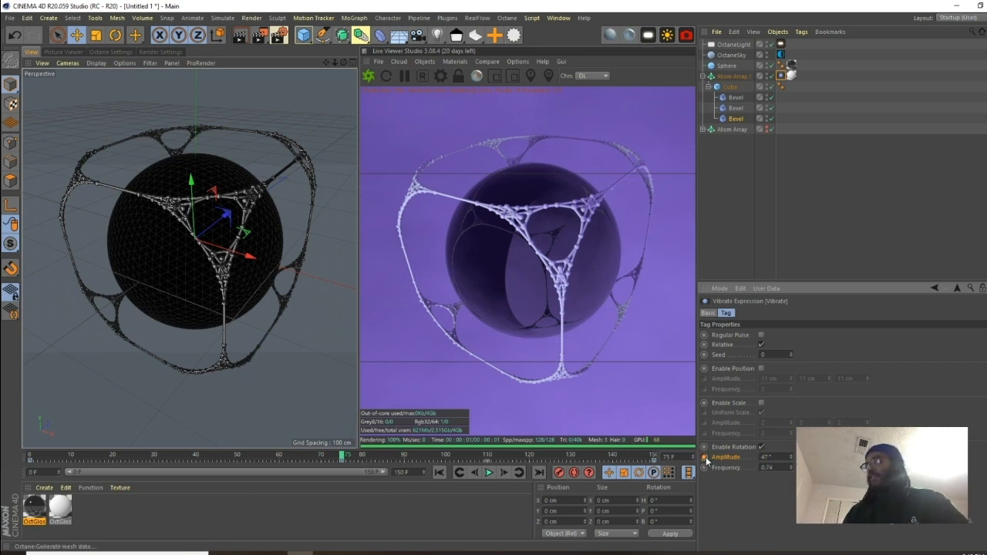
click(439, 473)
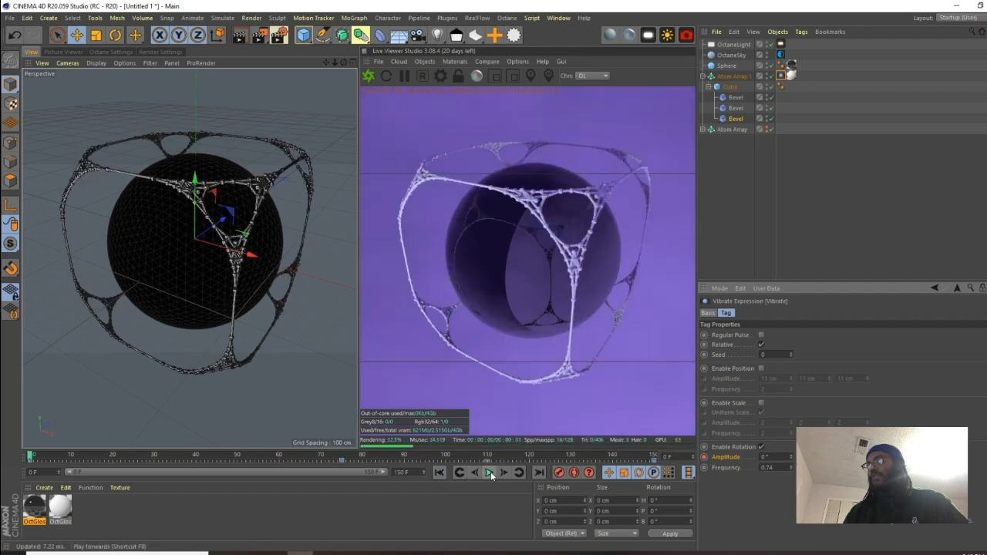
click(490, 472)
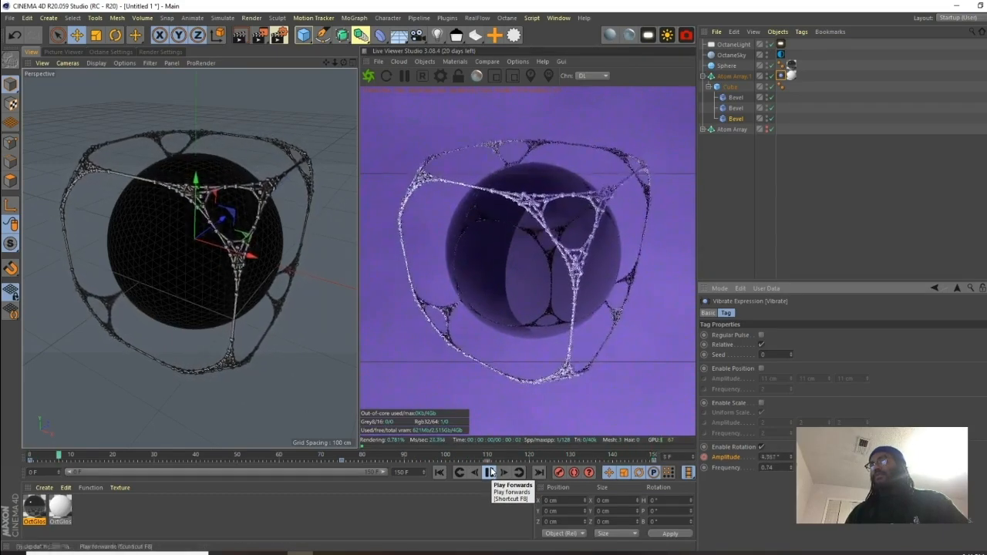
click(491, 472)
Set the Vibrate tag's rotation amplitude to 74° at frame 75, keyframe it and play the animation.
click(439, 474)
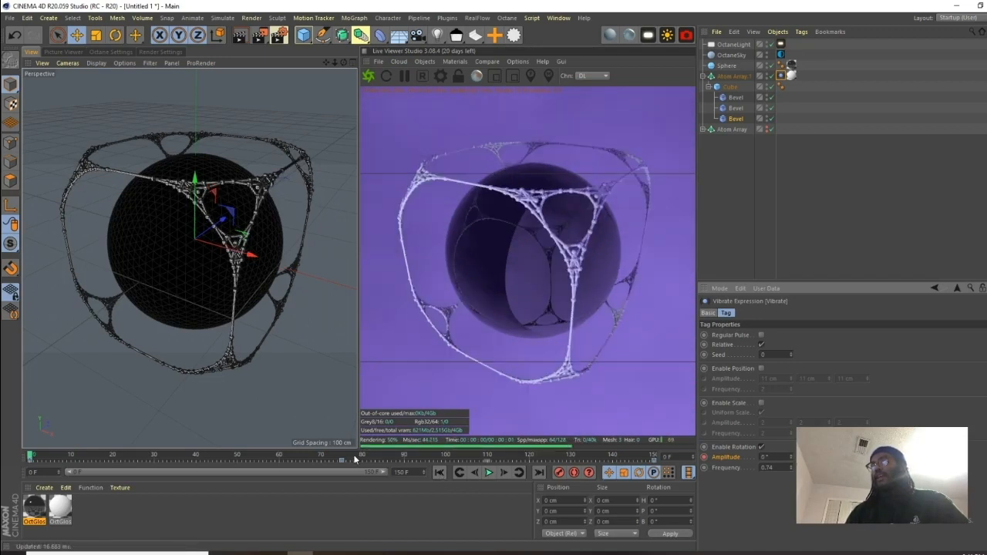
click(342, 456)
double_click(766, 456)
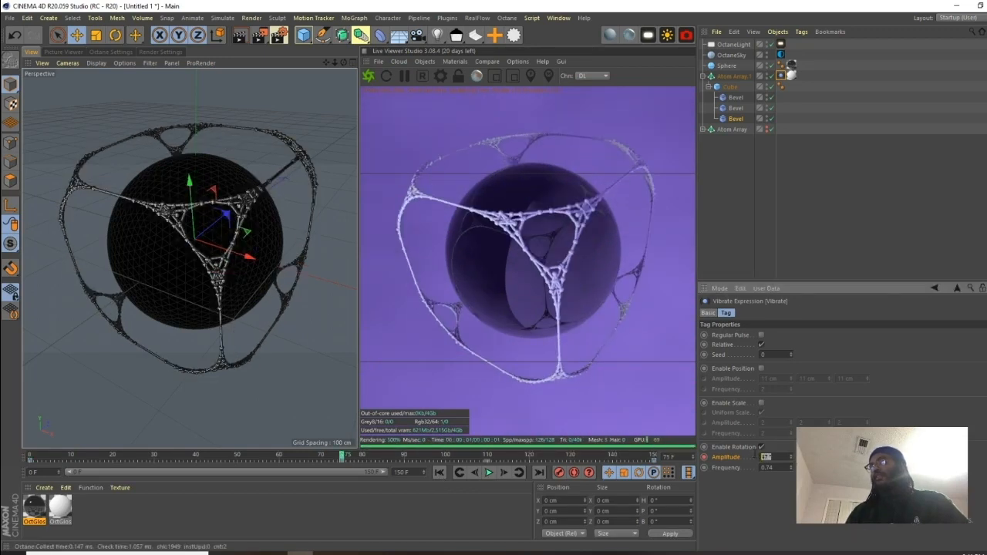
text(74)
key(Return)
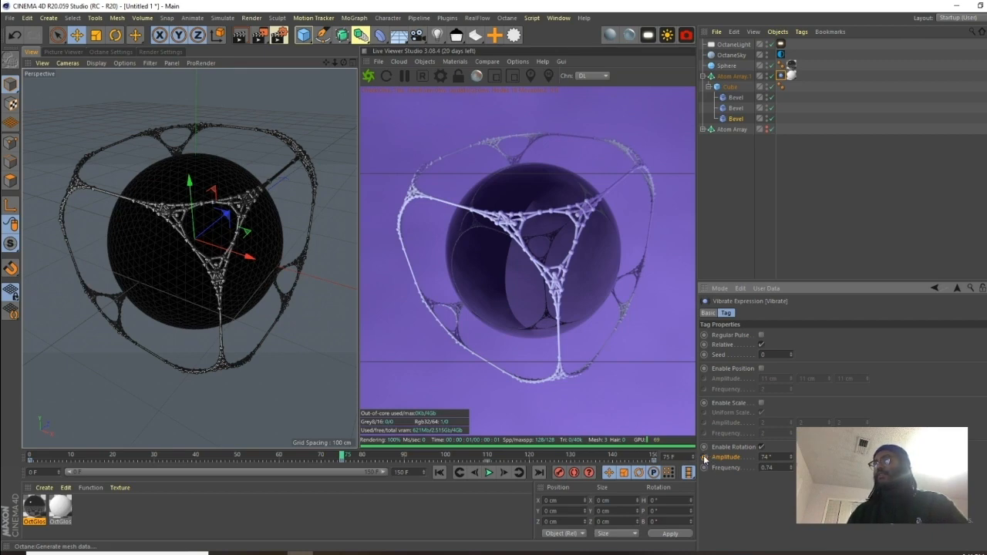
click(488, 473)
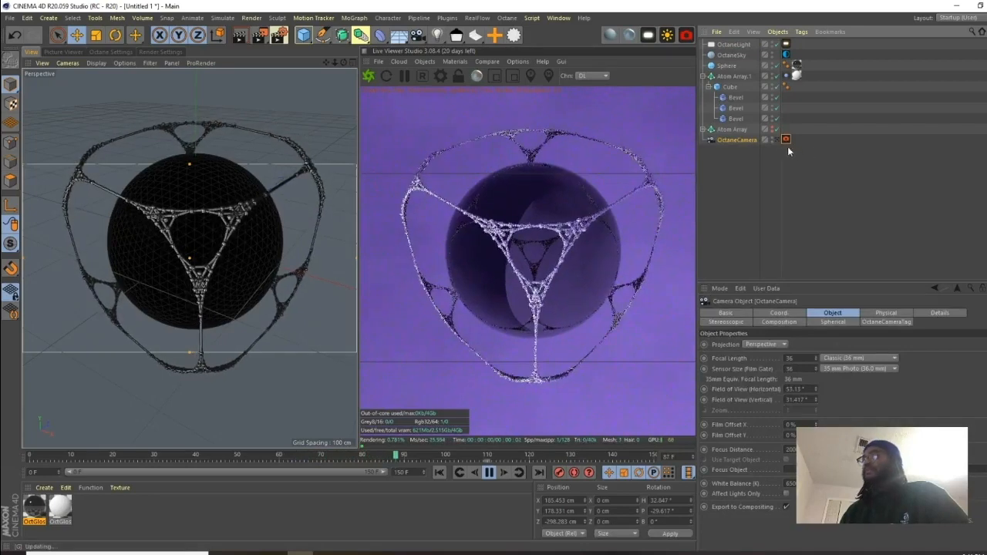
Enable post processing on the OctaneCamera's tag with bloom power 47 and glare power 2.1.
click(786, 140)
click(910, 314)
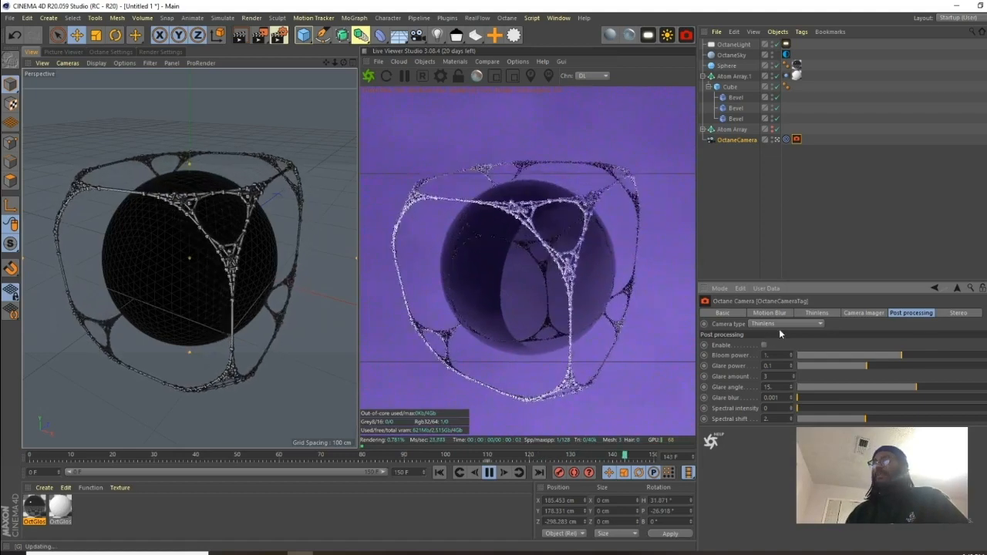
click(764, 346)
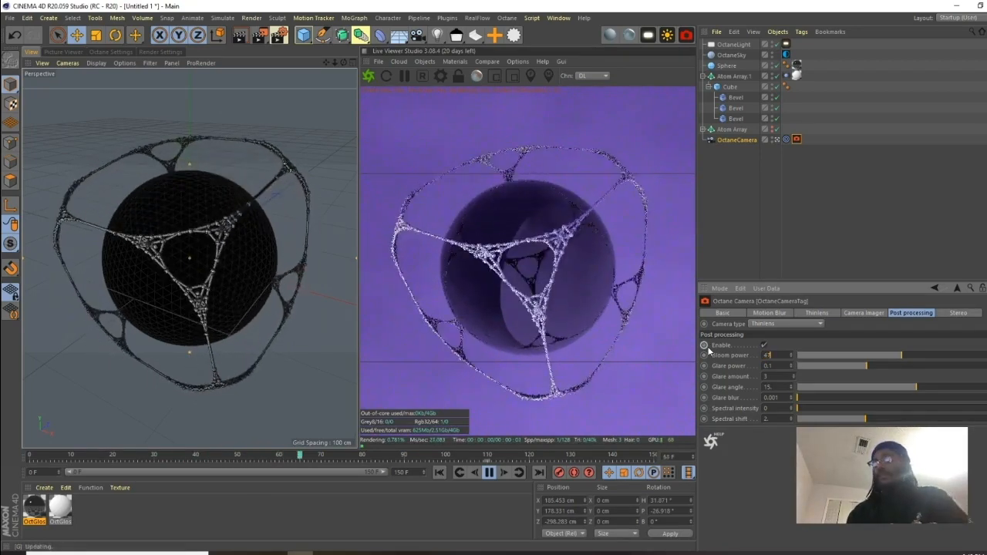
key(Tab)
text(2.1)
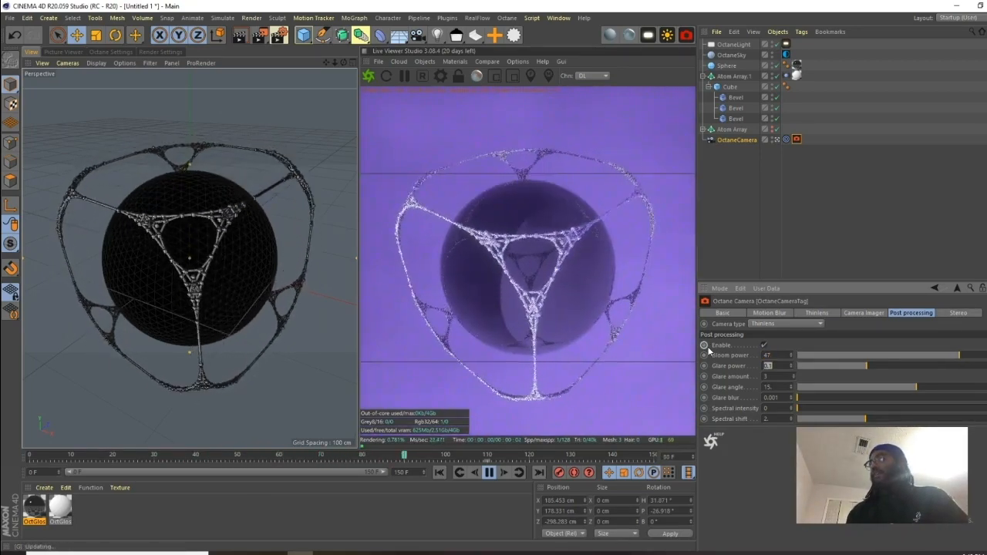
key(Return)
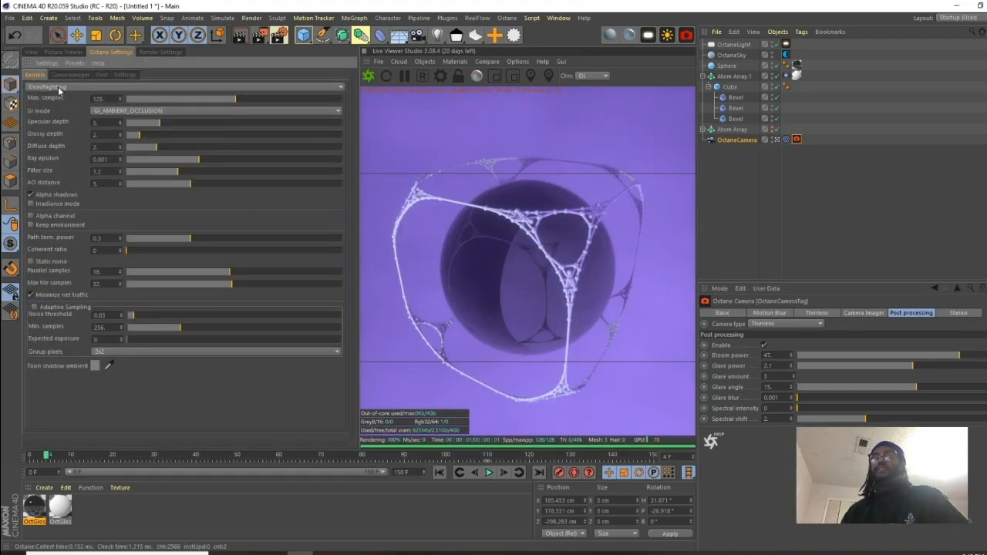
Switch the Octane kernel from Directlighting to Pathtracing and set its max samples to 2000.
click(66, 87)
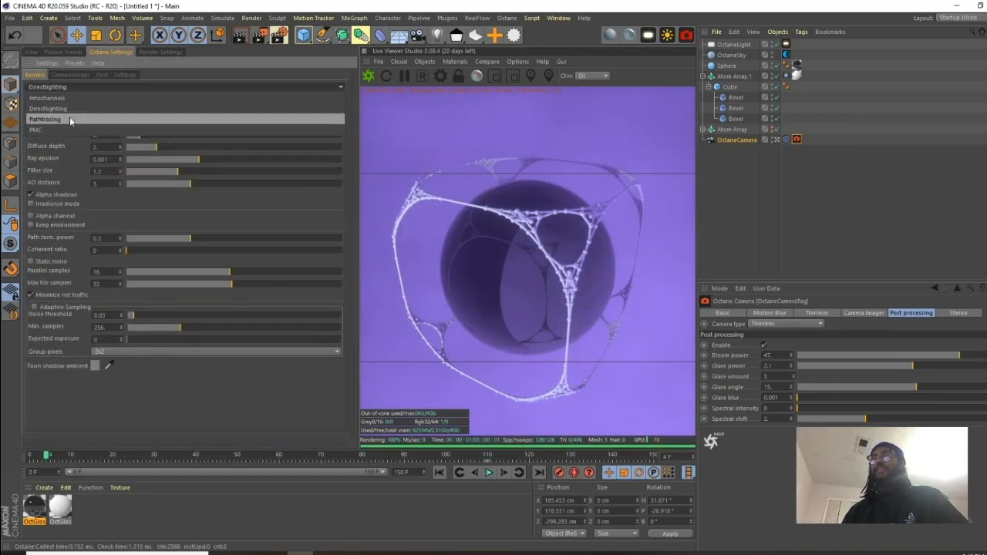
click(70, 119)
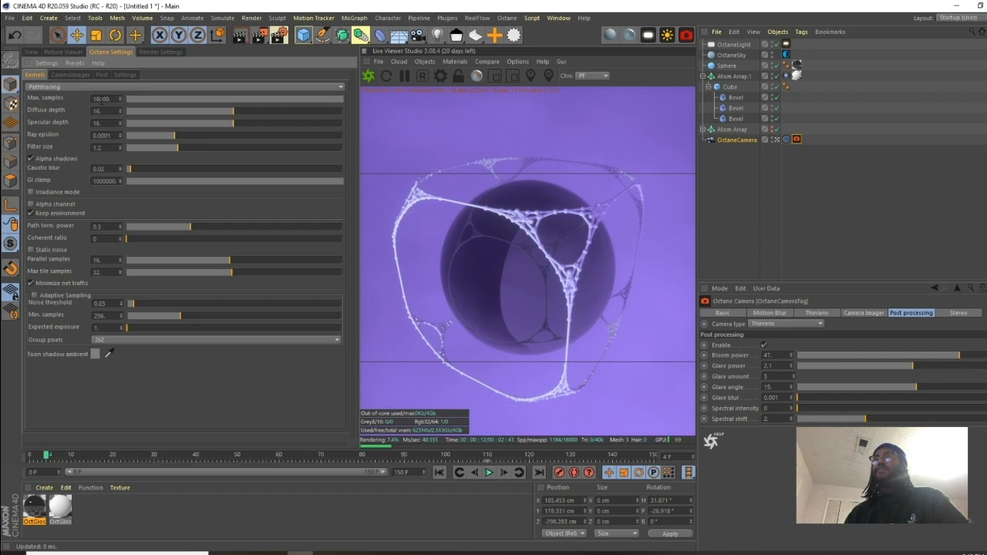
double_click(111, 99)
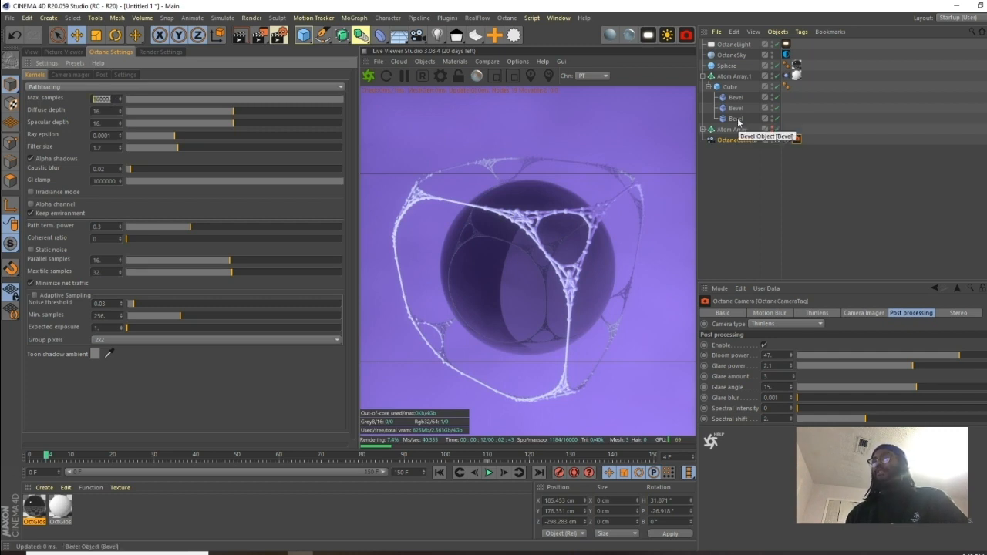
text(1)
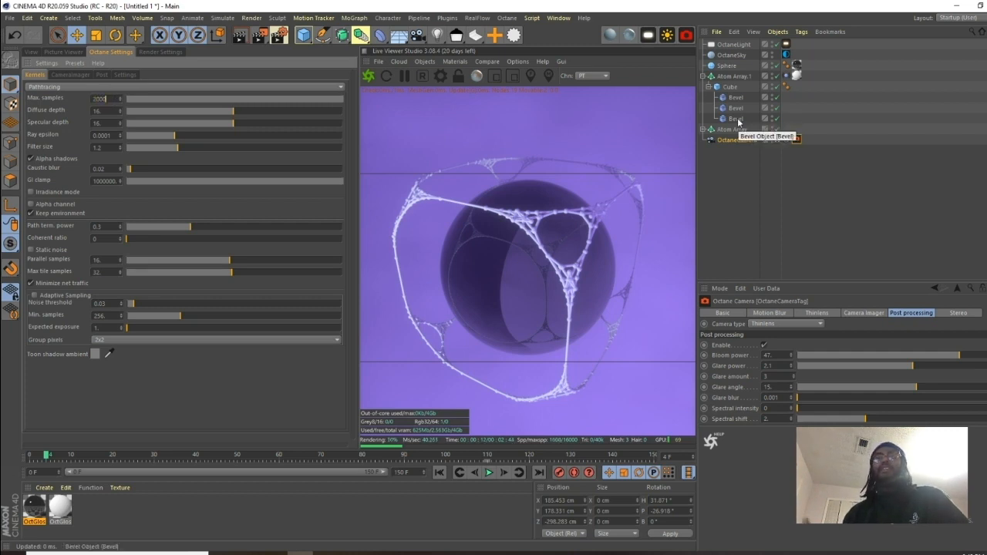
key(Tab)
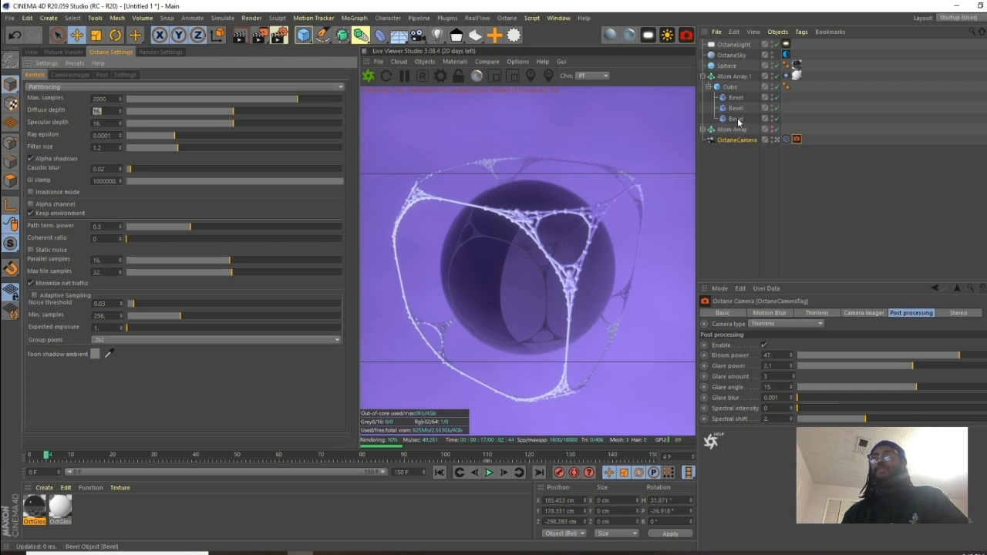
Set both the diffuse depth and the specular depth of the Pathtracing kernel to 8.
text(8)
key(Tab)
text(8)
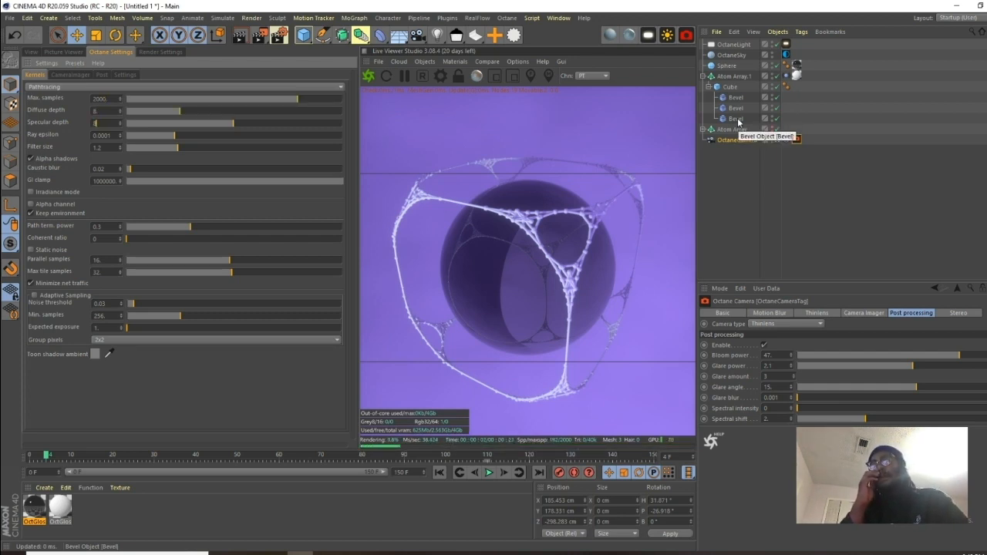
key(Tab)
Set the kernel's GI clamp to 1, then raise parallel samples to 32 and max tile samples to 64.
key(Tab)
key(Tab)
key(Tab)
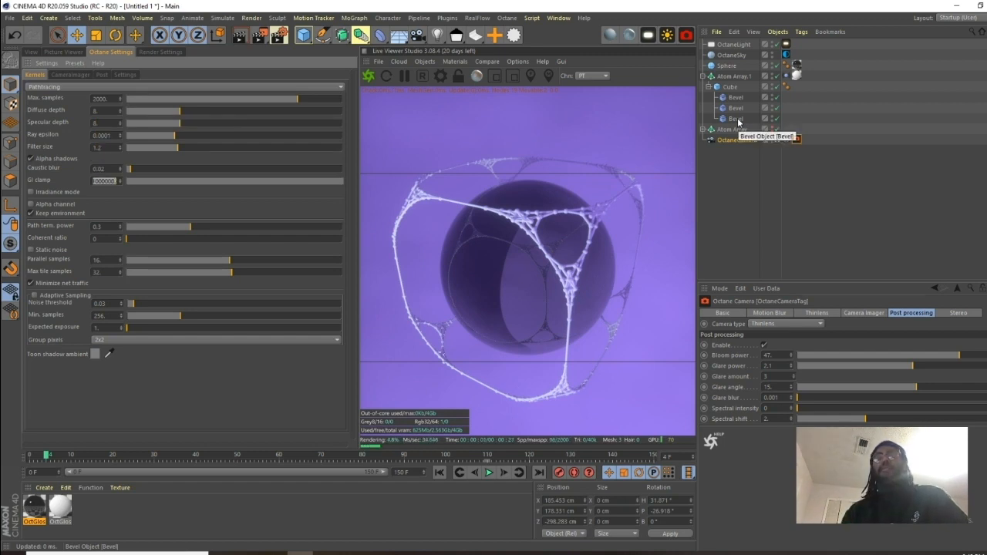
text(1)
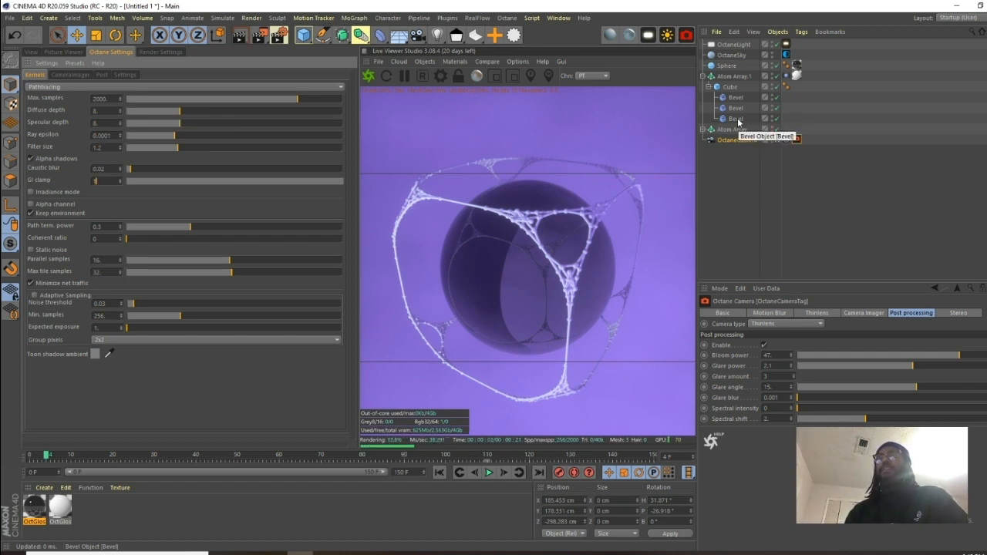
key(Return)
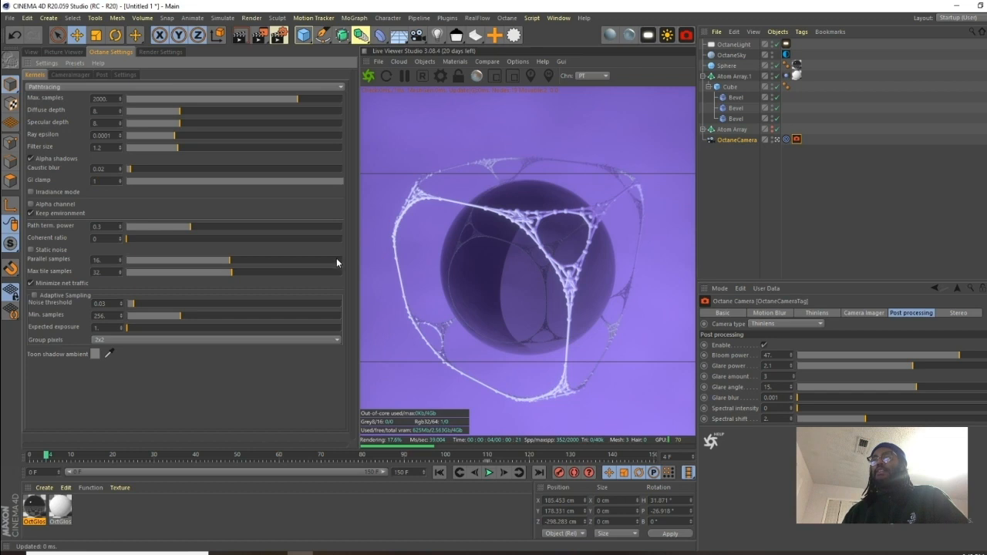
drag(337, 260, 357, 275)
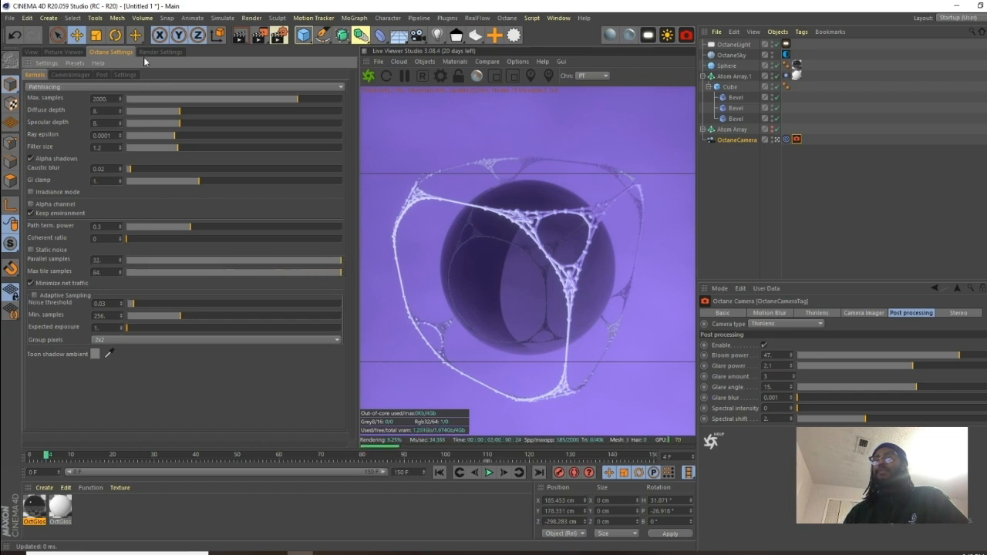
Change the renderer in the render settings from Standard to Octane Renderer.
click(160, 52)
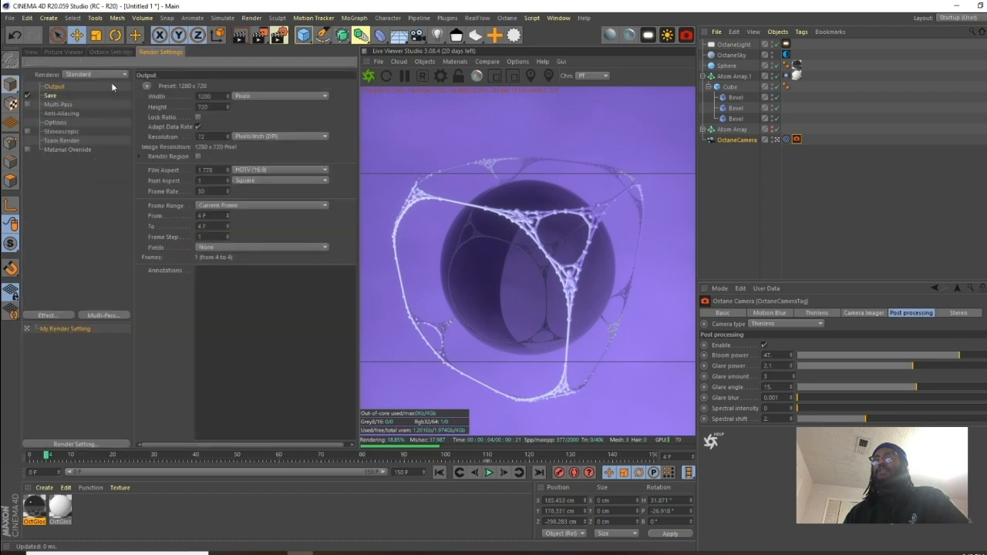
click(108, 74)
click(114, 136)
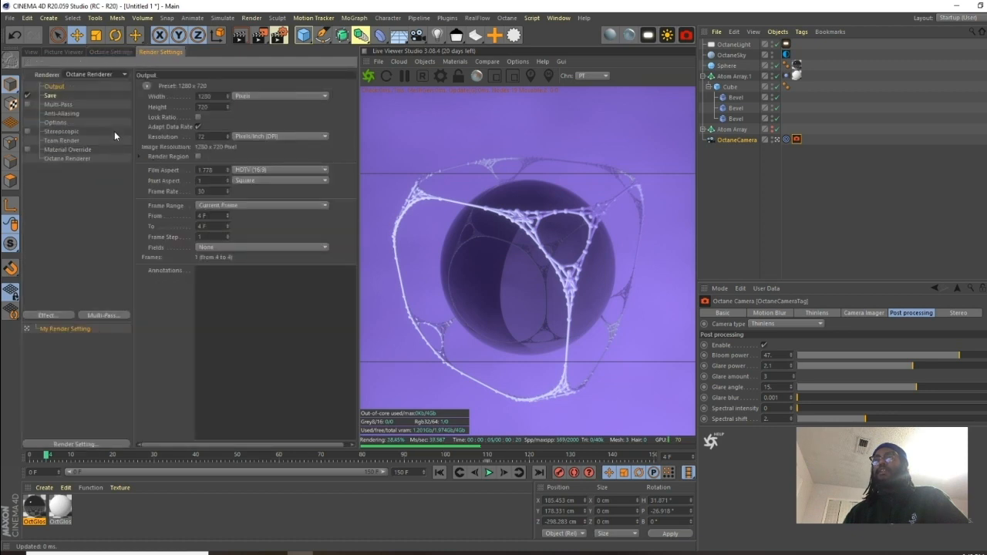
Apply the 1024 x 1024 square screen preset to the render output and set the frame range to All Frames.
click(148, 87)
mouse_move(152, 98)
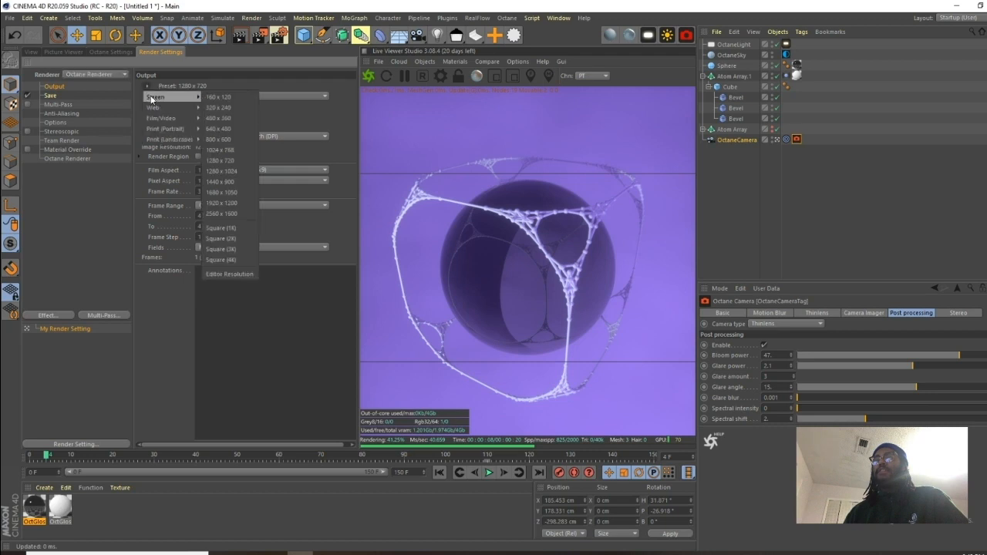
click(239, 226)
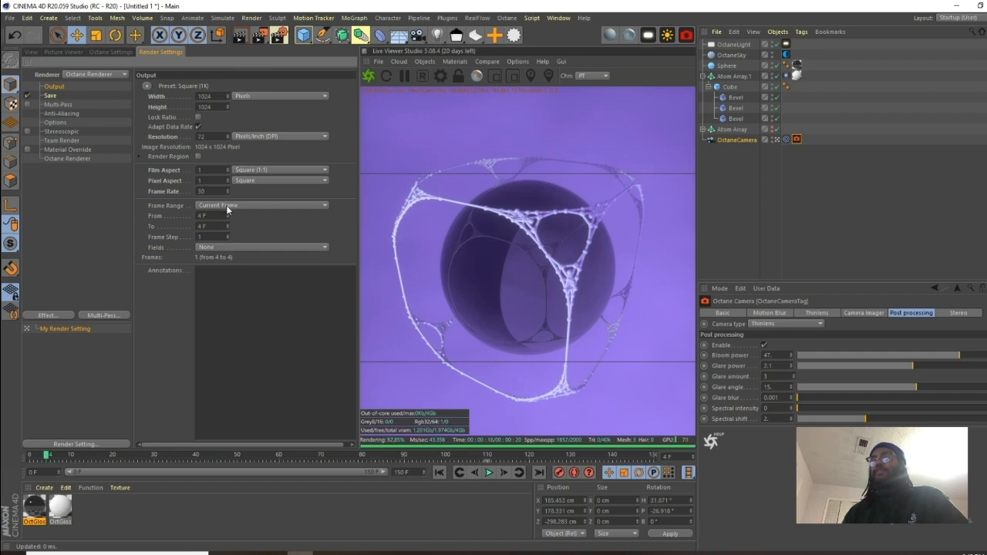
click(228, 207)
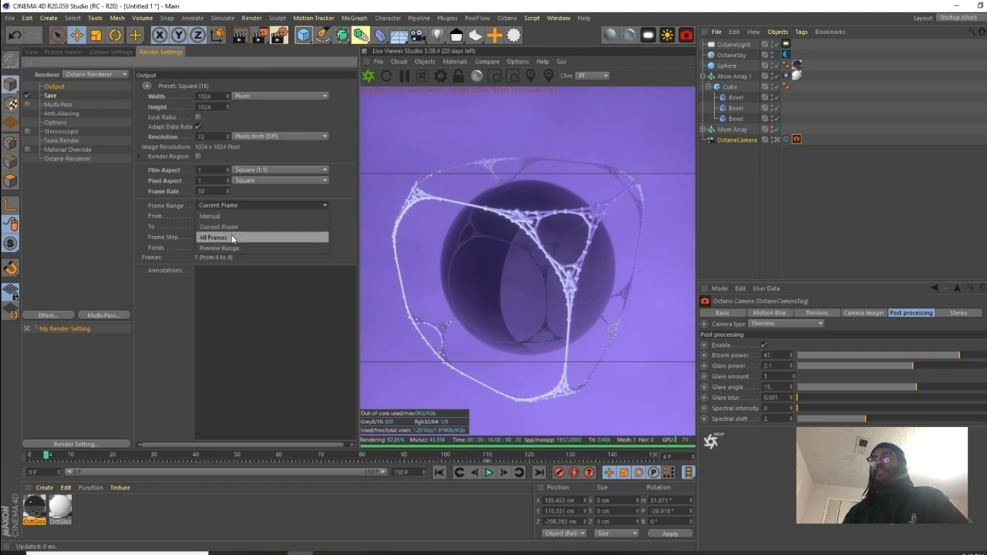
click(232, 238)
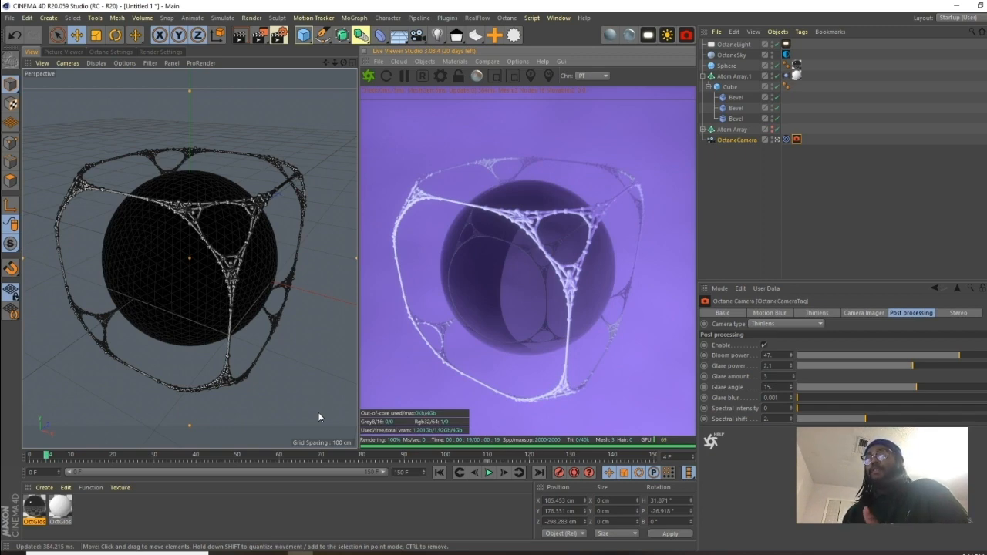
Open File Explorer and go to the Downloads folder on the Seagate Backup drive.
key(super+e)
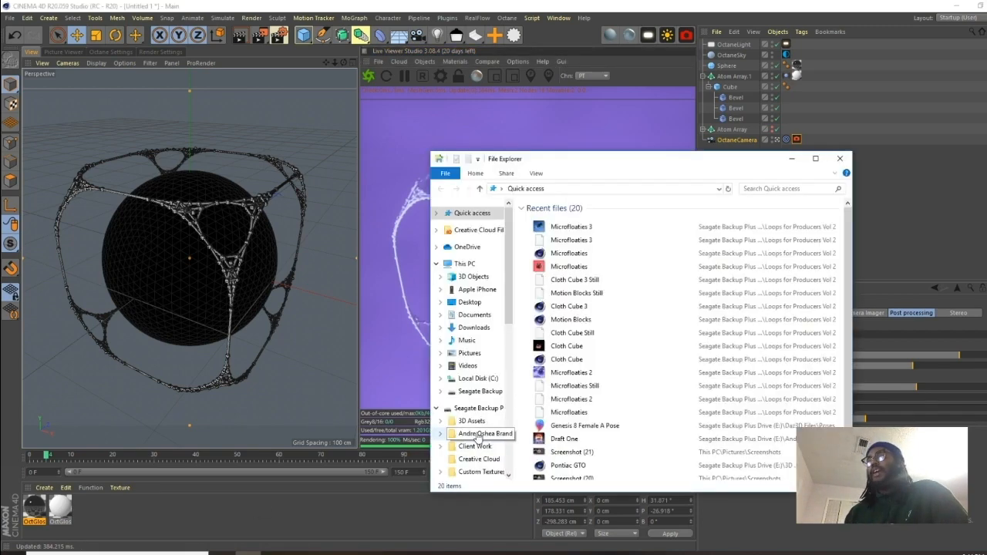
scroll(486, 430, down, 2)
scroll(486, 431, down, 1)
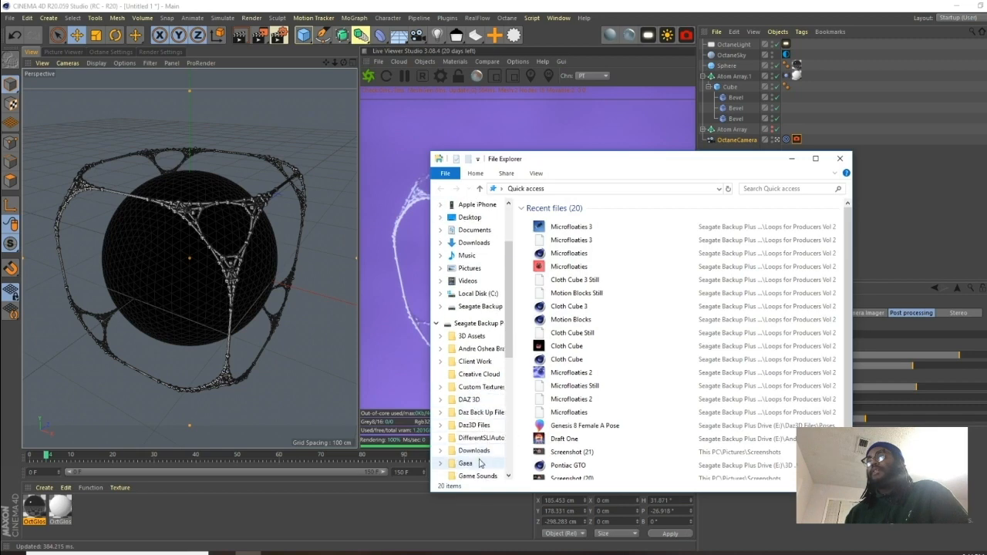
click(474, 450)
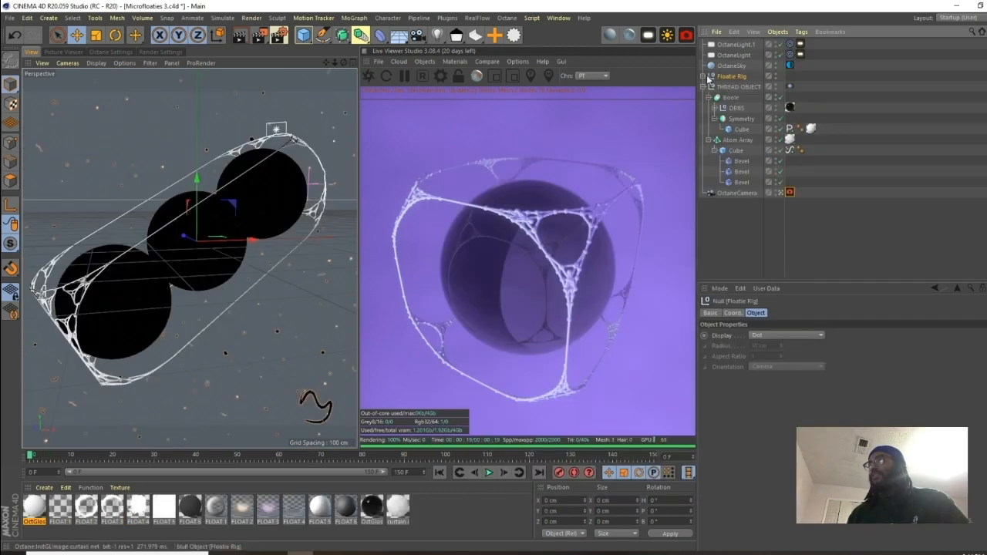
Copy the Floatie Rig null from Microfloaties 3.c4d and paste it into the Untitled 1 project.
click(704, 77)
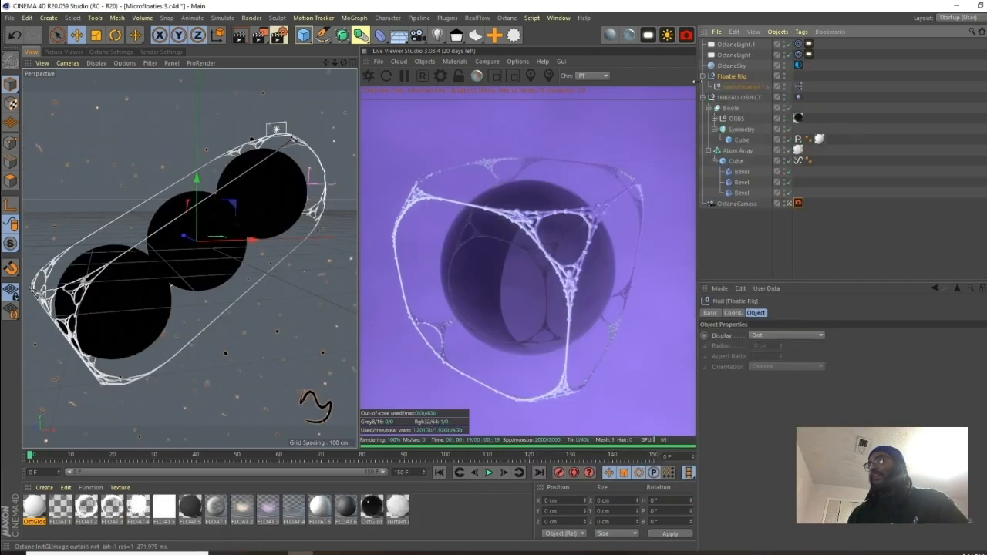
click(705, 77)
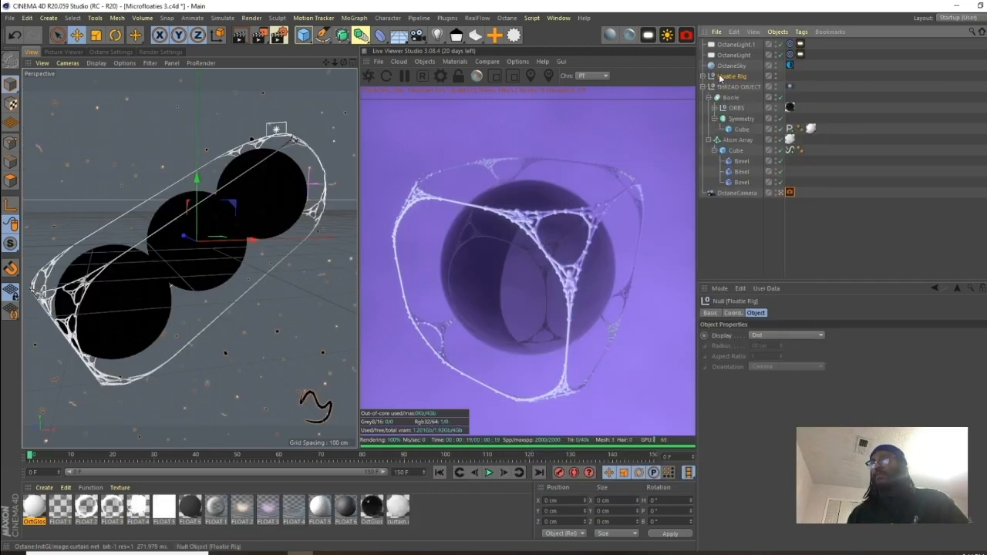
click(558, 17)
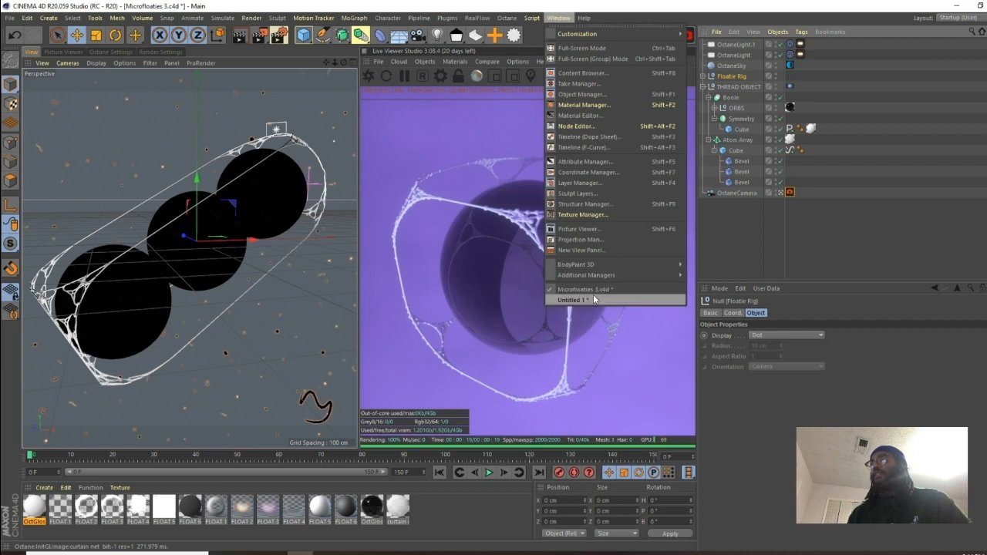
click(593, 299)
key(ctrl+v)
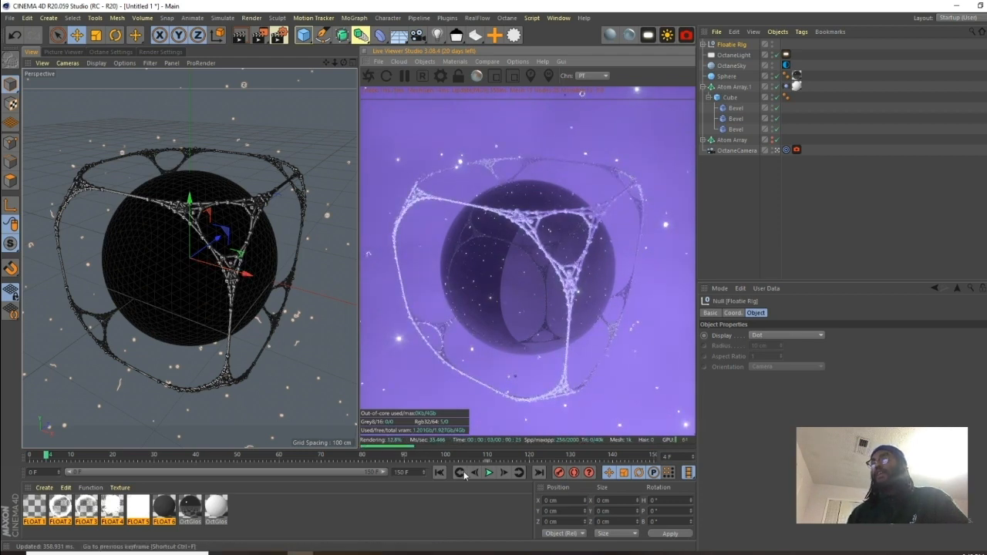
Set the floater area of the MicroFloaties 1.1 object inside Floatie Rig to 4252 cm and the floater size to 27%.
click(703, 44)
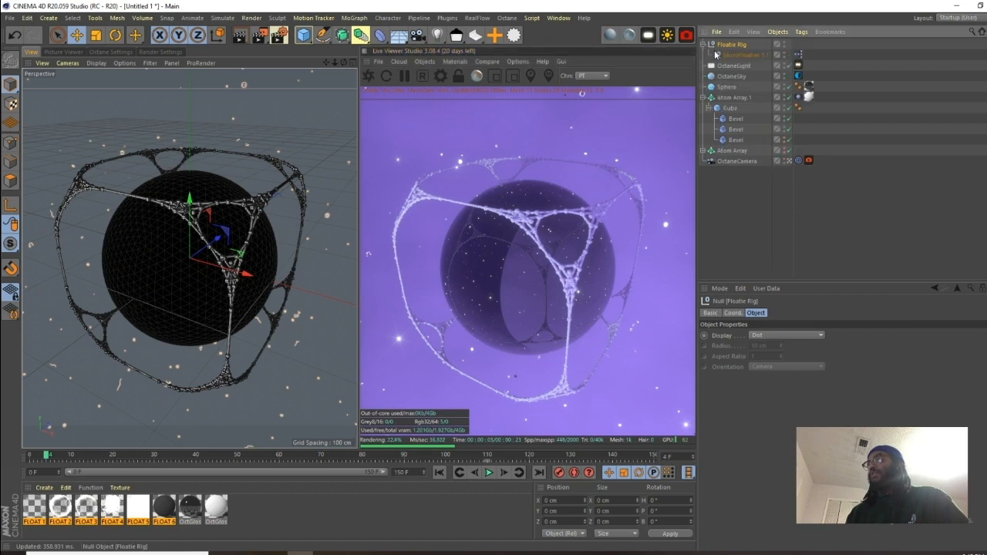
click(727, 56)
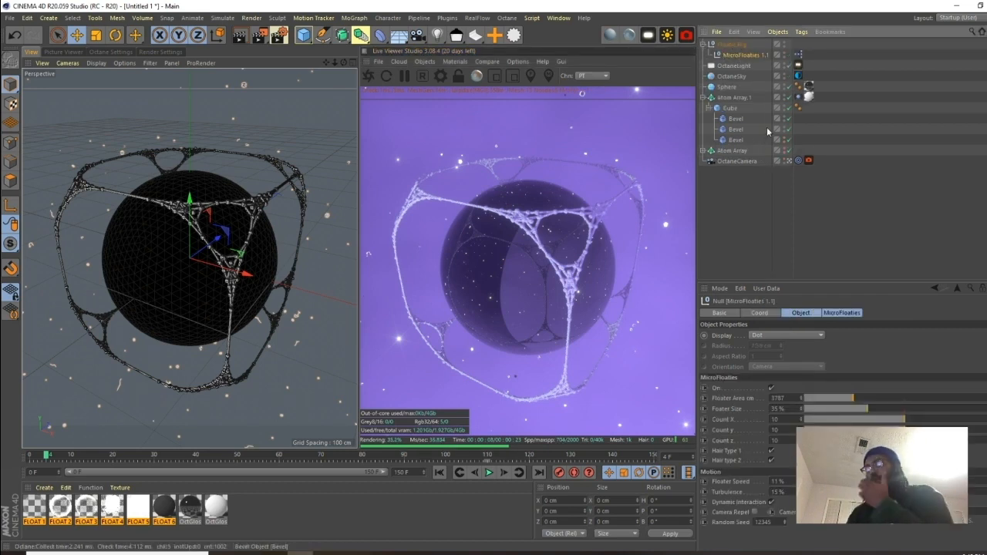
click(873, 357)
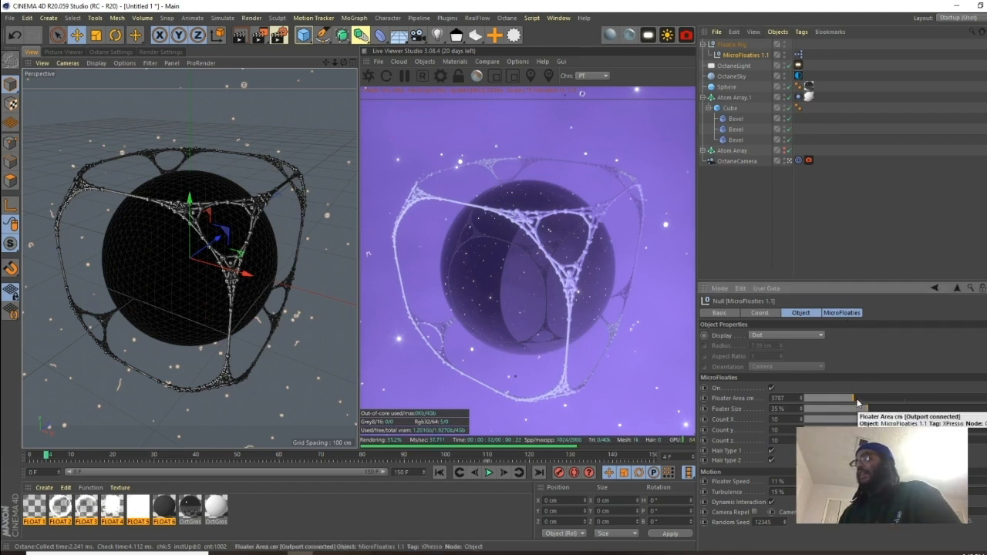
drag(858, 402, 762, 408)
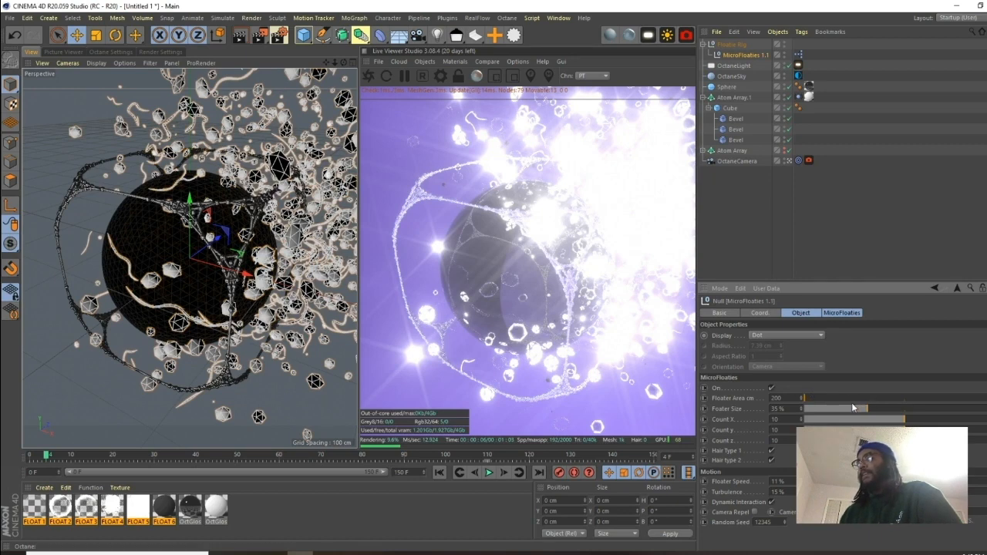
drag(805, 398, 850, 410)
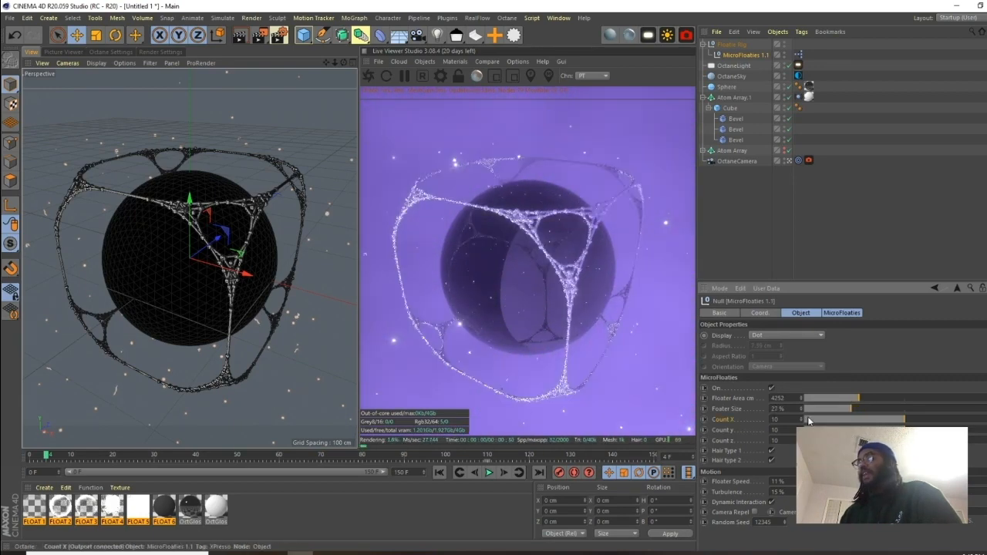
Try the X and Y counts of the MicroFloaties object at 0, then restore both to 10.
drag(919, 423, 802, 422)
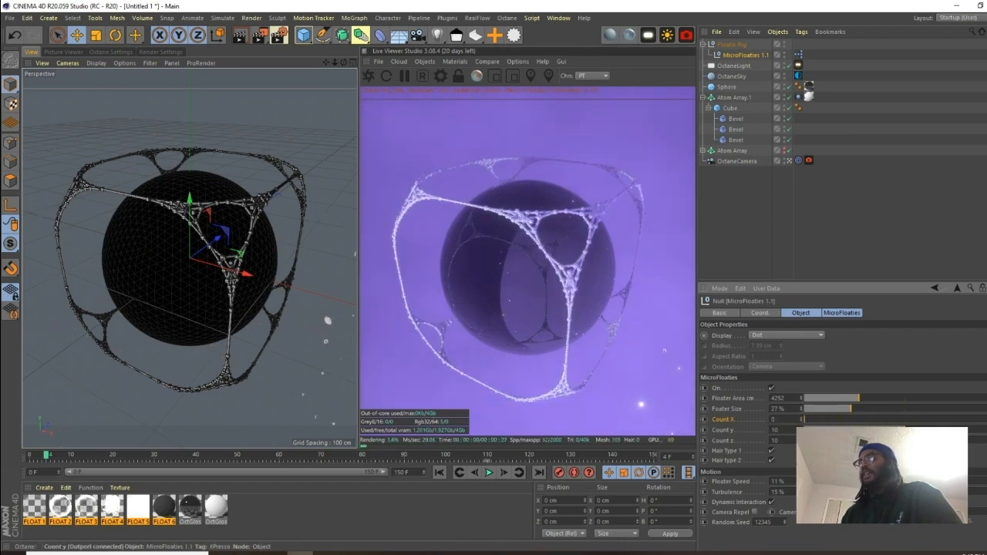
drag(802, 431, 781, 432)
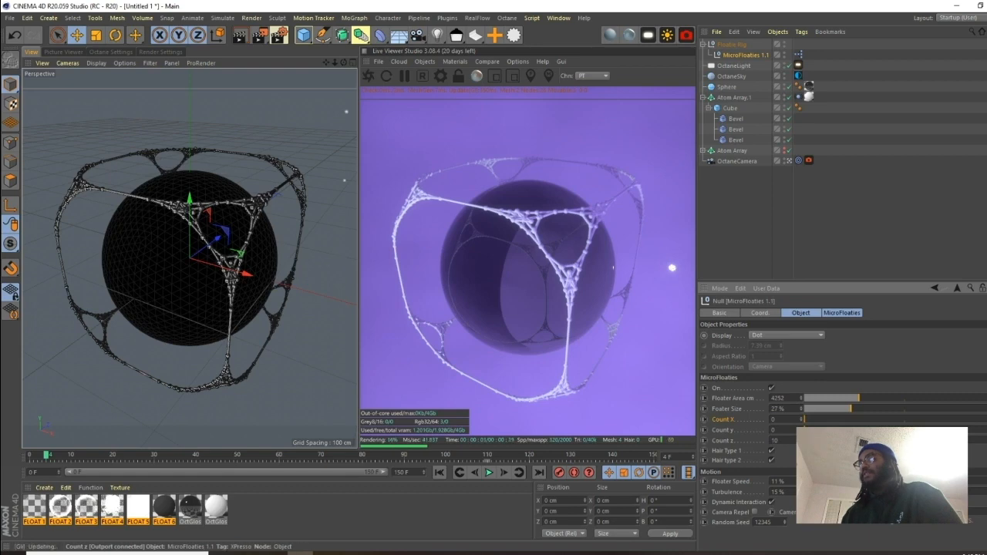
click(904, 431)
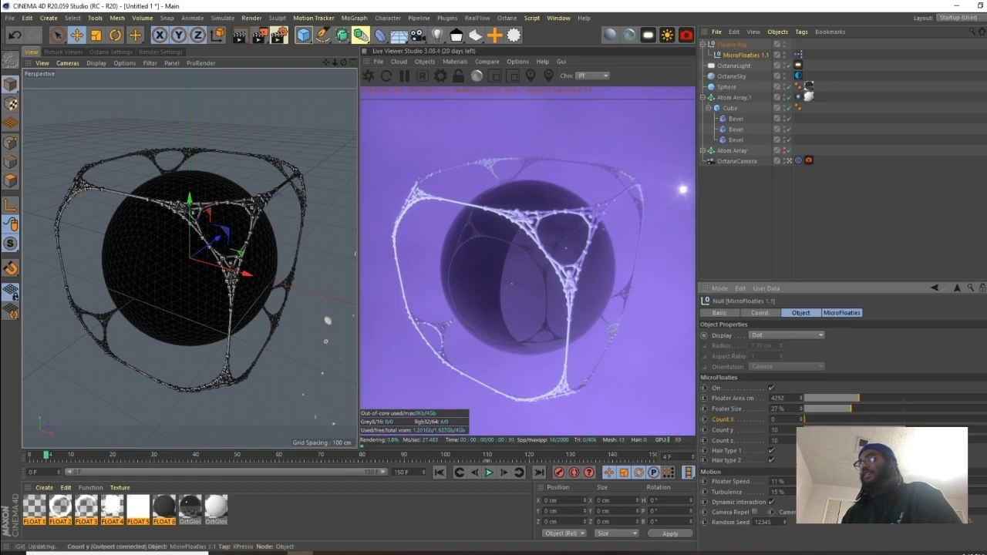
click(905, 421)
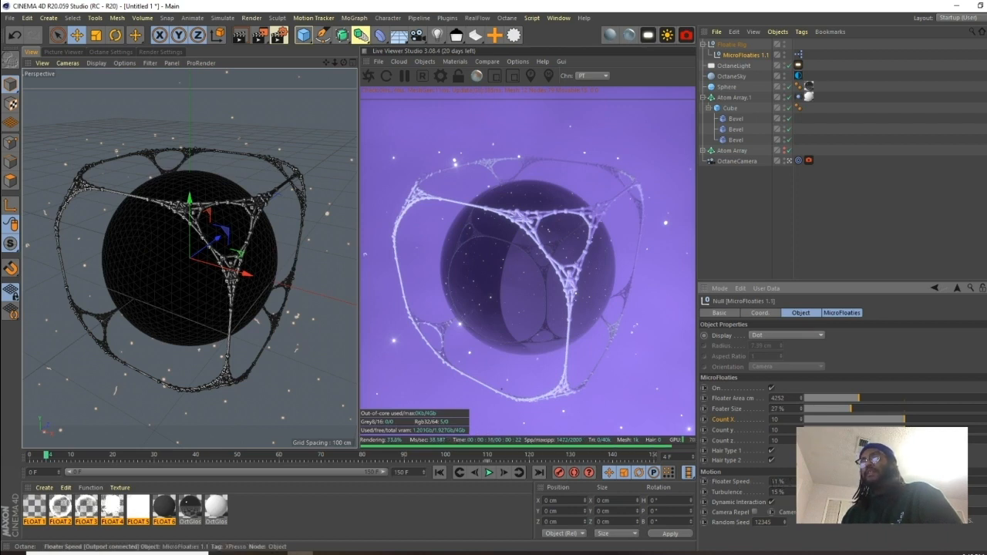
Return to frame 0, reduce the floater speed and turbulence to 0%, and play the animation.
click(440, 473)
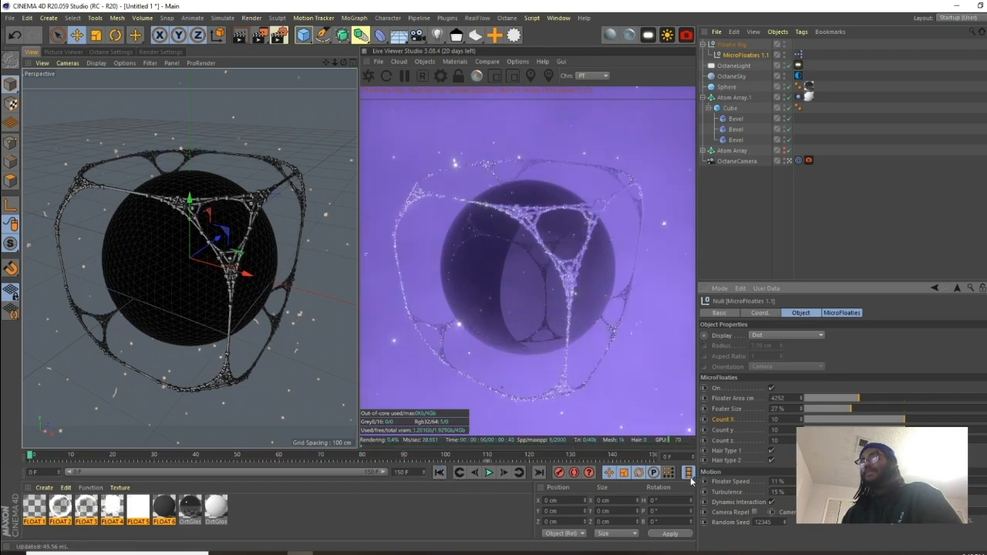
drag(830, 492, 766, 483)
click(489, 473)
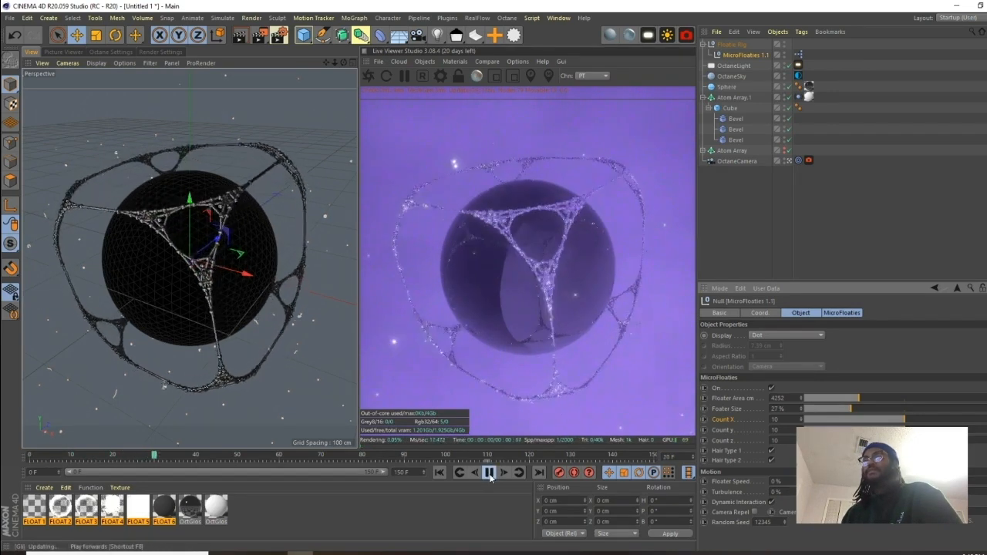
Try a floater speed of 81% with 23% turbulence during playback, then set both to 21%.
drag(807, 482, 943, 482)
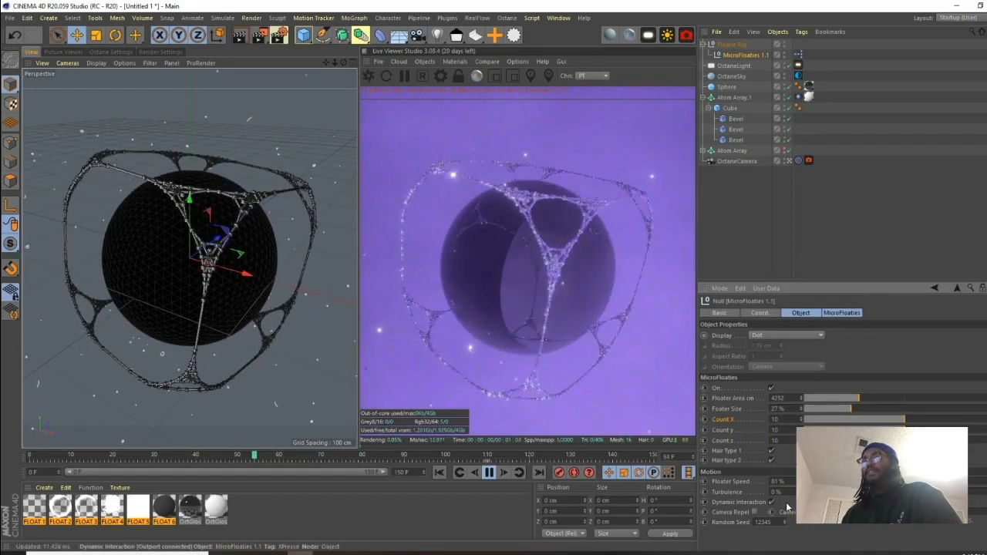
drag(804, 492, 844, 492)
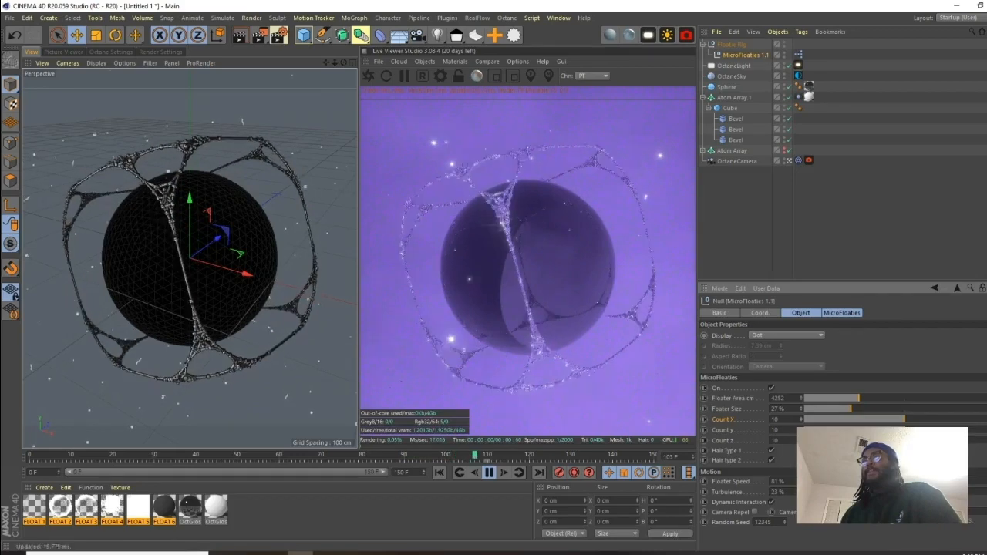
drag(945, 481, 951, 481)
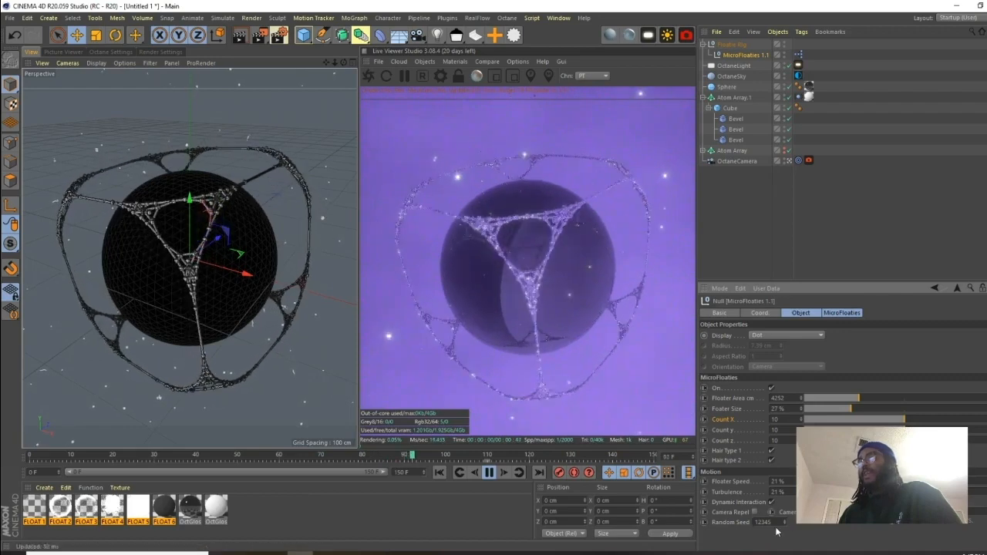
Set the random seed of the MicroFloaties object to 1147.
drag(773, 523, 692, 522)
text(1147)
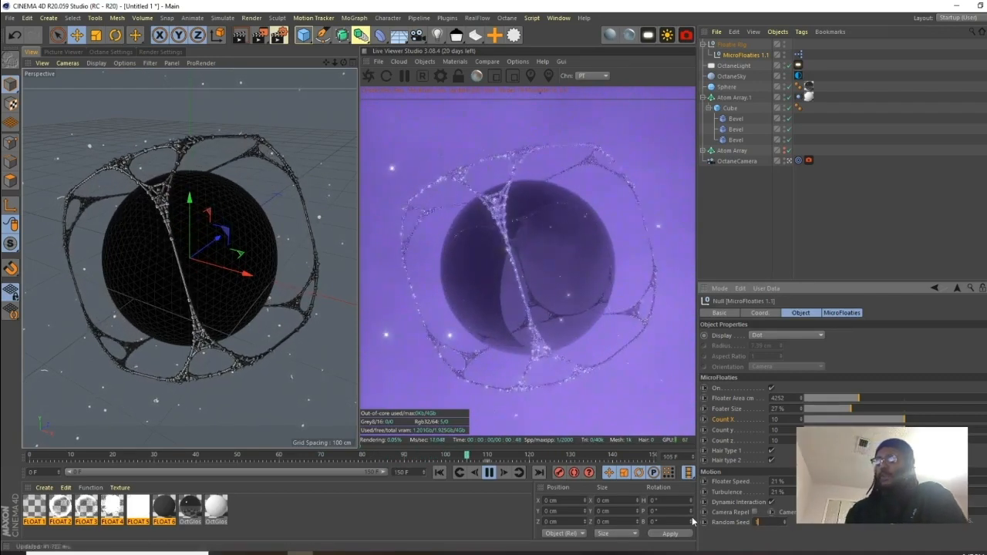
key(Return)
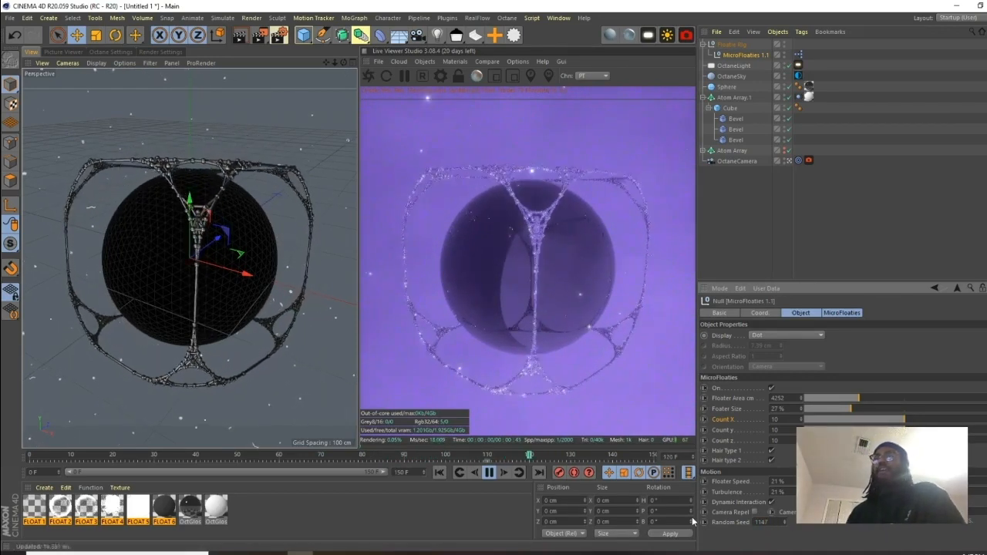